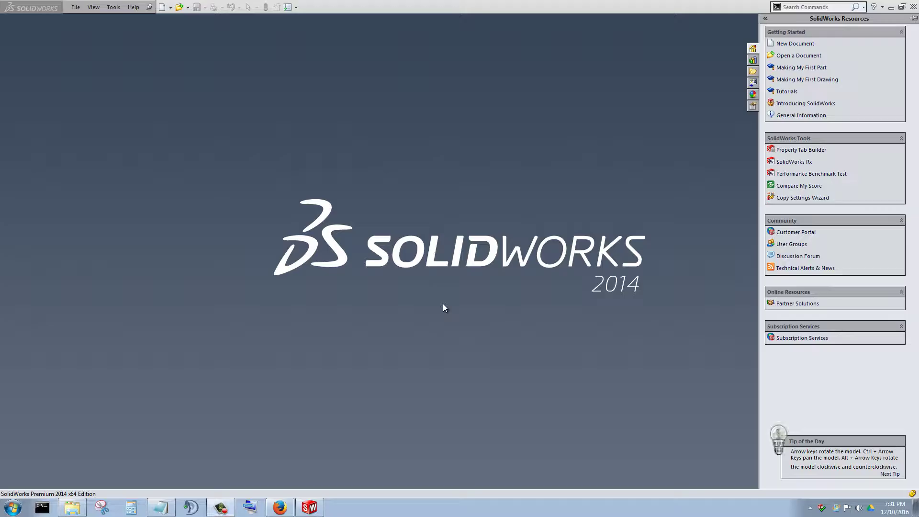
- Open the recent part Board.SLDPRT from the File menu
{"action": "left_click", "coordinate": [75, 6]}
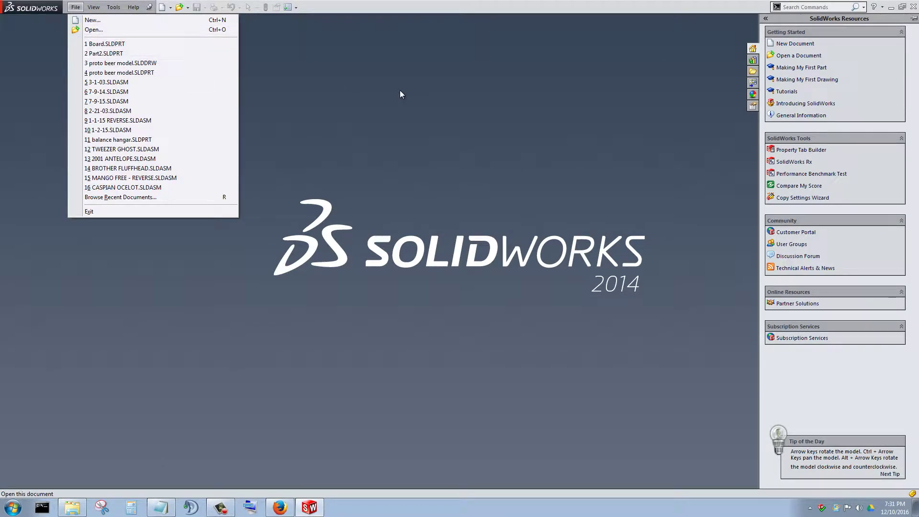
{"action": "mouse_move", "coordinate": [163, 47]}
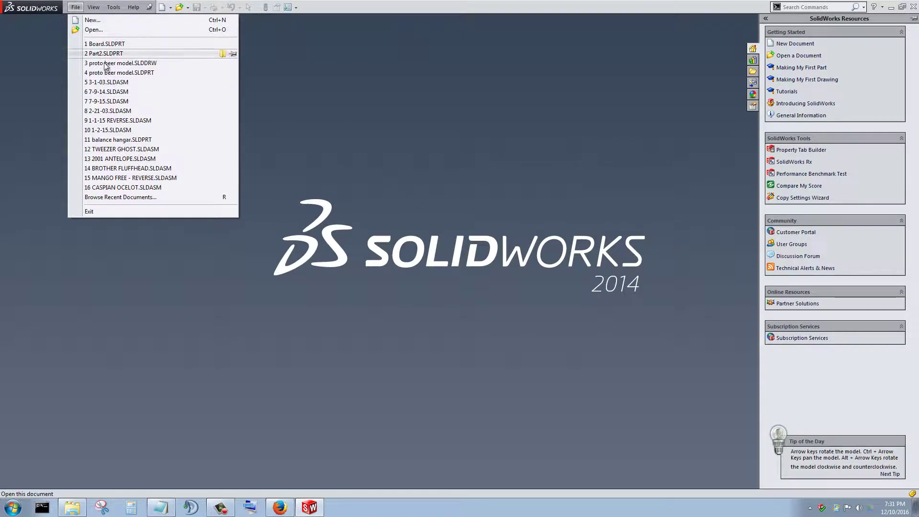
{"action": "left_click", "coordinate": [153, 43]}
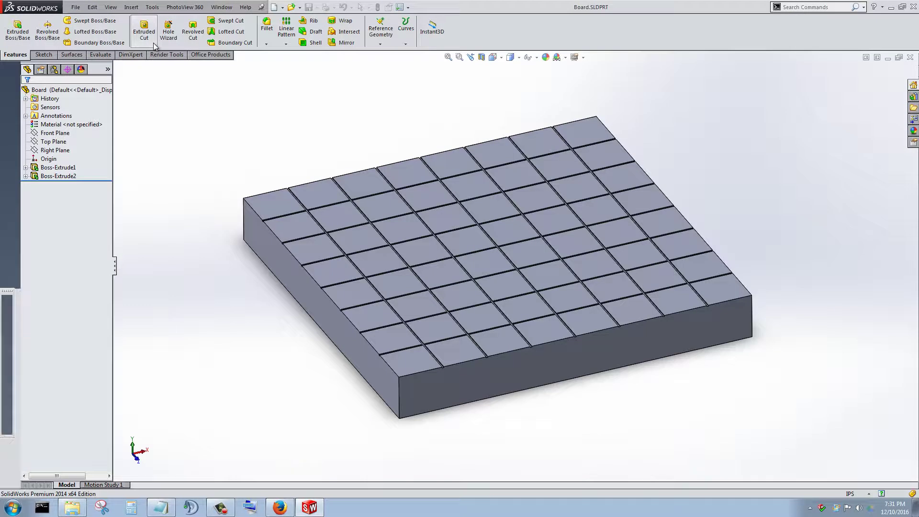
{"action": "middle_click_drag", "start_coordinate": [529, 269], "coordinate": [509, 271]}
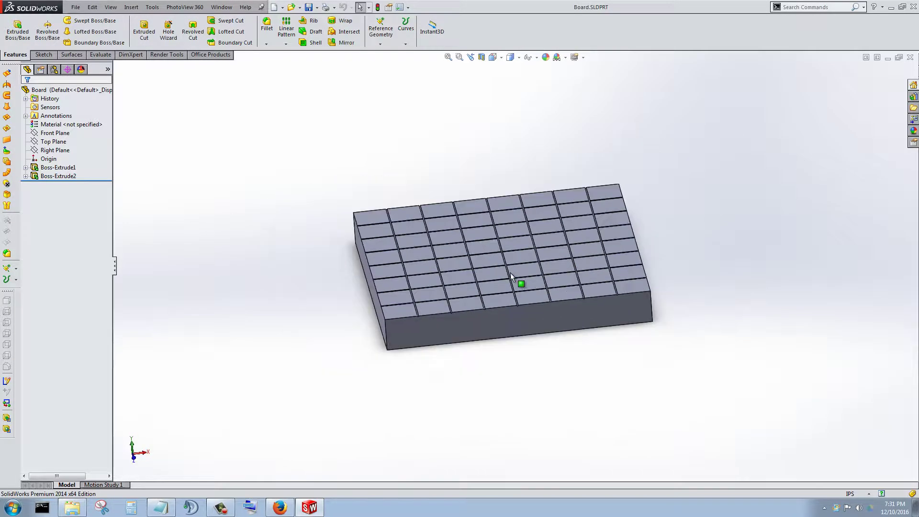
{"action": "scroll", "coordinate": [492, 306], "scroll_direction": "down", "scroll_amount": 5}
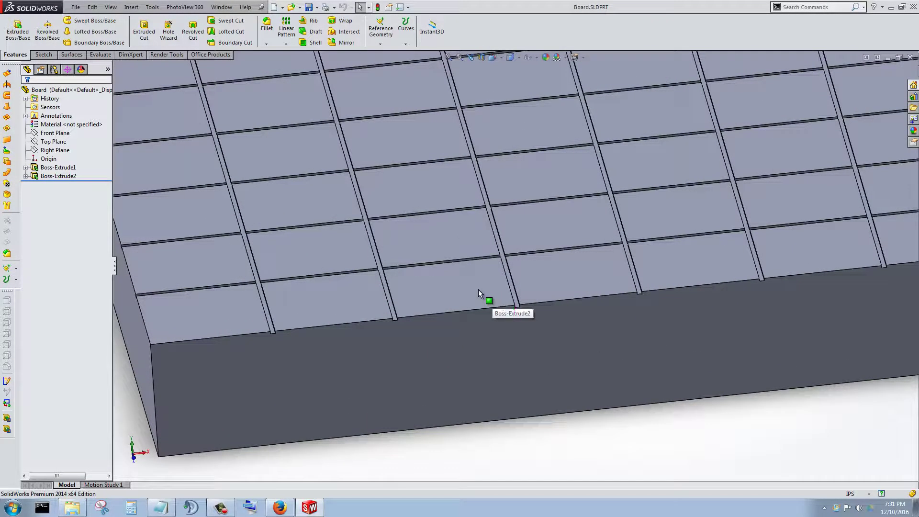
{"action": "left_click", "coordinate": [478, 289]}
{"action": "left_click", "coordinate": [598, 284]}
{"action": "left_click", "coordinate": [667, 268]}
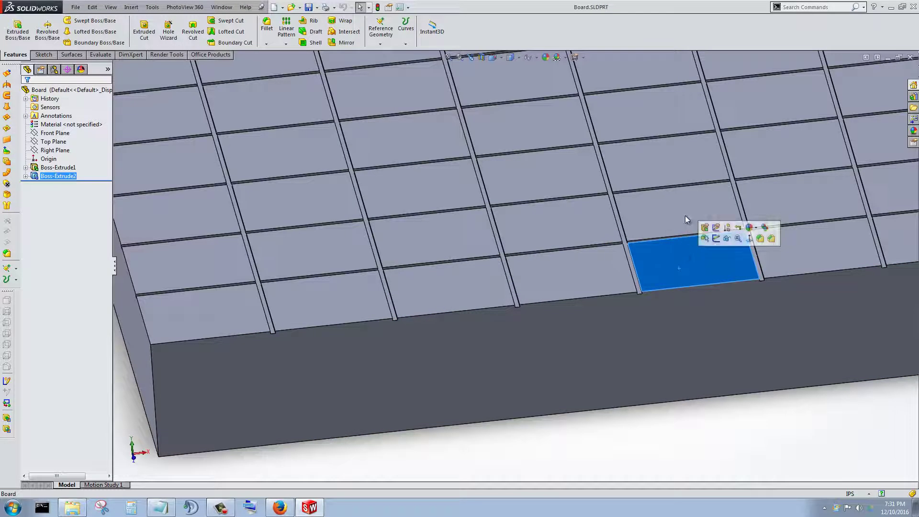
{"action": "left_click", "coordinate": [684, 217]}
{"action": "left_click", "coordinate": [573, 224]}
{"action": "scroll", "coordinate": [506, 288], "scroll_direction": "down", "scroll_amount": 3}
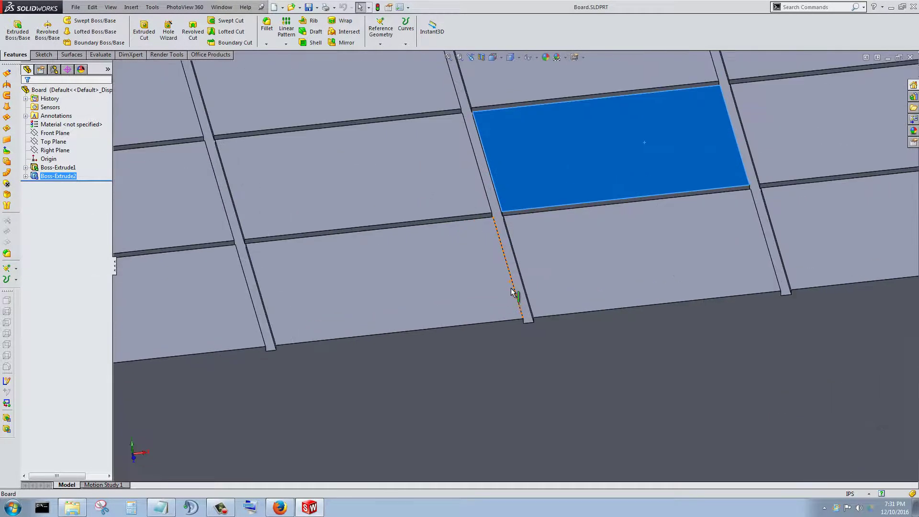
{"action": "left_click", "coordinate": [515, 288]}
{"action": "scroll", "coordinate": [478, 294], "scroll_direction": "up", "scroll_amount": 4}
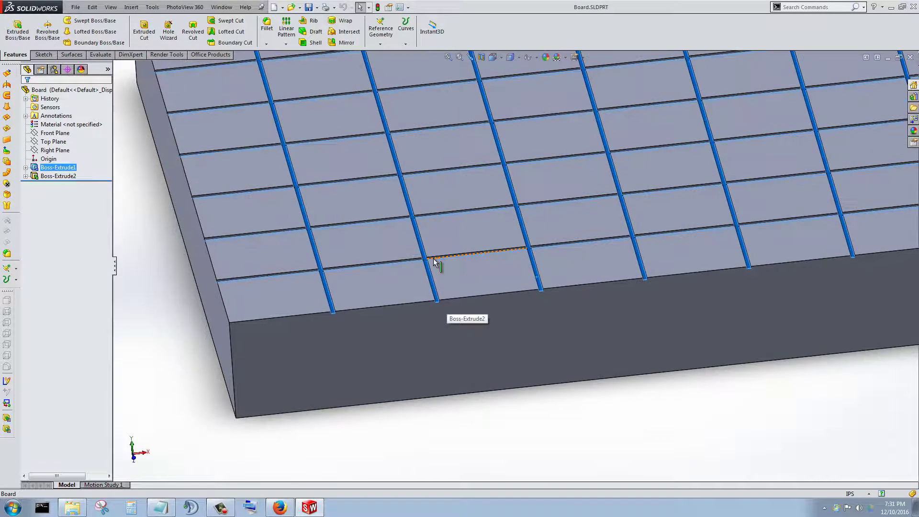
{"action": "scroll", "coordinate": [426, 302], "scroll_direction": "down", "scroll_amount": 4}
{"action": "scroll", "coordinate": [481, 300], "scroll_direction": "down", "scroll_amount": 4}
{"action": "scroll", "coordinate": [486, 289], "scroll_direction": "up", "scroll_amount": 4}
{"action": "scroll", "coordinate": [502, 285], "scroll_direction": "down", "scroll_amount": 4}
{"action": "scroll", "coordinate": [526, 291], "scroll_direction": "down", "scroll_amount": 2}
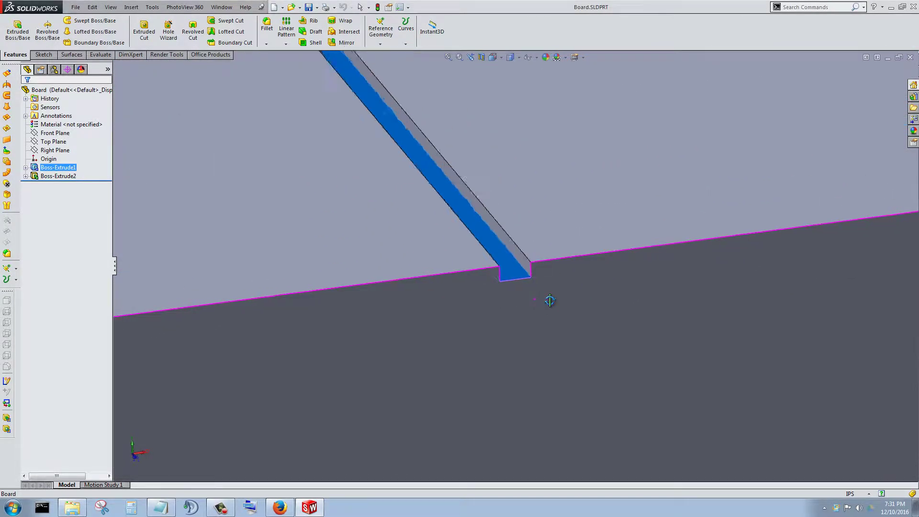
{"action": "scroll", "coordinate": [536, 282], "scroll_direction": "down", "scroll_amount": 3}
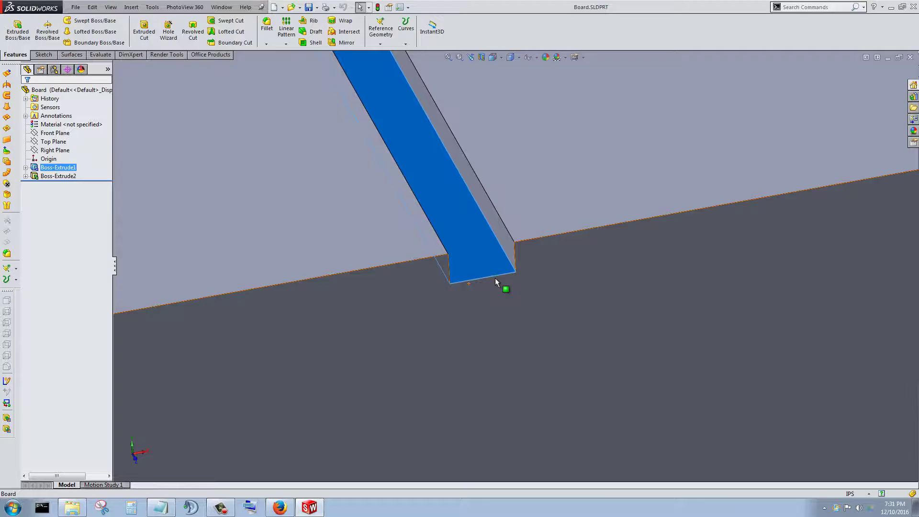
{"action": "scroll", "coordinate": [479, 278], "scroll_direction": "up", "scroll_amount": 5}
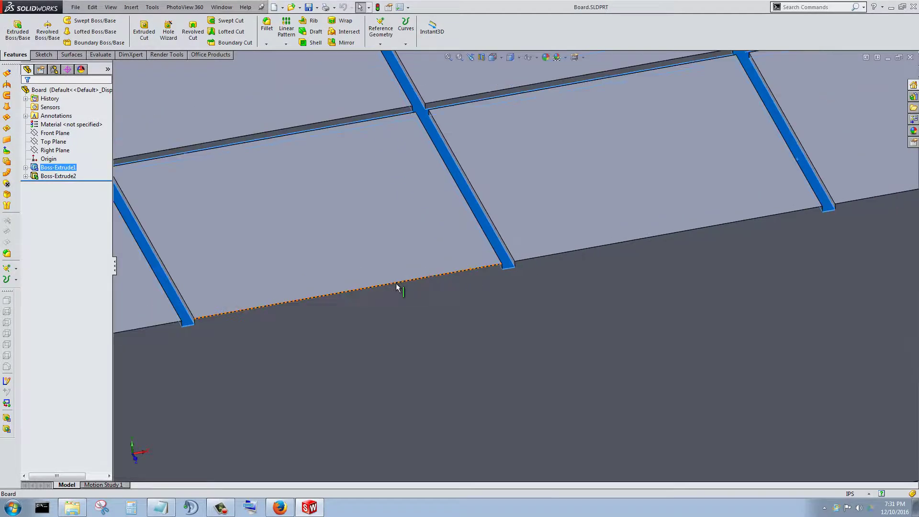
{"action": "scroll", "coordinate": [308, 304], "scroll_direction": "up", "scroll_amount": 2}
{"action": "scroll", "coordinate": [344, 313], "scroll_direction": "down", "scroll_amount": 5}
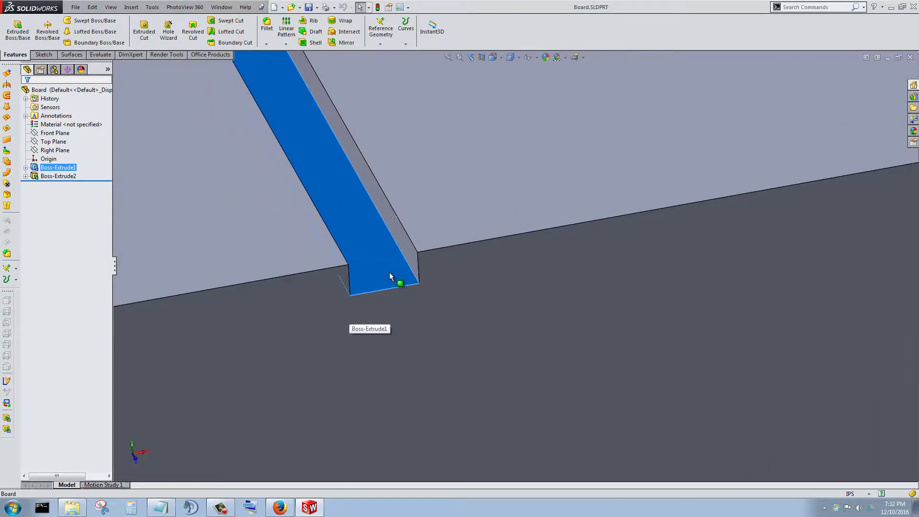
{"action": "scroll", "coordinate": [397, 285], "scroll_direction": "down", "scroll_amount": 2}
{"action": "scroll", "coordinate": [440, 283], "scroll_direction": "up", "scroll_amount": 2}
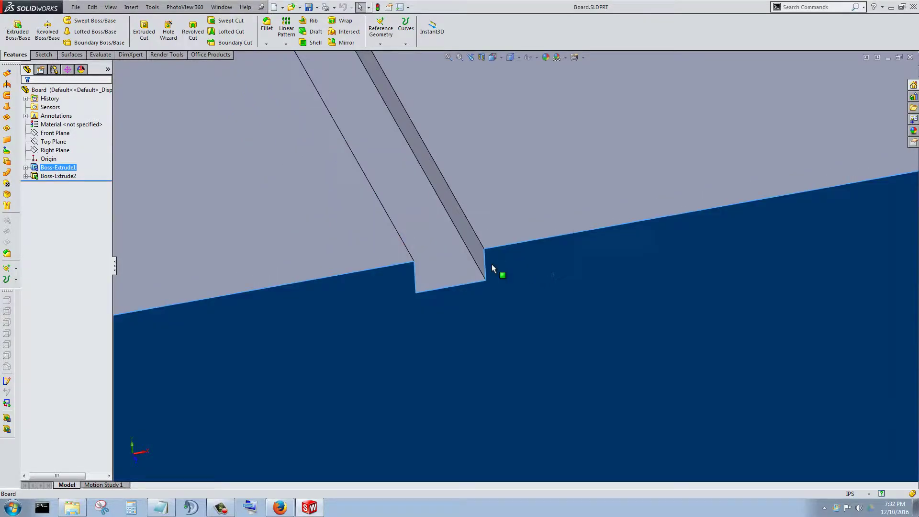
{"action": "left_click", "coordinate": [465, 274]}
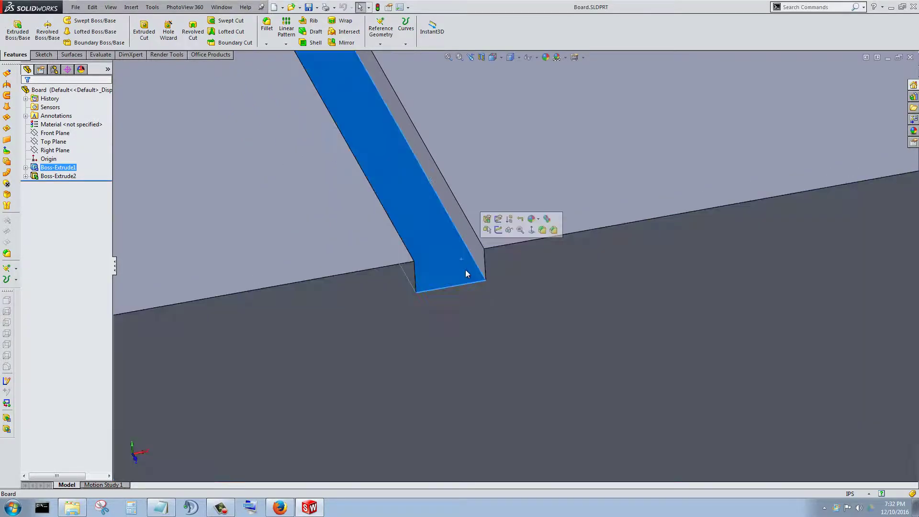
{"action": "left_click", "coordinate": [499, 308]}
{"action": "scroll", "coordinate": [428, 276], "scroll_direction": "up", "scroll_amount": 6}
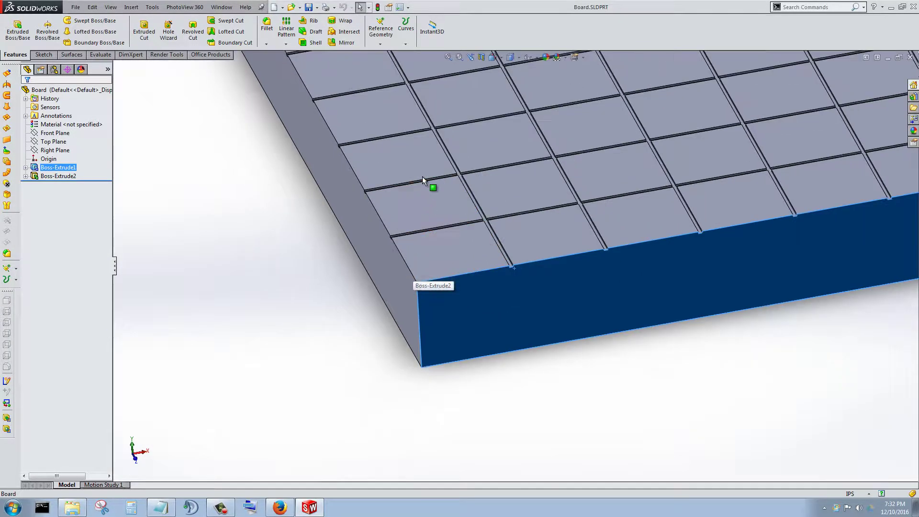
{"action": "scroll", "coordinate": [422, 178], "scroll_direction": "up", "scroll_amount": 3}
{"action": "scroll", "coordinate": [598, 131], "scroll_direction": "down", "scroll_amount": 3}
{"action": "scroll", "coordinate": [570, 192], "scroll_direction": "up", "scroll_amount": 3}
{"action": "scroll", "coordinate": [497, 291], "scroll_direction": "down", "scroll_amount": 2}
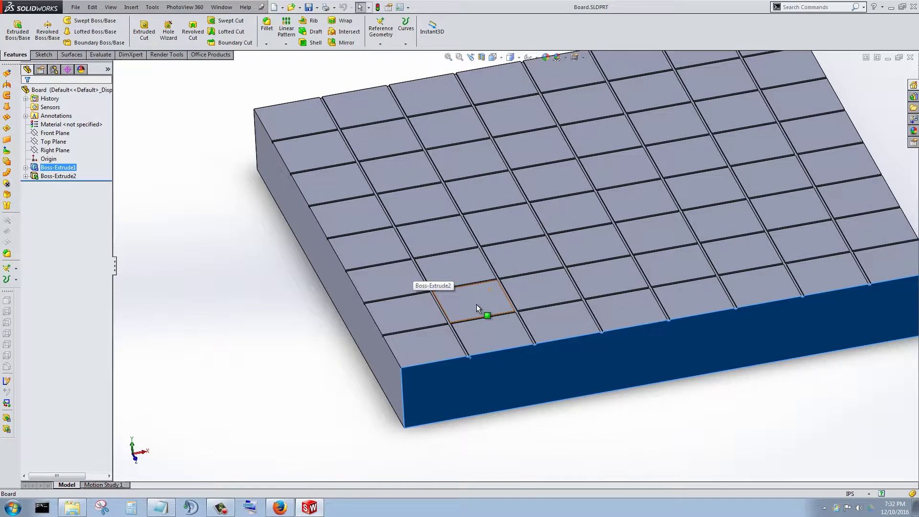
{"action": "scroll", "coordinate": [476, 303], "scroll_direction": "up", "scroll_amount": 2}
{"action": "middle_click_drag", "start_coordinate": [468, 293], "coordinate": [484, 185]}
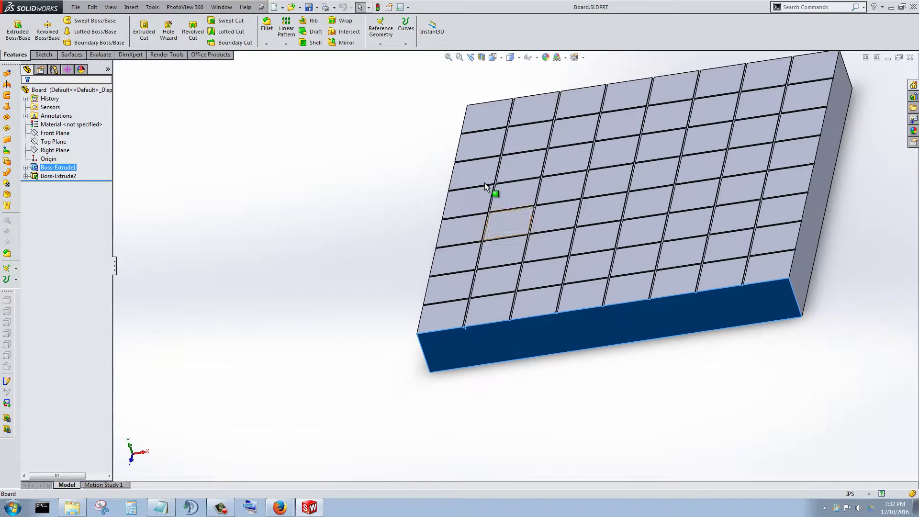
{"action": "left_click", "coordinate": [506, 58]}
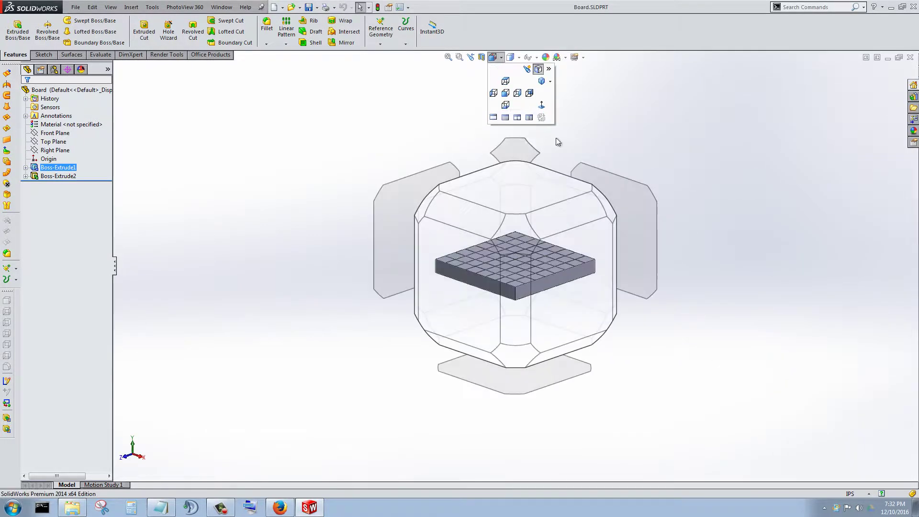
{"action": "left_click", "coordinate": [521, 186]}
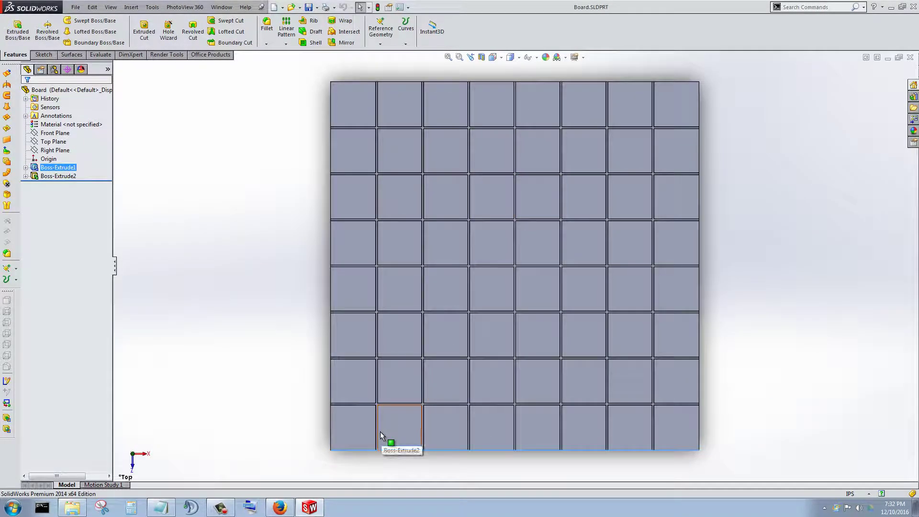
{"action": "left_click", "coordinate": [354, 426]}
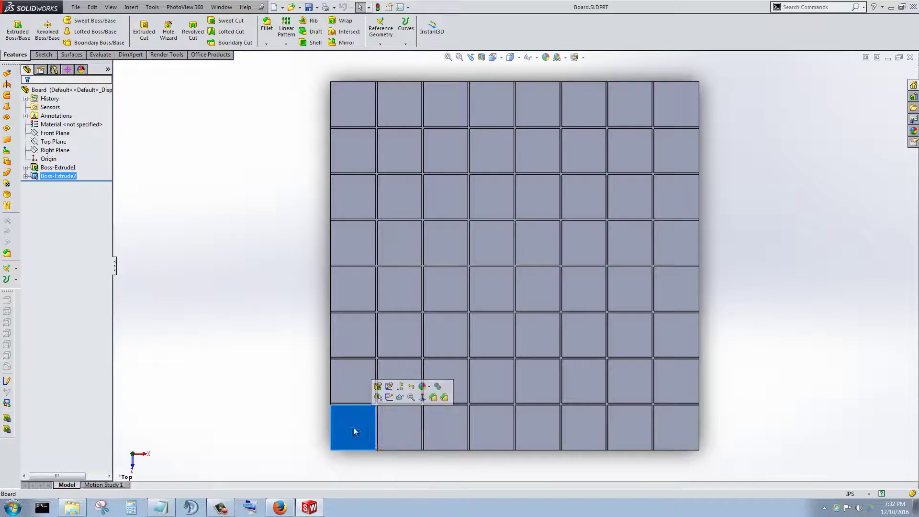
{"action": "left_click", "coordinate": [397, 428]}
{"action": "left_click", "coordinate": [445, 428]}
{"action": "left_click", "coordinate": [494, 430]}
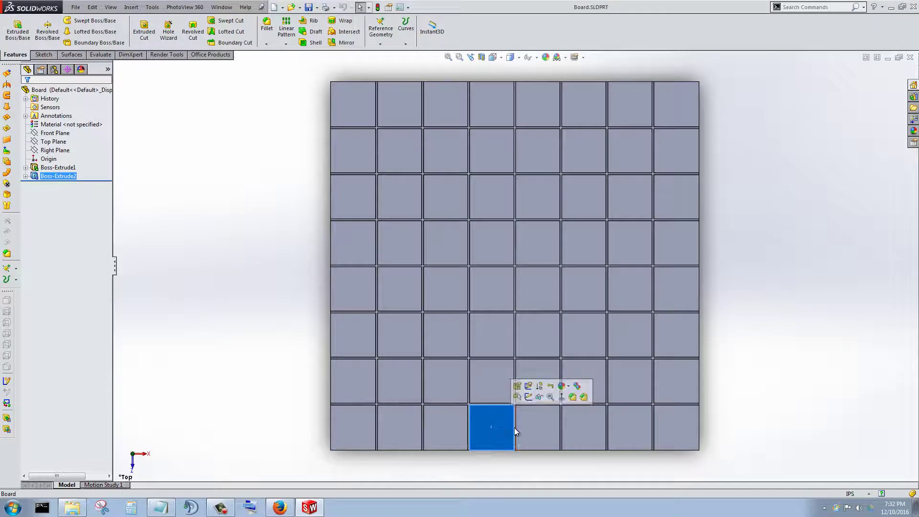
{"action": "left_click", "coordinate": [534, 428]}
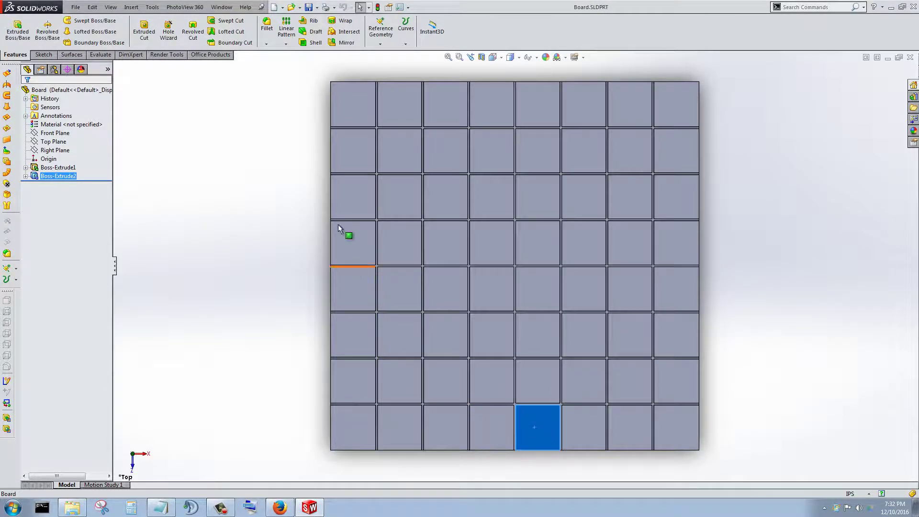
{"action": "left_click", "coordinate": [53, 167]}
{"action": "left_click", "coordinate": [36, 175], "text": "shift"}
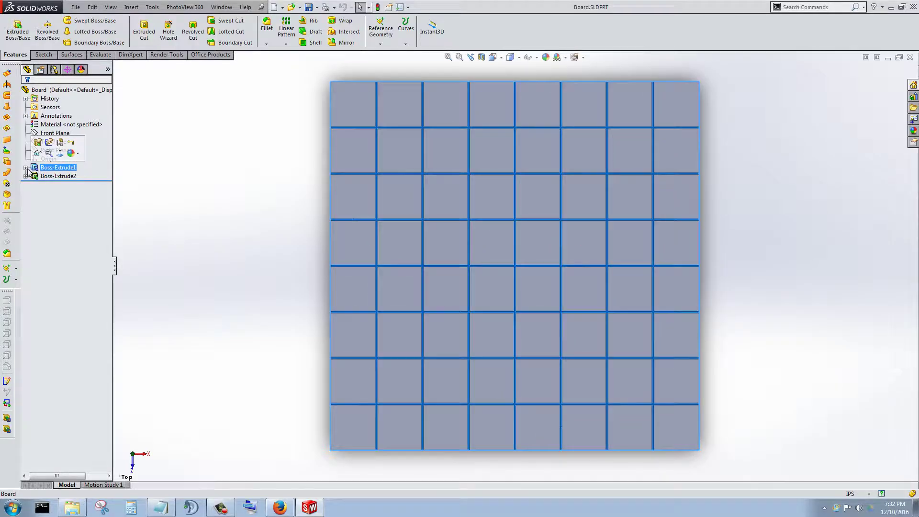
{"action": "left_click", "coordinate": [26, 167]}
{"action": "left_click", "coordinate": [60, 175]}
{"action": "left_click", "coordinate": [68, 146]}
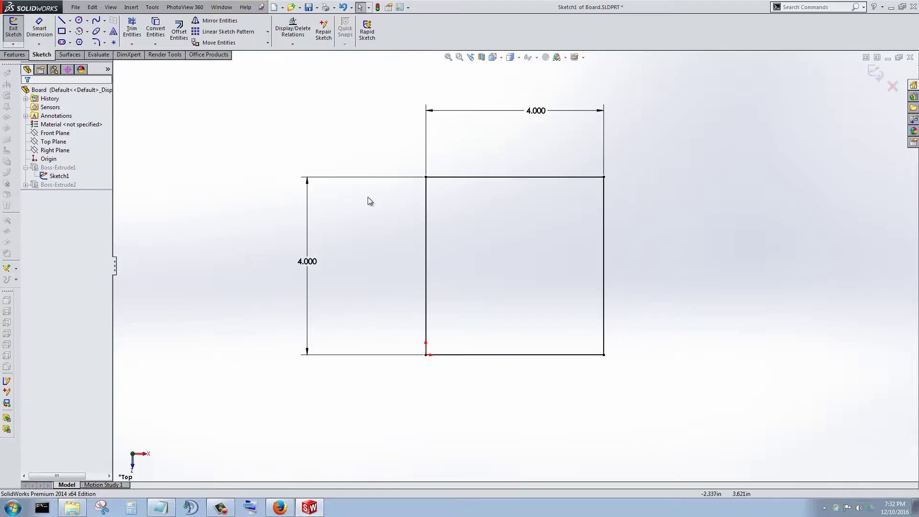
{"action": "scroll", "coordinate": [498, 164], "scroll_direction": "down", "scroll_amount": 1}
{"action": "left_click", "coordinate": [545, 106]}
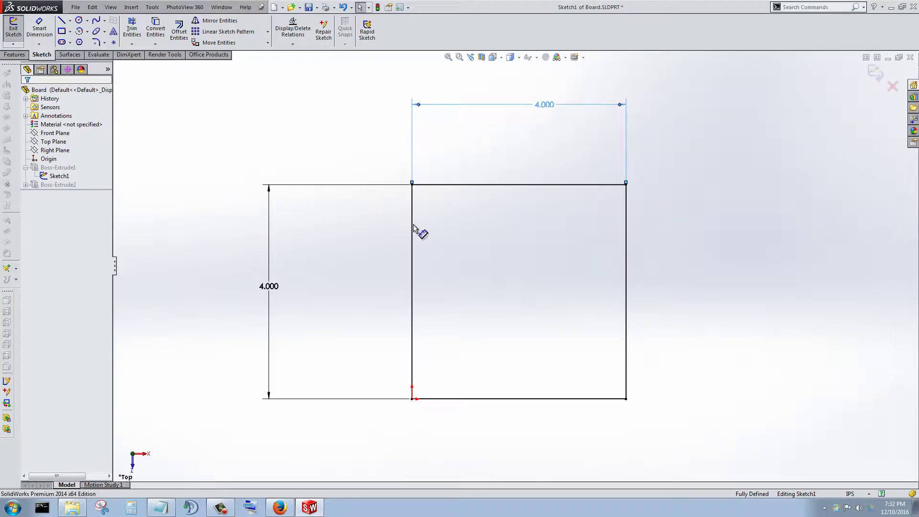
{"action": "left_click", "coordinate": [210, 219]}
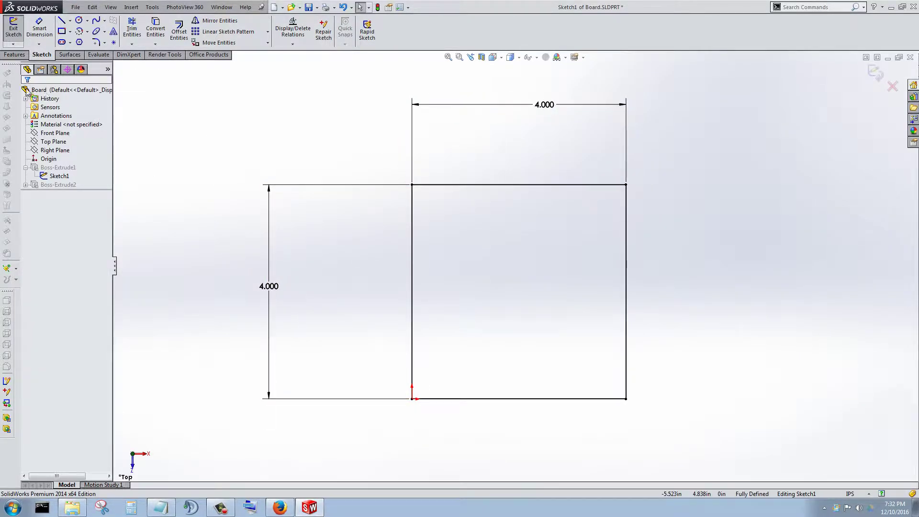
{"action": "left_click", "coordinate": [13, 29]}
{"action": "left_click", "coordinate": [59, 176]}
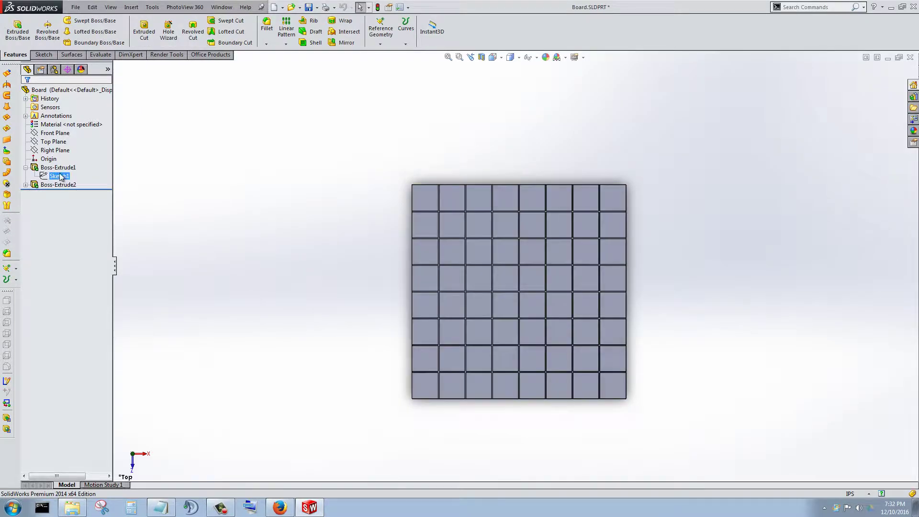
- Edit Sketch1 and change its left height dimension from 4.000 to 8
{"action": "right_click", "coordinate": [62, 178]}
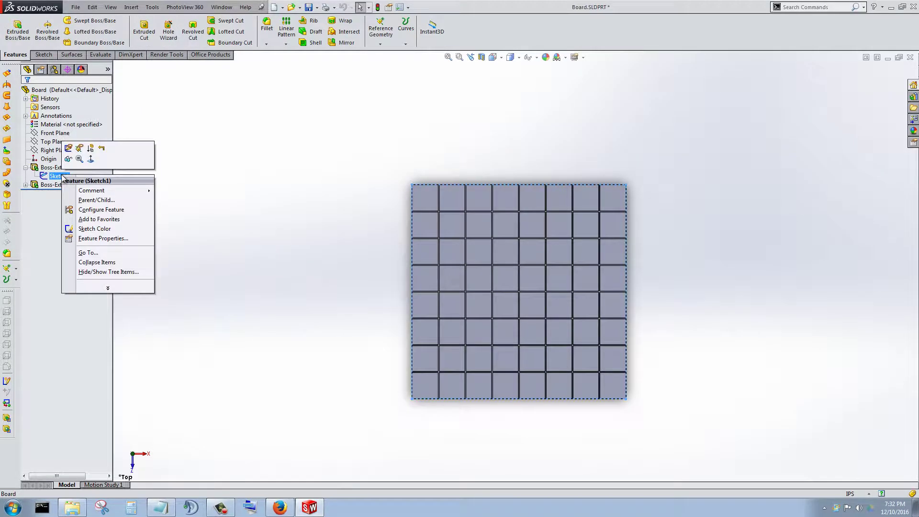
{"action": "left_click", "coordinate": [68, 148]}
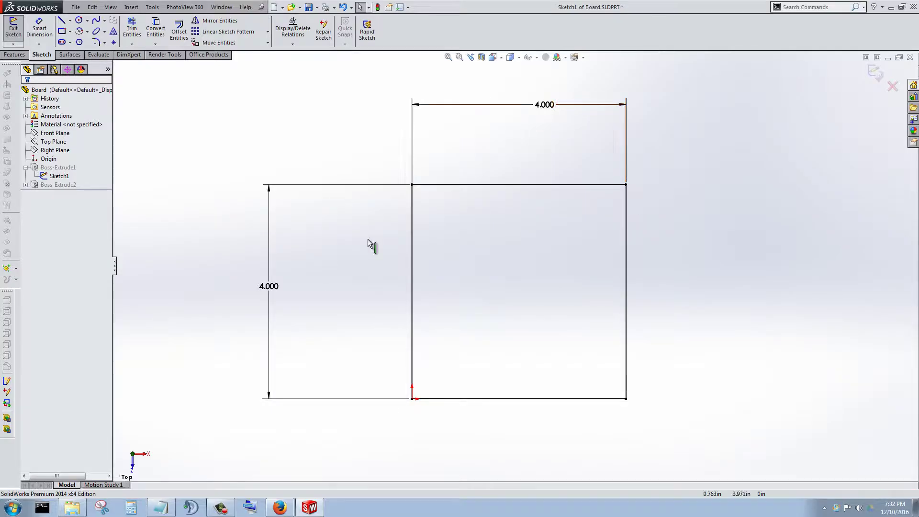
{"action": "left_click", "coordinate": [308, 284]}
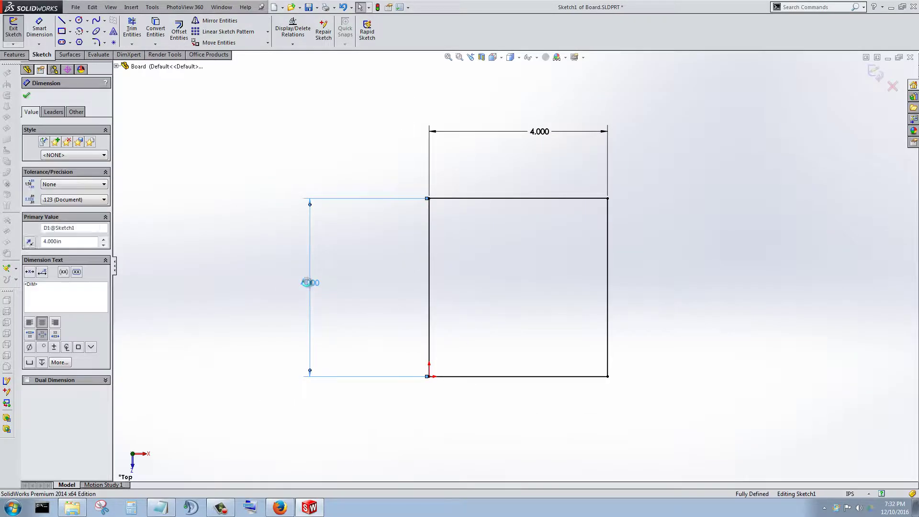
{"action": "double_click", "coordinate": [309, 285]}
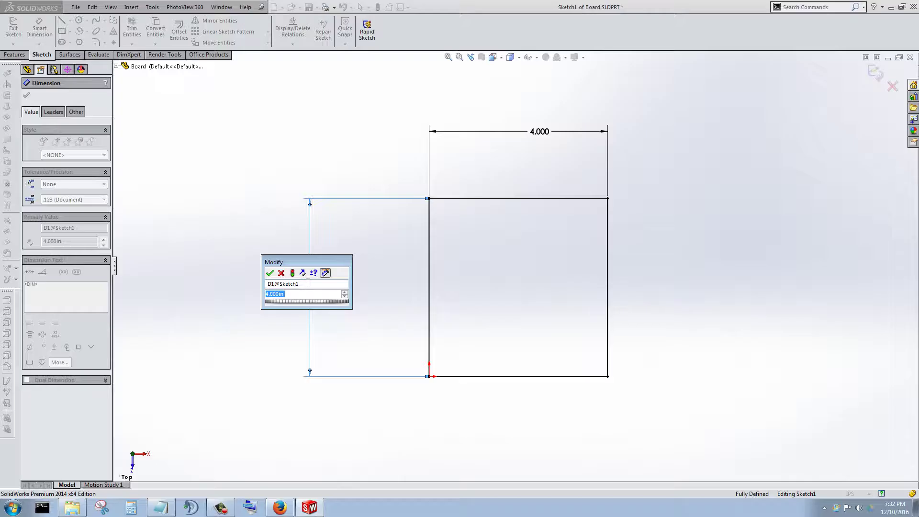
{"action": "type", "text": "8"}
{"action": "key", "text": "Return"}
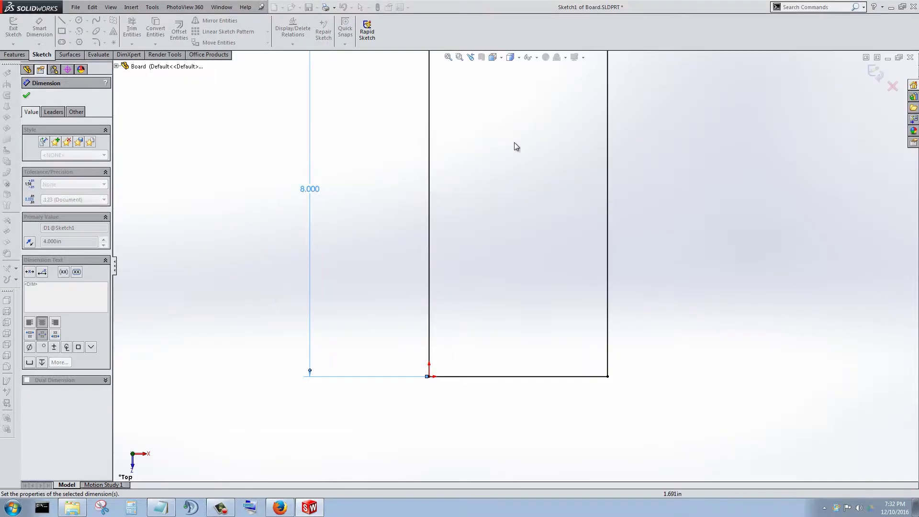
{"action": "scroll", "coordinate": [508, 162], "scroll_direction": "up", "scroll_amount": 4}
- Change the top width dimension to 8 and exit the sketch to rebuild the board
{"action": "left_click", "coordinate": [517, 147]}
{"action": "left_click", "coordinate": [534, 118]}
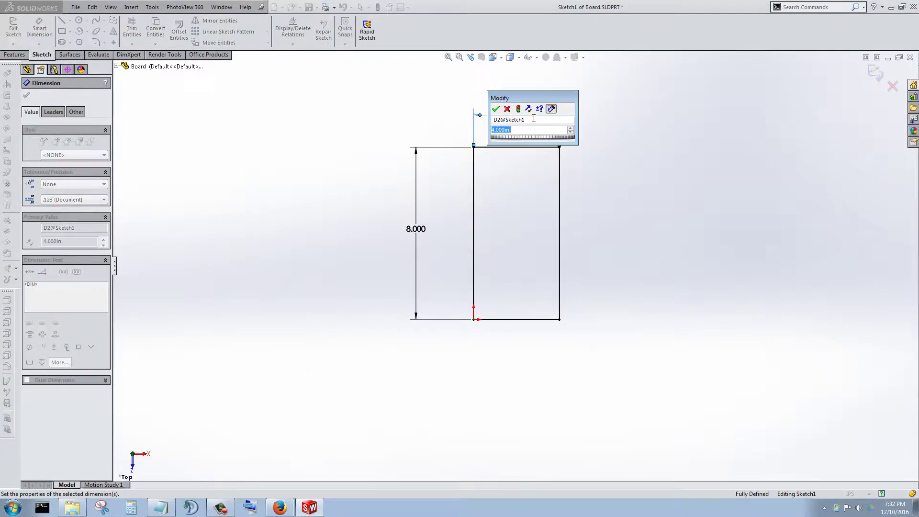
{"action": "type", "text": "8"}
{"action": "key", "text": "Return"}
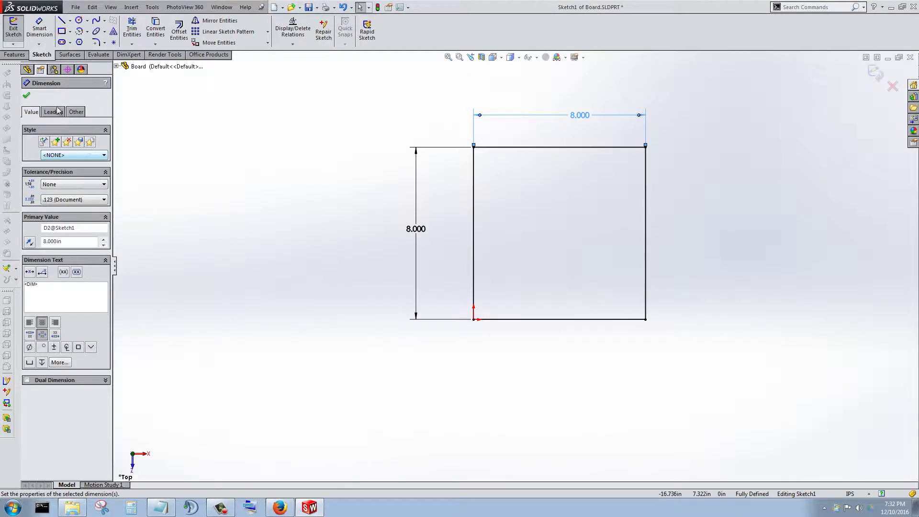
{"action": "left_click", "coordinate": [28, 98]}
{"action": "left_click", "coordinate": [13, 28]}
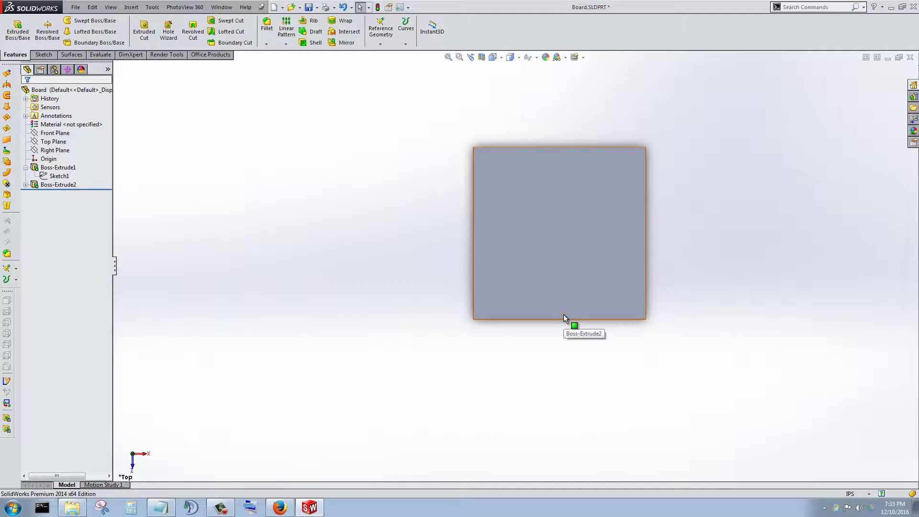
- Zoom and orbit the enlarged 8-inch board into a tilted 3D view
{"action": "scroll", "coordinate": [598, 221], "scroll_direction": "down", "scroll_amount": 3}
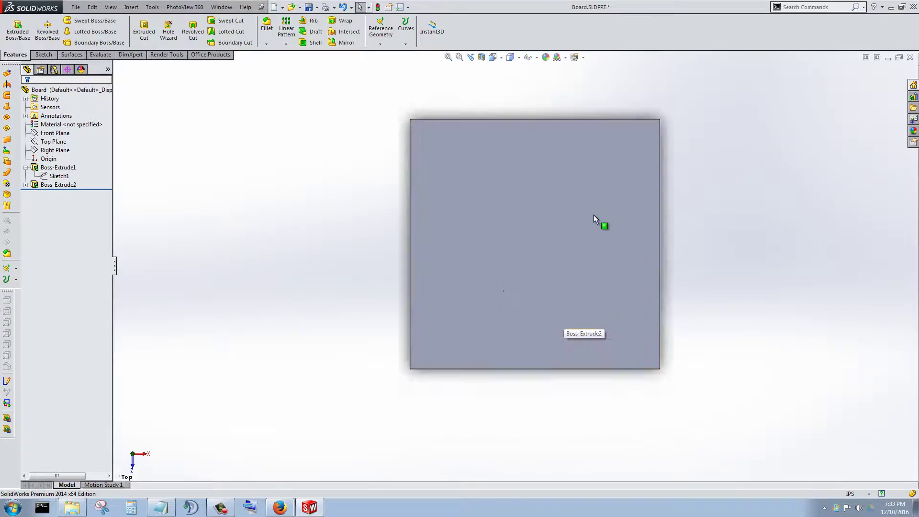
{"action": "middle_click_drag", "start_coordinate": [530, 306], "coordinate": [488, 209]}
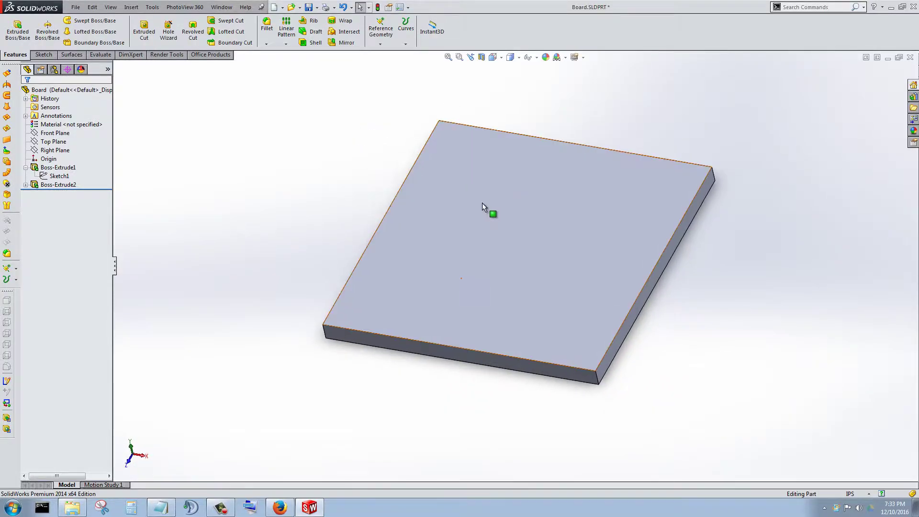
- Edit Sketch1 and set its left height dimension back to 4
{"action": "right_click", "coordinate": [57, 177]}
{"action": "left_click", "coordinate": [66, 152]}
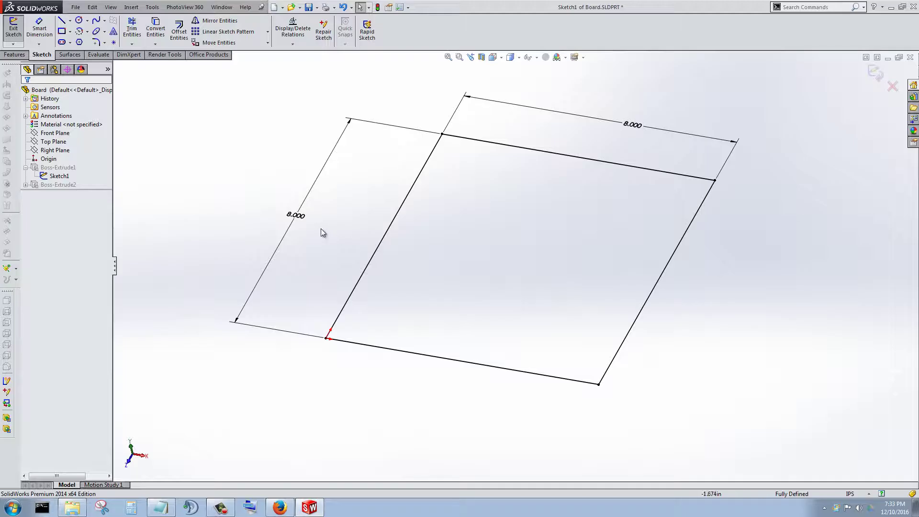
{"action": "double_click", "coordinate": [302, 217]}
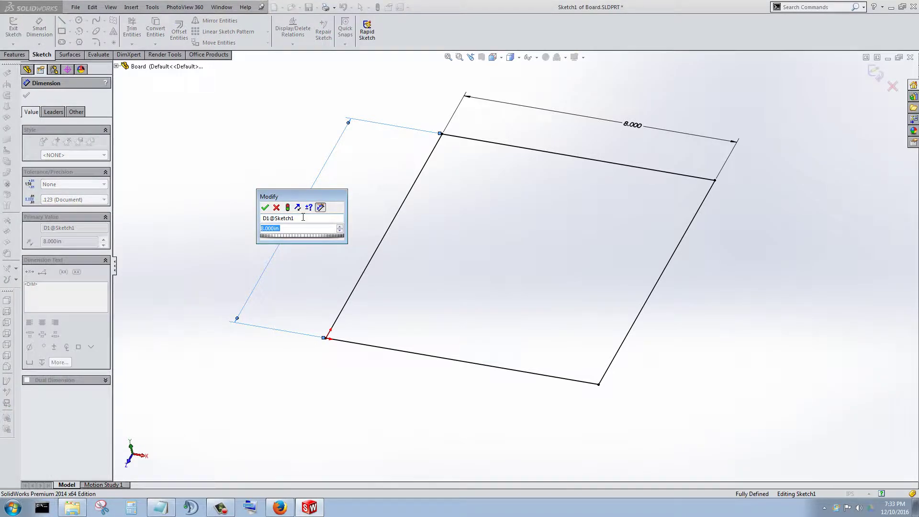
{"action": "type", "text": "4"}
{"action": "left_click", "coordinate": [265, 208]}
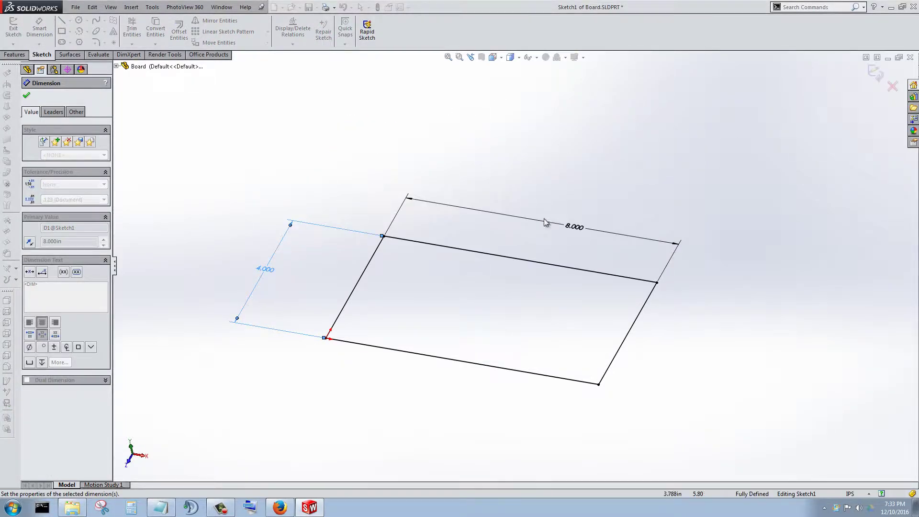
- Set the top width dimension back to 4 and exit the sketch to rebuild the tiles
{"action": "double_click", "coordinate": [578, 219]}
{"action": "type", "text": "4"}
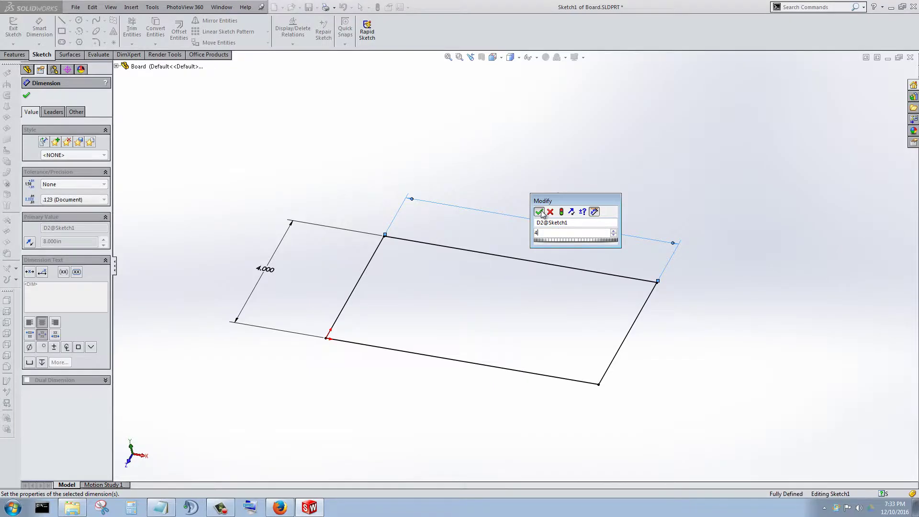
{"action": "left_click", "coordinate": [538, 212]}
{"action": "left_click", "coordinate": [26, 98]}
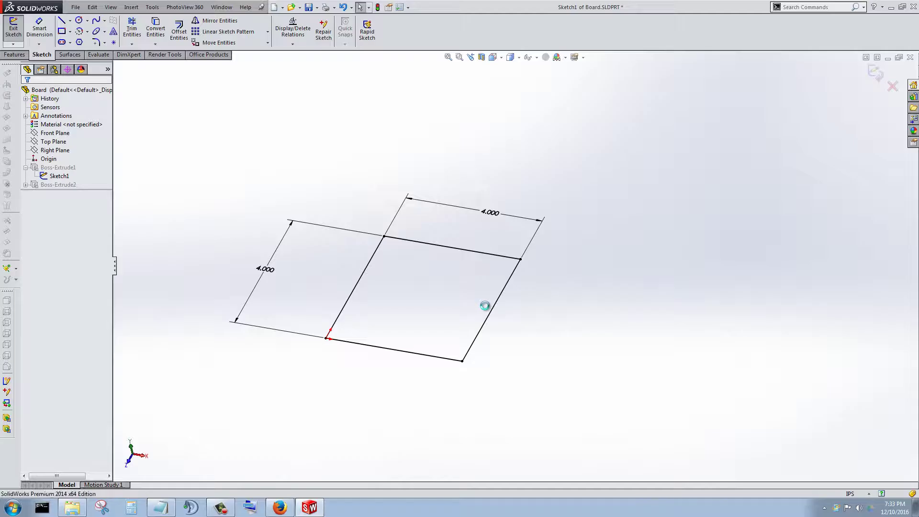
{"action": "scroll", "coordinate": [446, 300], "scroll_direction": "down", "scroll_amount": 3}
{"action": "mouse_move", "coordinate": [446, 300]}
{"action": "middle_mouse_down"}
{"action": "mouse_move", "coordinate": [452, 290]}
{"action": "mouse_move", "coordinate": [440, 302]}
{"action": "middle_mouse_up"}
{"action": "scroll", "coordinate": [234, 360], "scroll_direction": "down", "scroll_amount": 5}
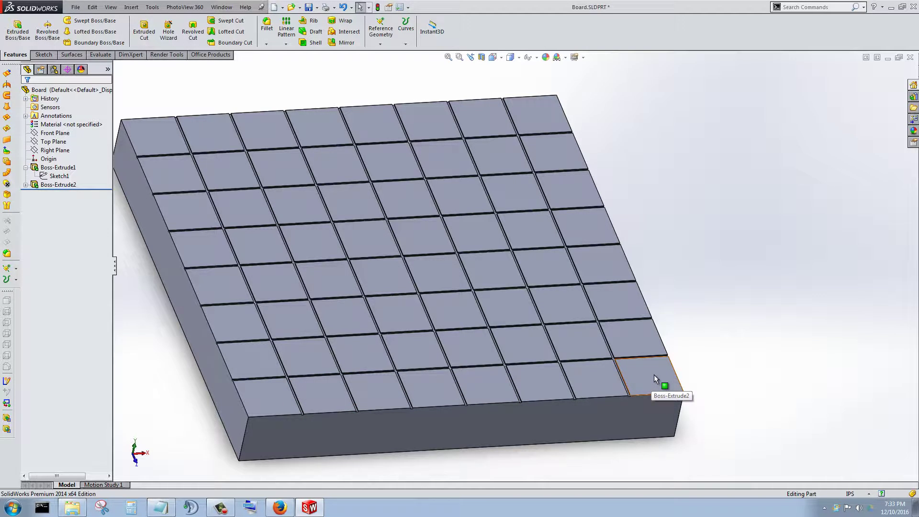
- Select tile edges, the base's front and left faces, and the bottom-left tile's top face
{"action": "scroll", "coordinate": [640, 375], "scroll_direction": "up", "scroll_amount": 2}
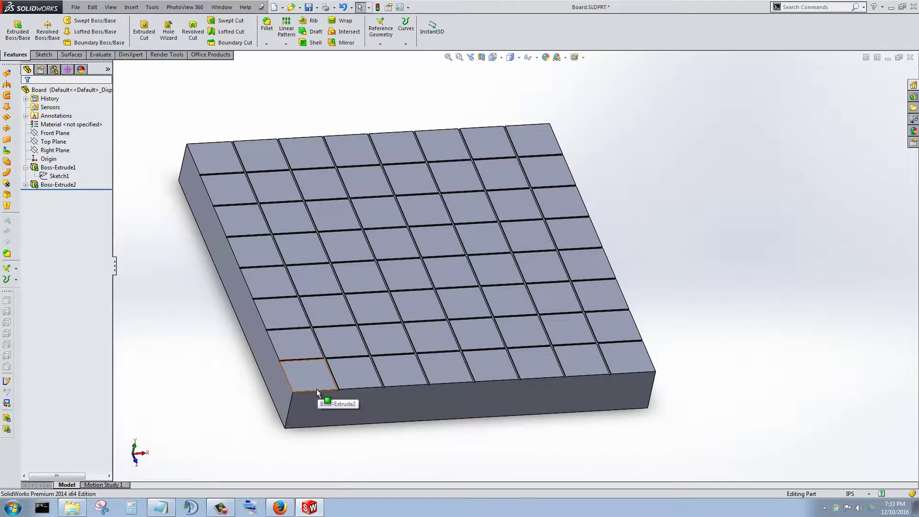
{"action": "left_click", "coordinate": [334, 379]}
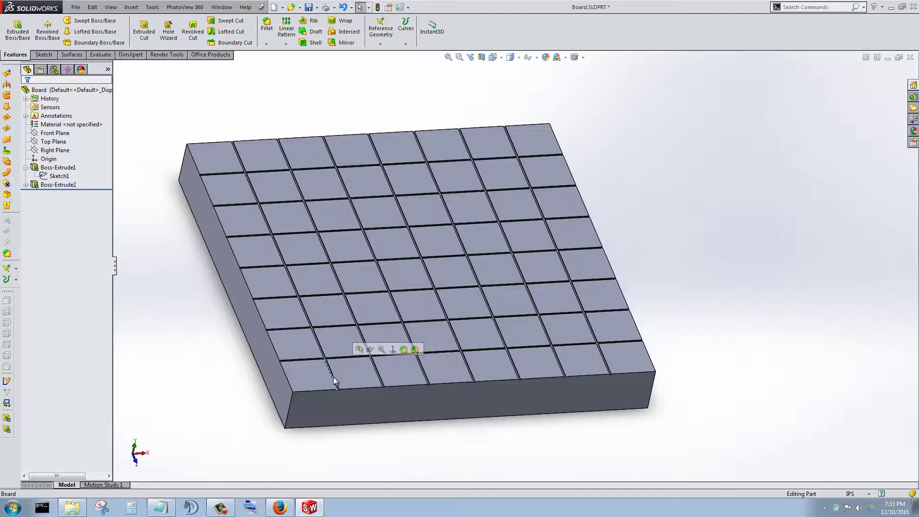
{"action": "left_click", "coordinate": [289, 382]}
{"action": "left_click", "coordinate": [649, 352]}
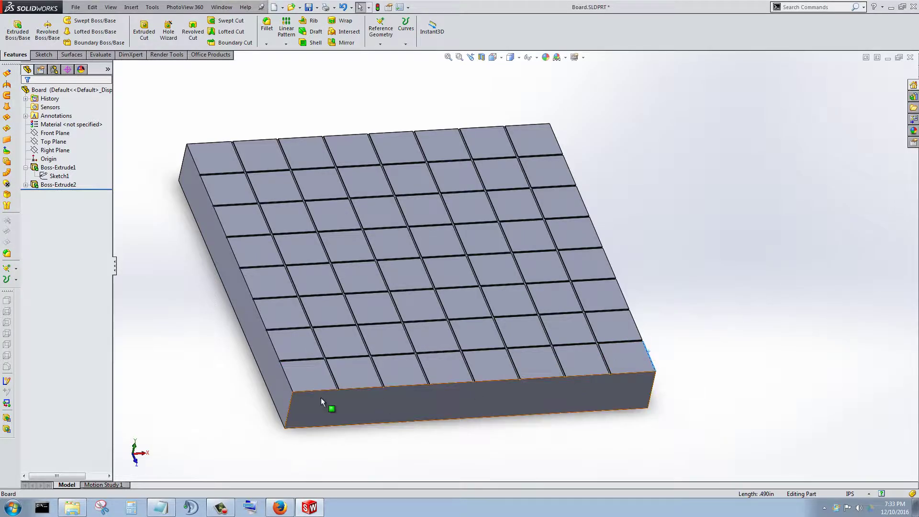
{"action": "left_click", "coordinate": [325, 395]}
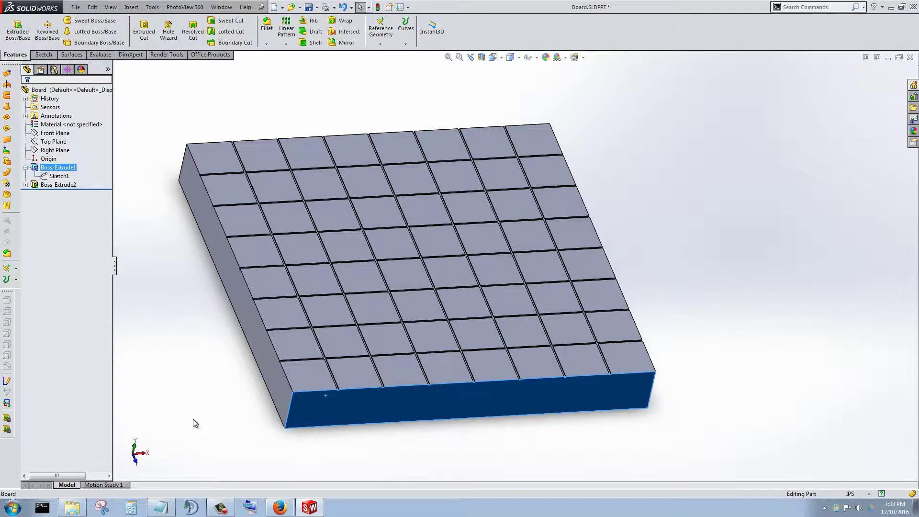
{"action": "left_click", "coordinate": [275, 371]}
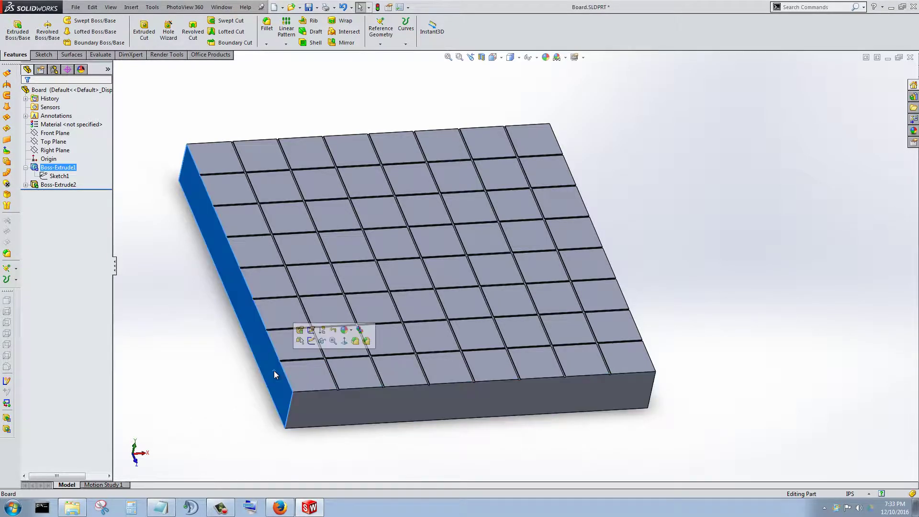
{"action": "left_click", "coordinate": [321, 369]}
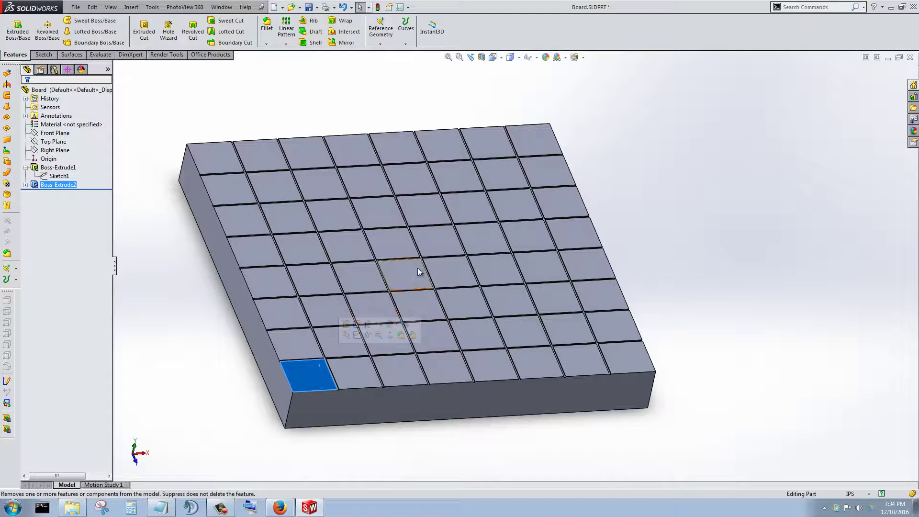
- Orbit the board to show its right side and bring up the view orientations
{"action": "scroll", "coordinate": [323, 364], "scroll_direction": "up", "scroll_amount": 1}
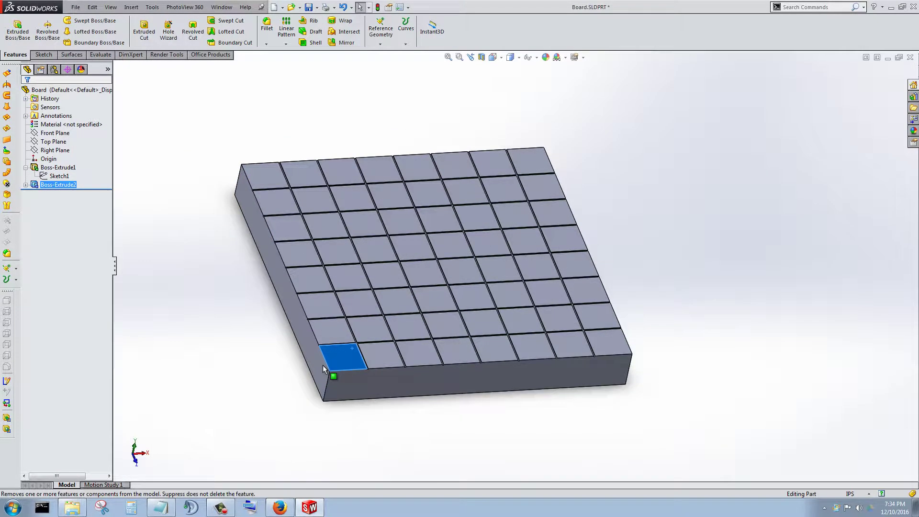
{"action": "scroll", "coordinate": [488, 167], "scroll_direction": "down", "scroll_amount": 1}
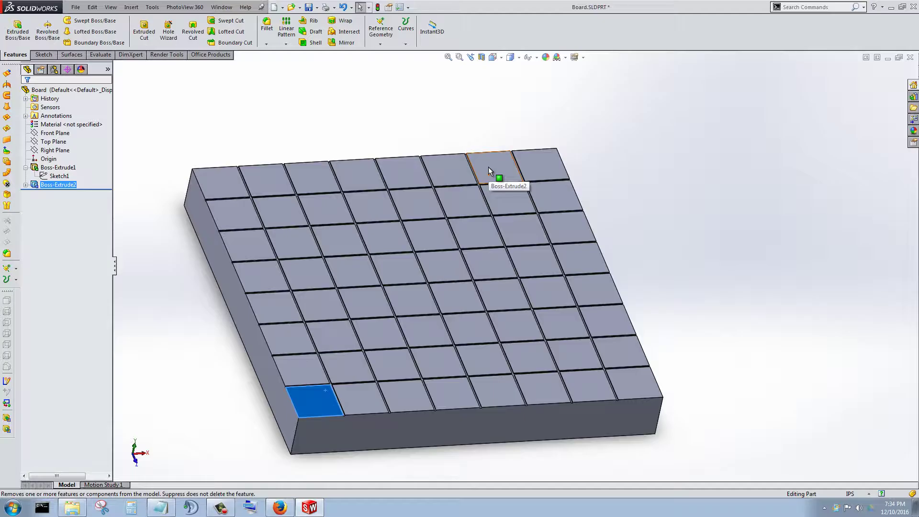
{"action": "scroll", "coordinate": [484, 352], "scroll_direction": "down", "scroll_amount": 1}
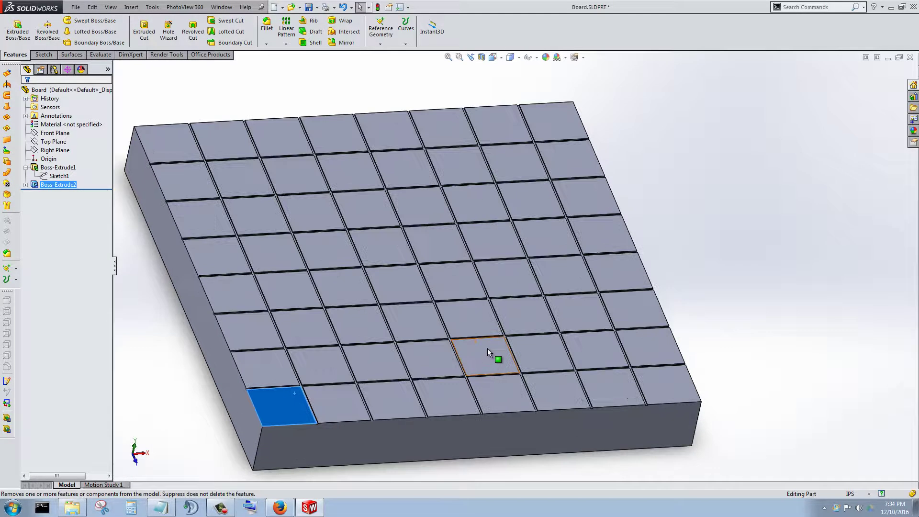
{"action": "middle_click_drag", "start_coordinate": [487, 349], "coordinate": [476, 95]}
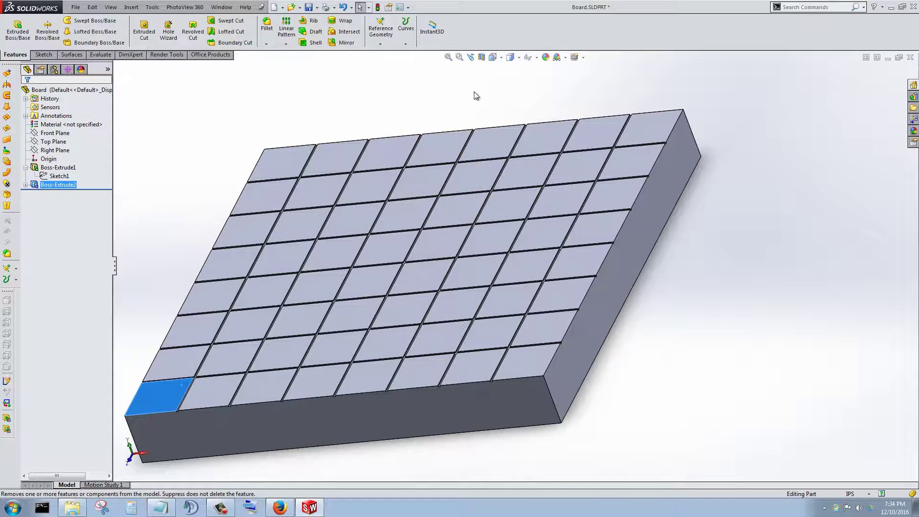
{"action": "left_click", "coordinate": [493, 57]}
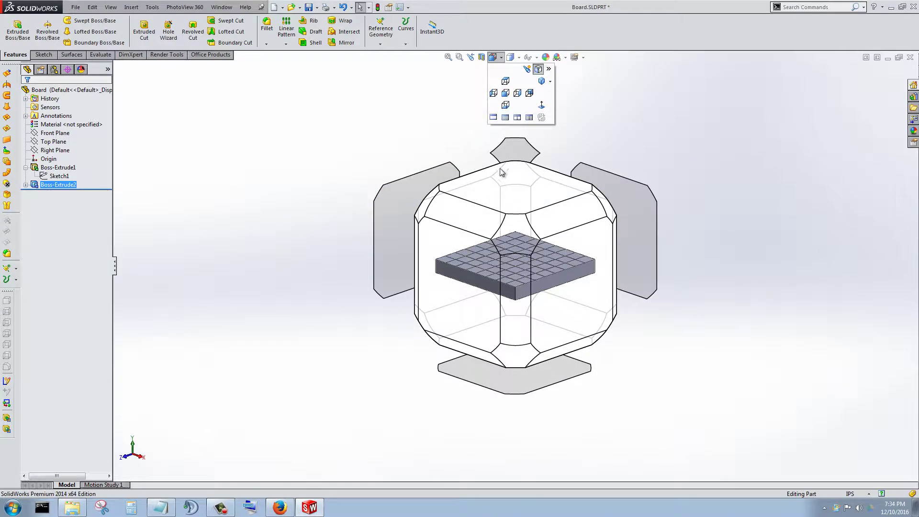
- Switch to the Top view and select each tile along the bottom row
{"action": "left_click", "coordinate": [522, 192]}
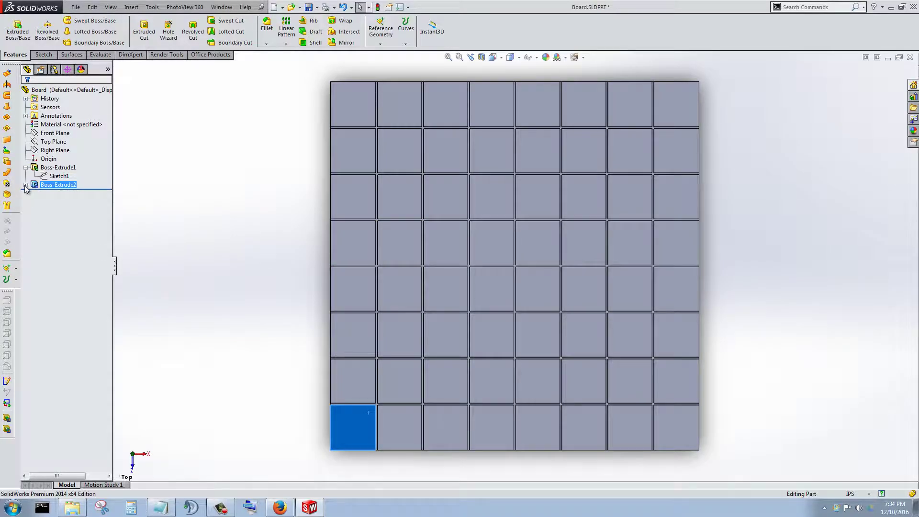
{"action": "scroll", "coordinate": [554, 428], "scroll_direction": "down", "scroll_amount": 2}
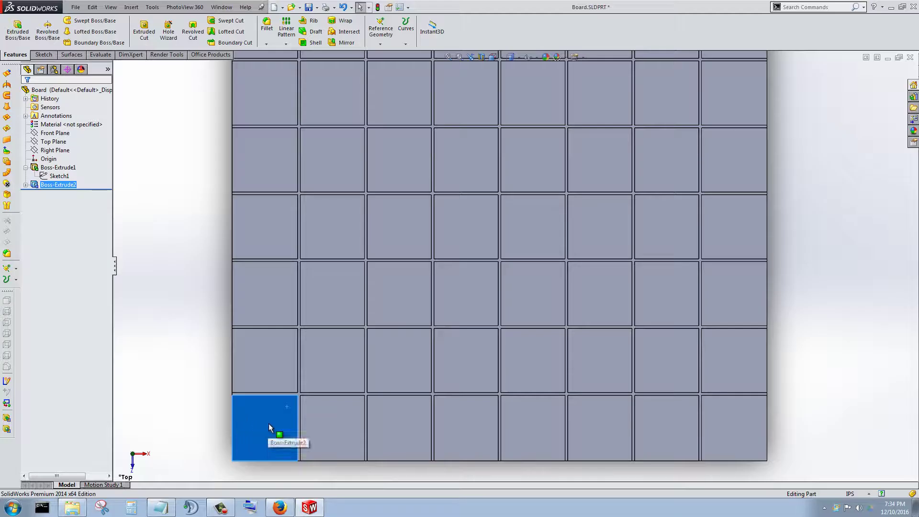
{"action": "left_click", "coordinate": [343, 420]}
{"action": "left_click", "coordinate": [400, 424]}
{"action": "left_click", "coordinate": [459, 426]}
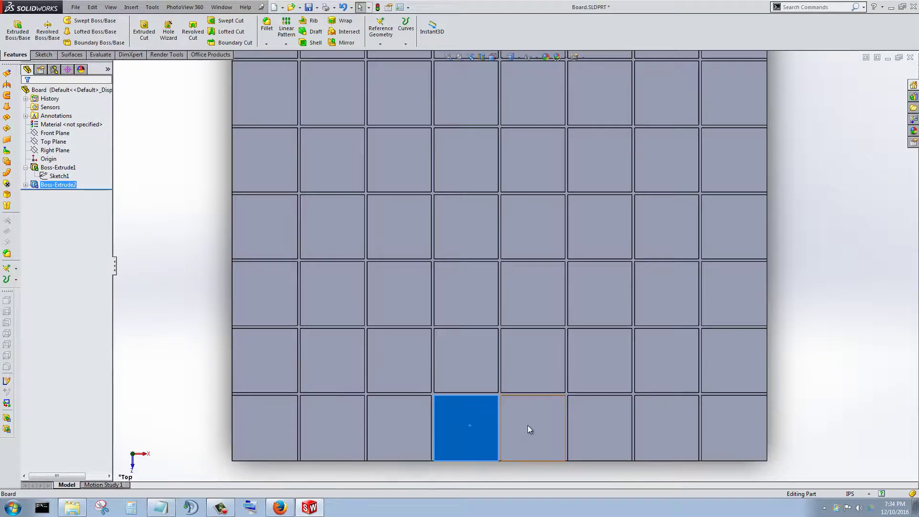
{"action": "left_click", "coordinate": [529, 431]}
- Select the bottom-left tile's top face and show the Sketch tools
{"action": "scroll", "coordinate": [263, 423], "scroll_direction": "down", "scroll_amount": 1}
{"action": "left_click", "coordinate": [263, 423]}
{"action": "scroll", "coordinate": [263, 423], "scroll_direction": "down", "scroll_amount": 2}
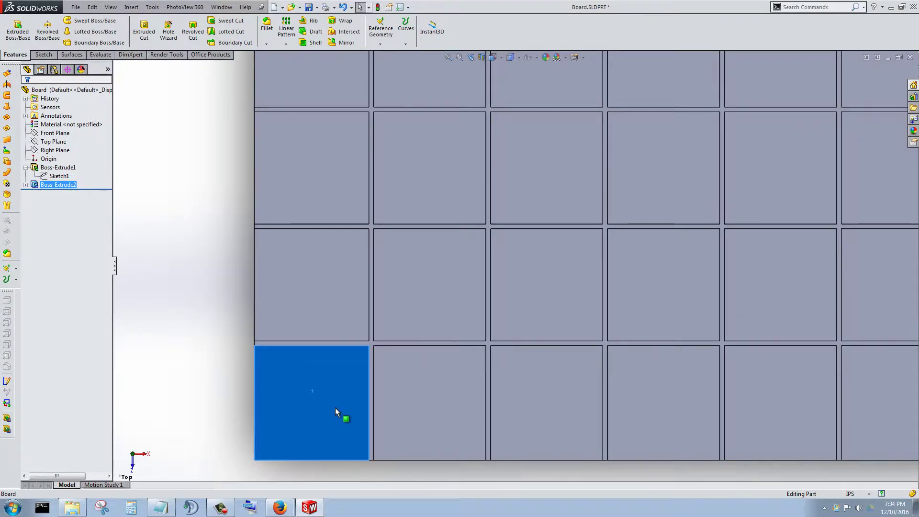
{"action": "left_click", "coordinate": [44, 54]}
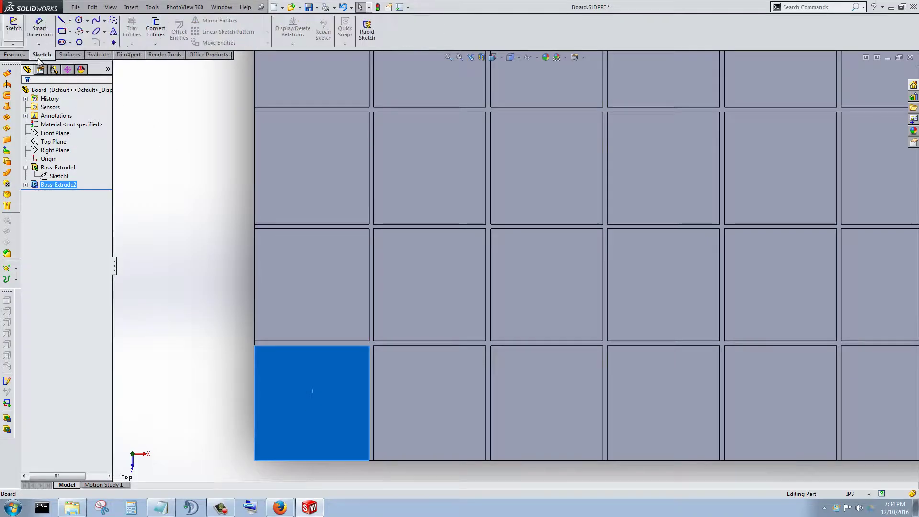
- Start a new sketch on the bottom-left tile's top face
{"action": "right_click", "coordinate": [312, 415]}
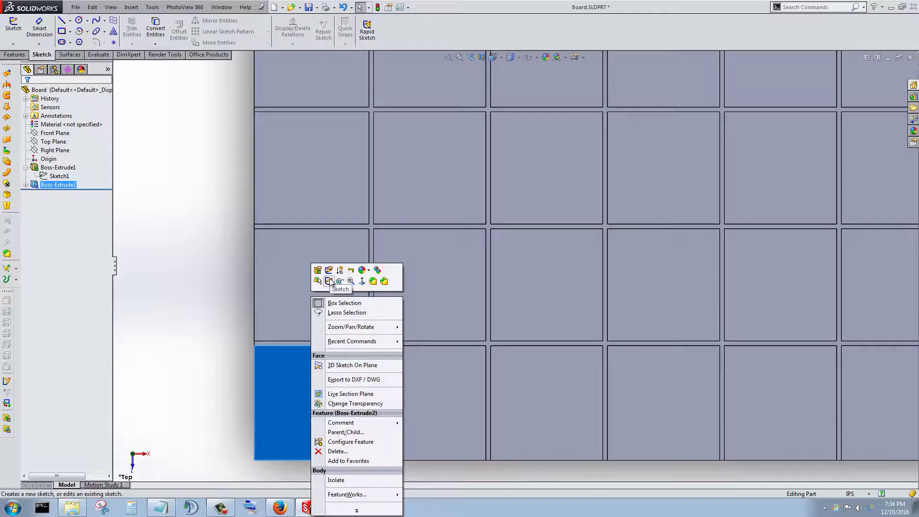
{"action": "left_click", "coordinate": [330, 281]}
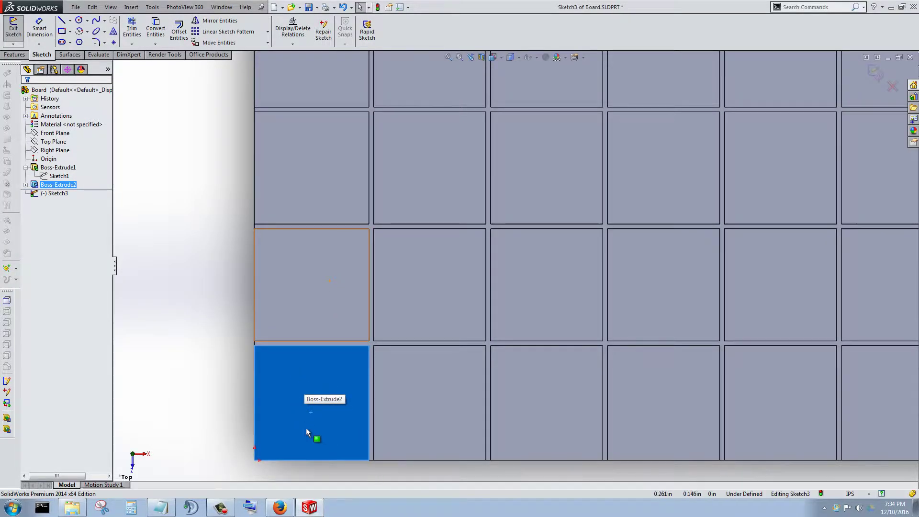
{"action": "left_click", "coordinate": [294, 389]}
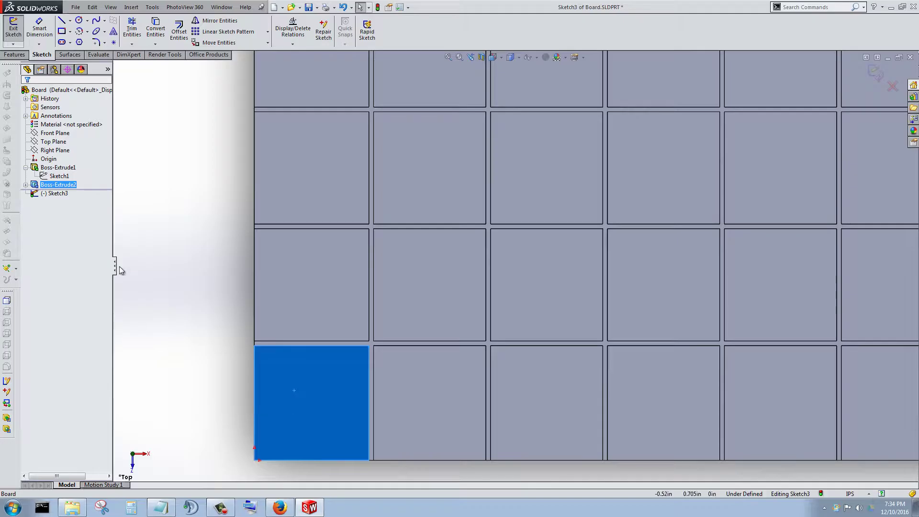
{"action": "key", "text": "z"}
{"action": "key", "text": "shift+z"}
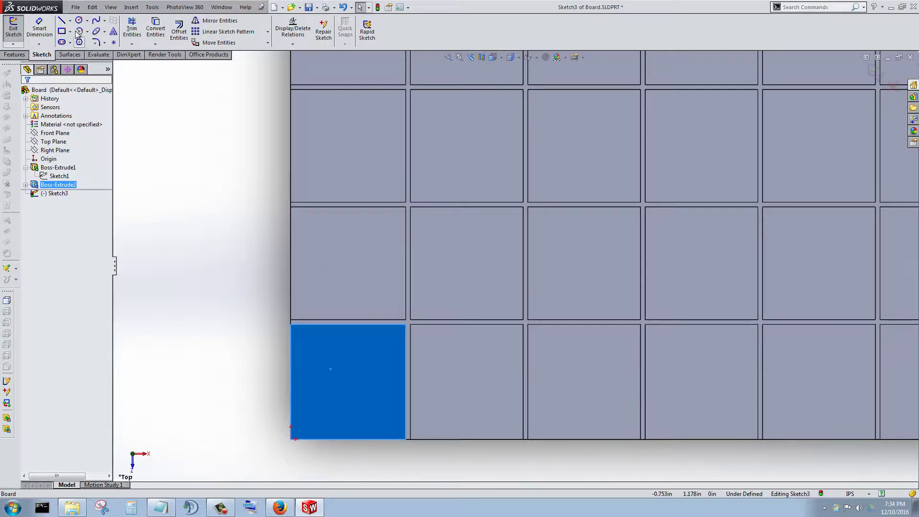
- Draw a horizontal construction line across the tile from its left edge to its right edge
{"action": "left_click", "coordinate": [61, 21]}
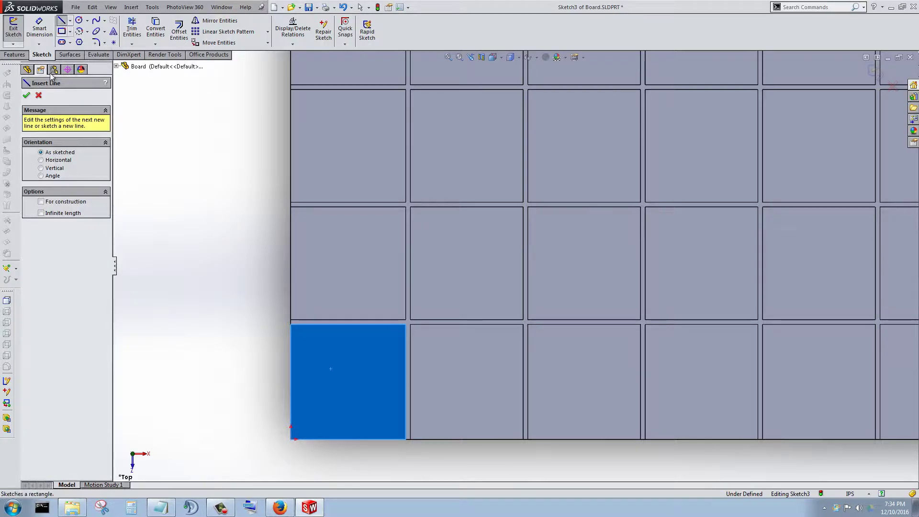
{"action": "left_click", "coordinate": [41, 201]}
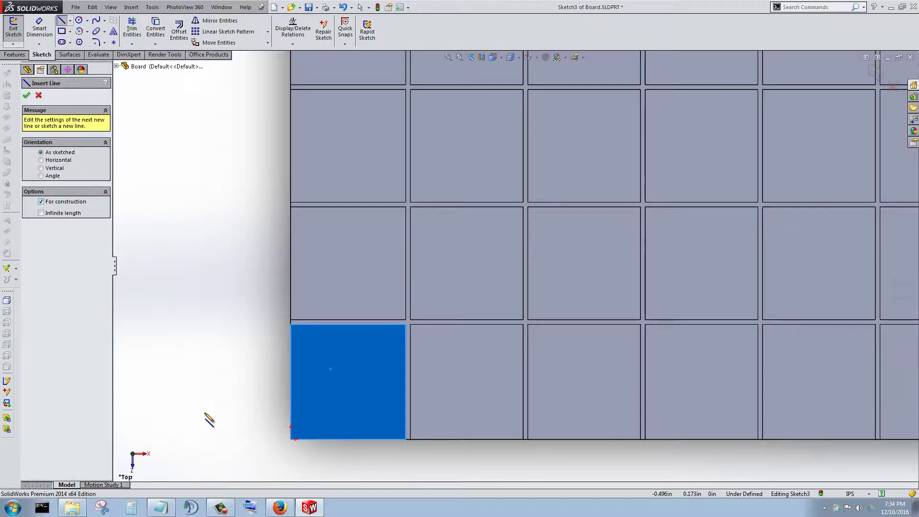
{"action": "left_click", "coordinate": [290, 381]}
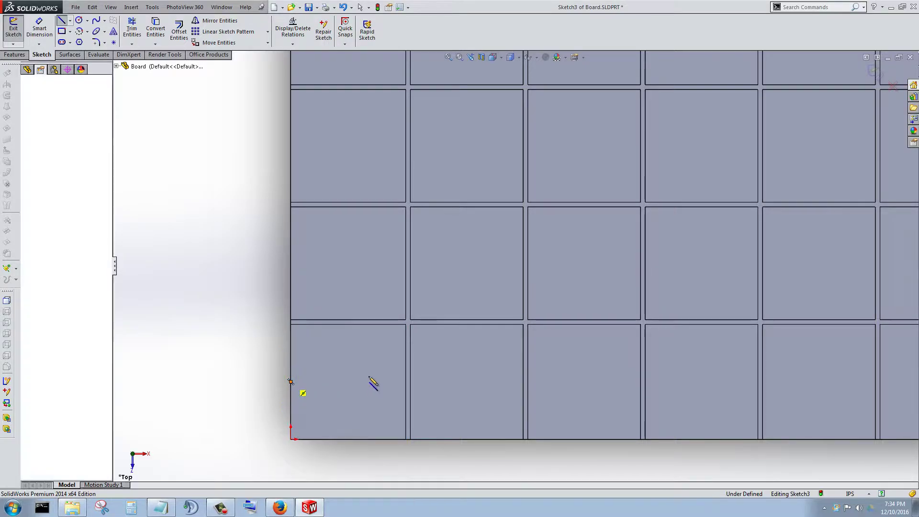
{"action": "left_click", "coordinate": [405, 381]}
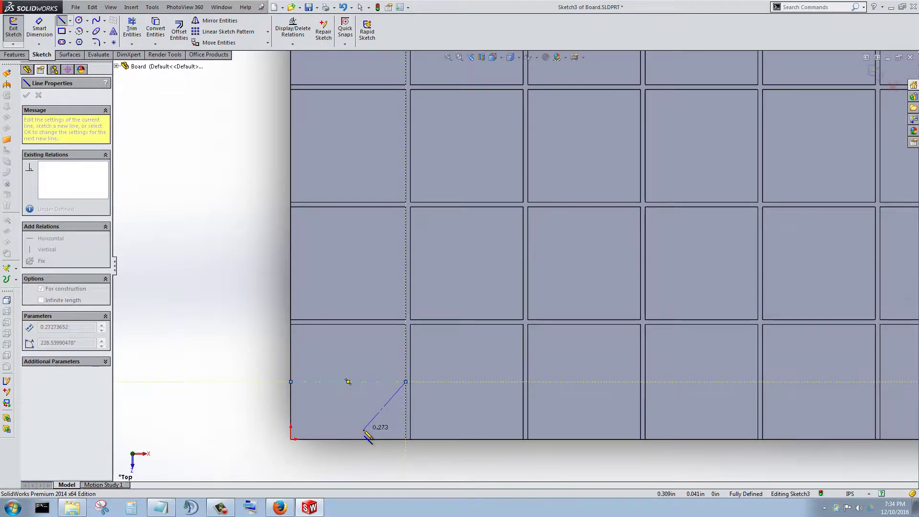
{"action": "key", "text": "Escape"}
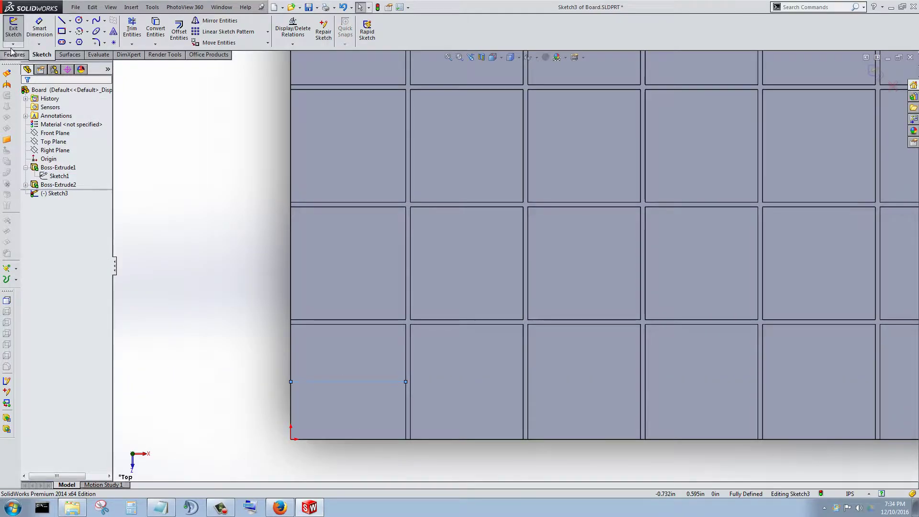
{"action": "left_click", "coordinate": [61, 20]}
{"action": "scroll", "coordinate": [356, 361], "scroll_direction": "down", "scroll_amount": 3}
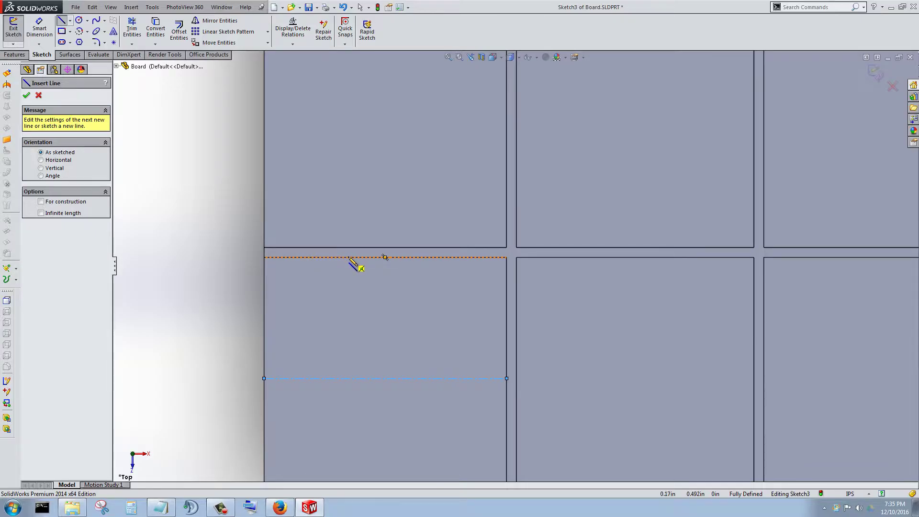
- Draw a vertical line from the tile's top edge midpoint down to its bottom edge
{"action": "left_click", "coordinate": [384, 257]}
{"action": "left_click", "coordinate": [384, 258]}
{"action": "key", "text": "z"}
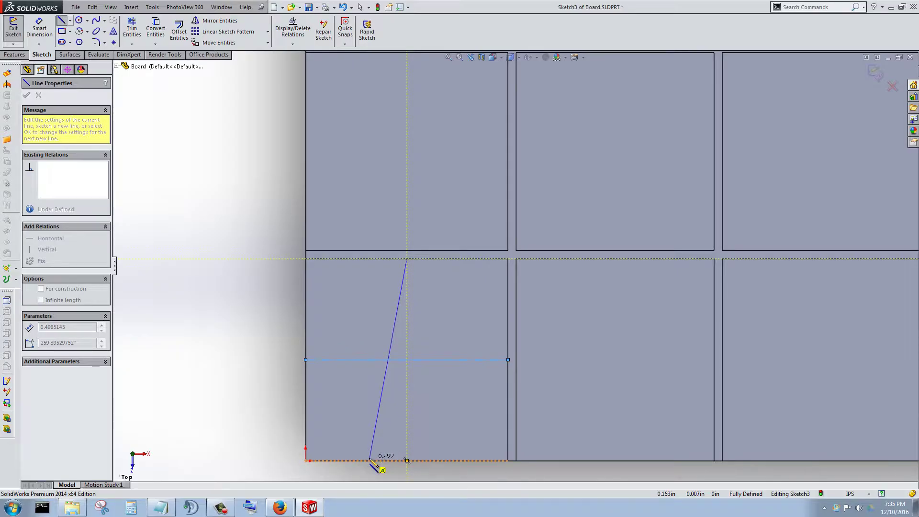
{"action": "left_click", "coordinate": [406, 460]}
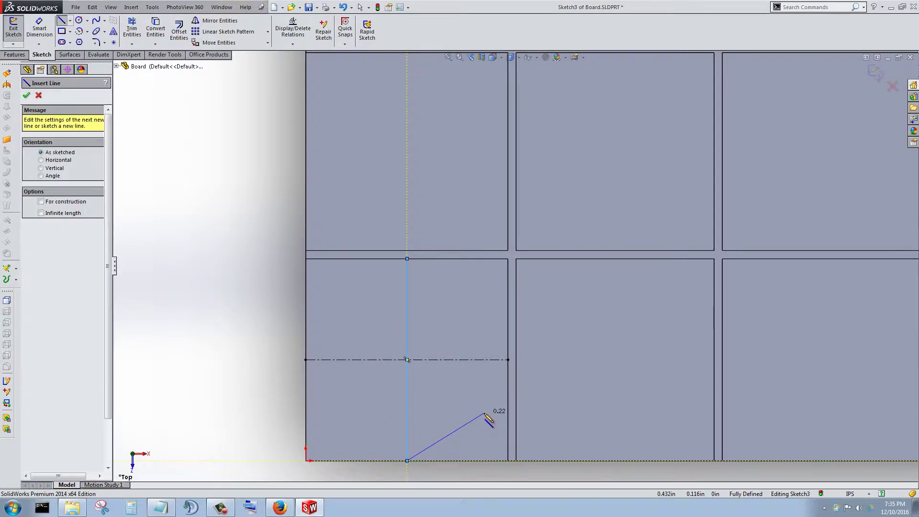
{"action": "key", "text": "Escape"}
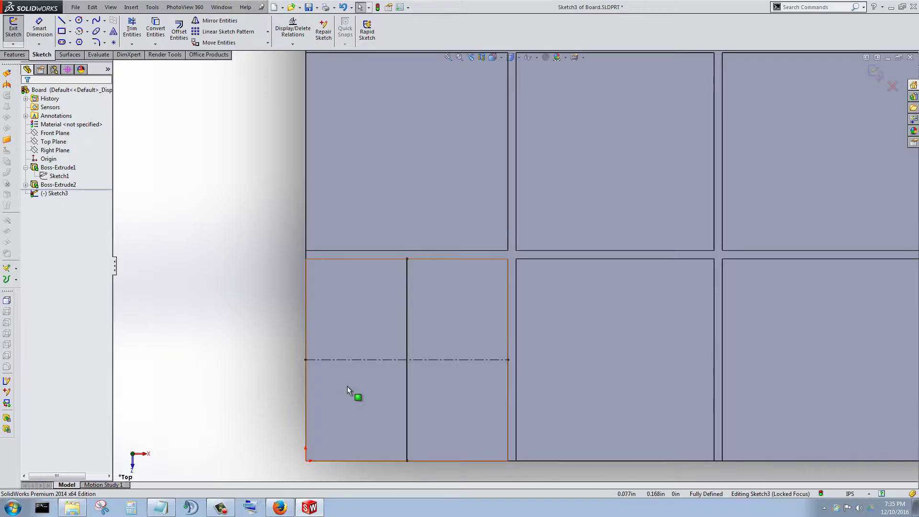
- Convert the vertical line into construction geometry
{"action": "left_click", "coordinate": [359, 383]}
{"action": "left_click", "coordinate": [182, 335]}
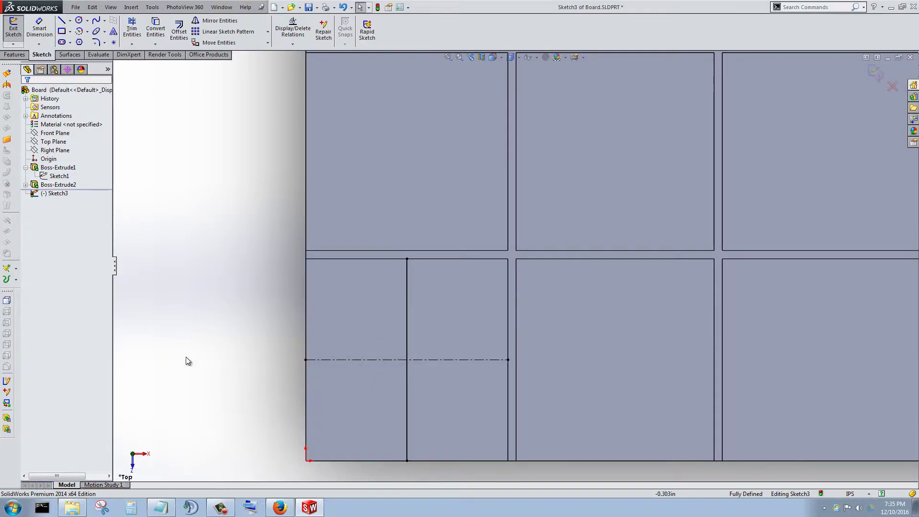
{"action": "left_click", "coordinate": [407, 412]}
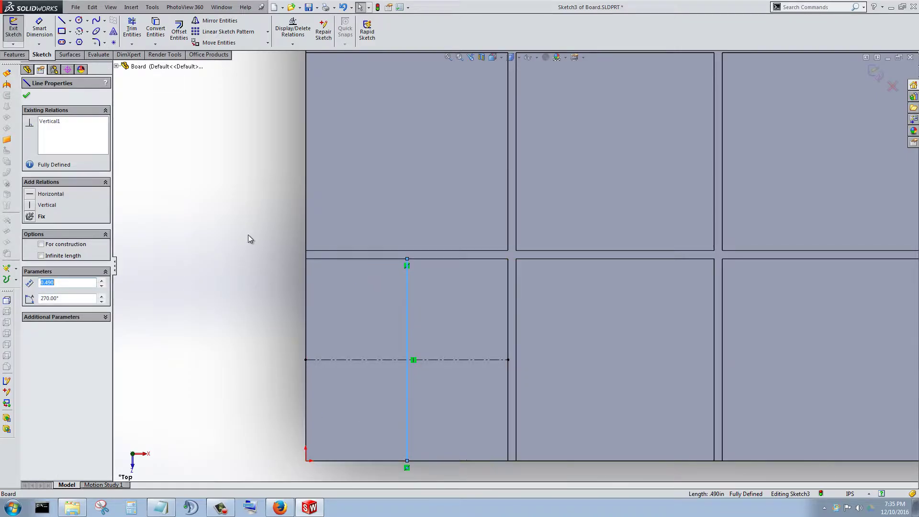
{"action": "left_click", "coordinate": [42, 245]}
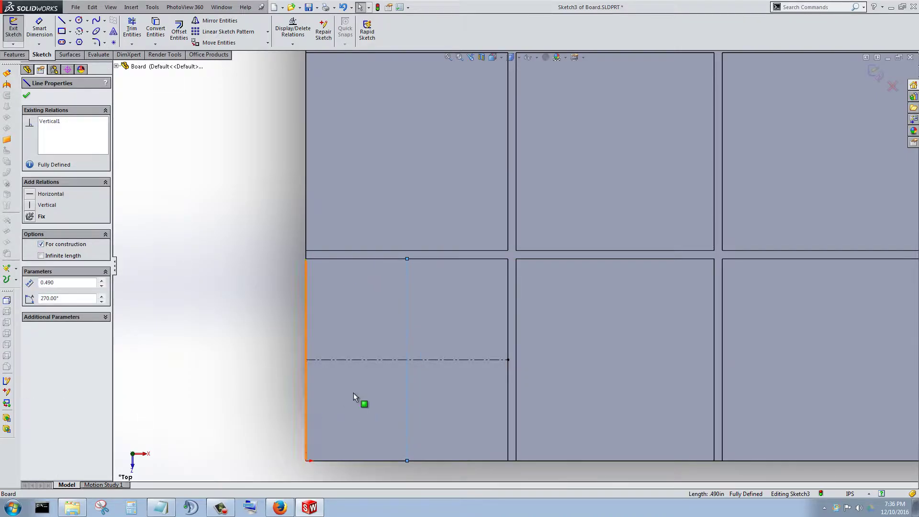
{"action": "left_click", "coordinate": [254, 308]}
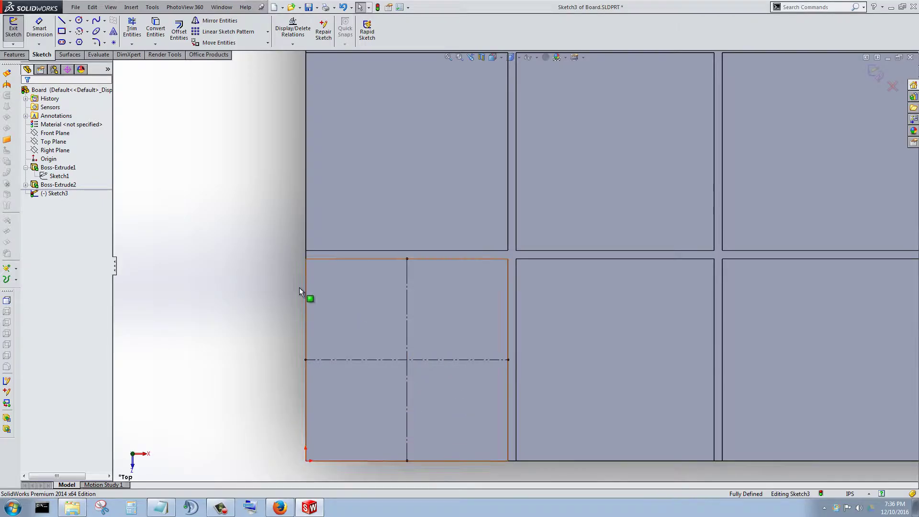
- Draw a circle centred where the two centerlines cross
{"action": "left_click", "coordinate": [79, 20]}
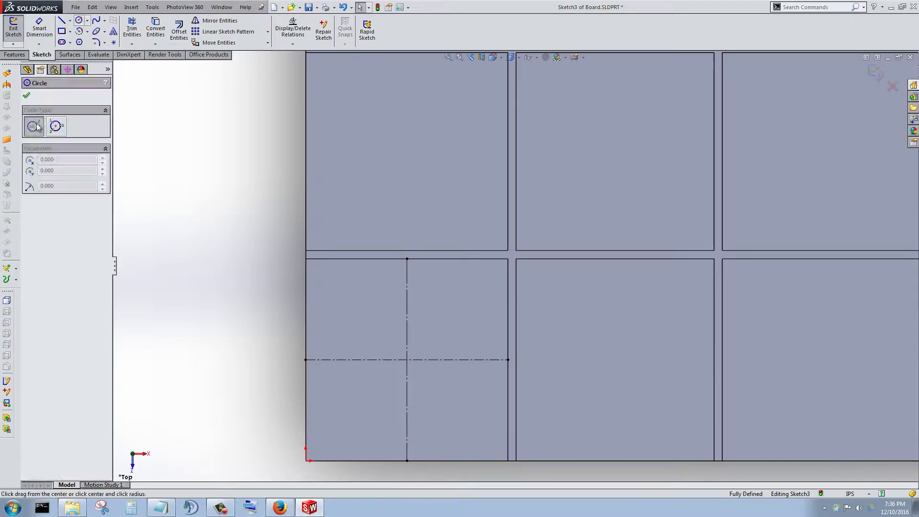
{"action": "left_click", "coordinate": [407, 359]}
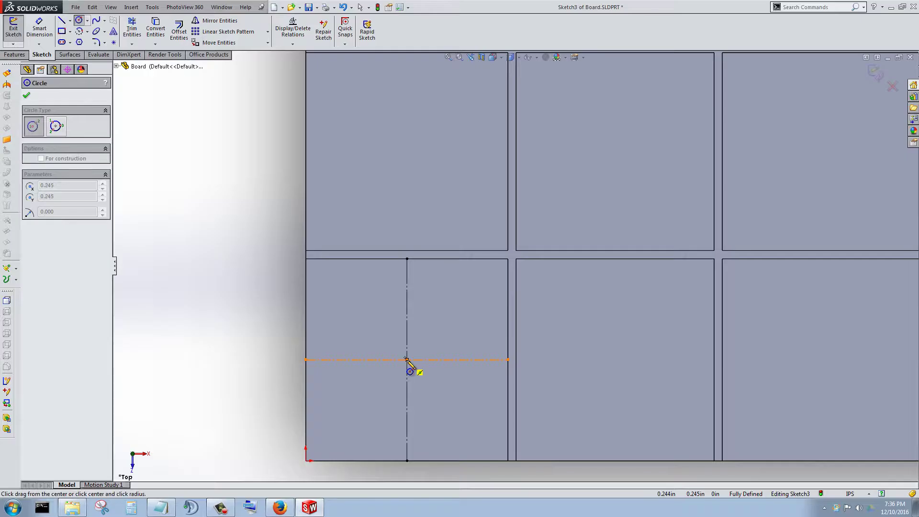
{"action": "left_click", "coordinate": [407, 409]}
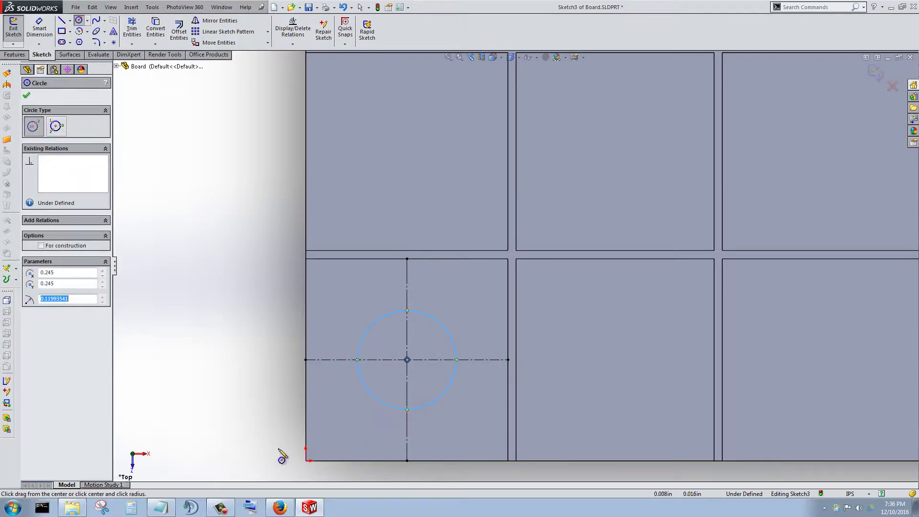
{"action": "left_click", "coordinate": [26, 97]}
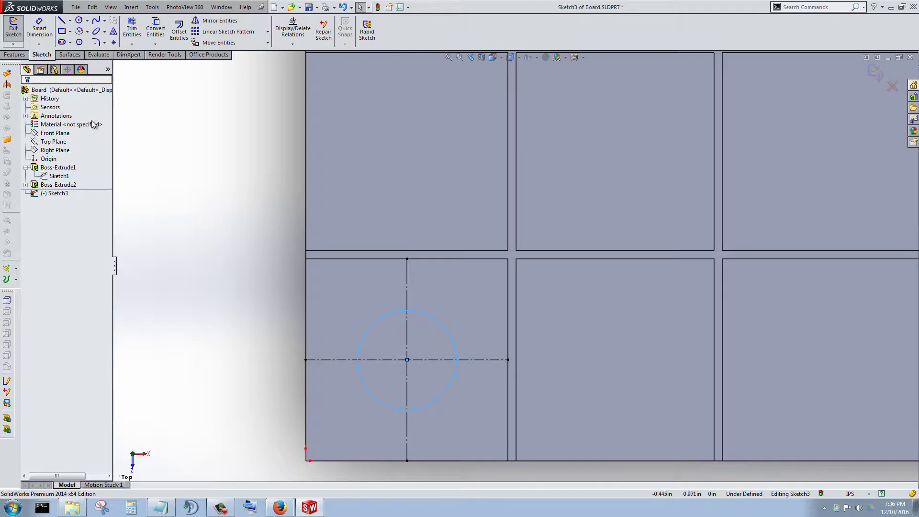
{"action": "left_click", "coordinate": [394, 312]}
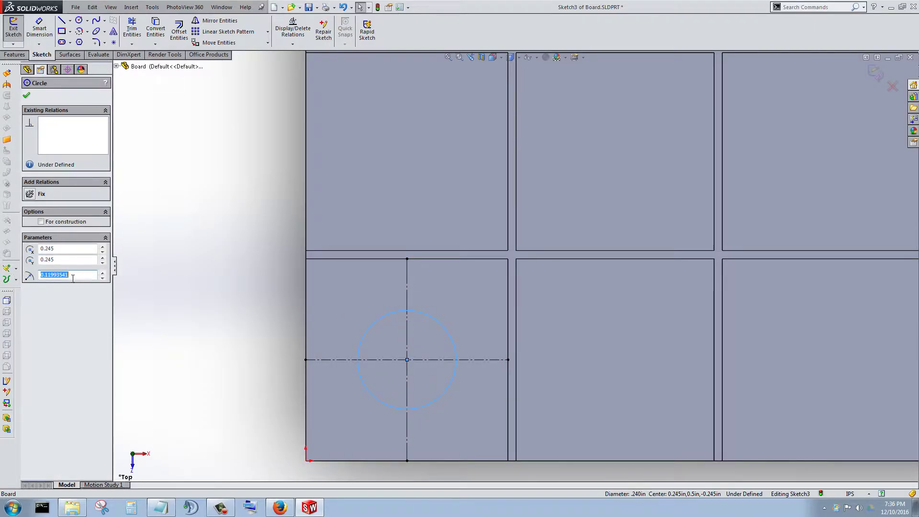
{"action": "left_click", "coordinate": [180, 277]}
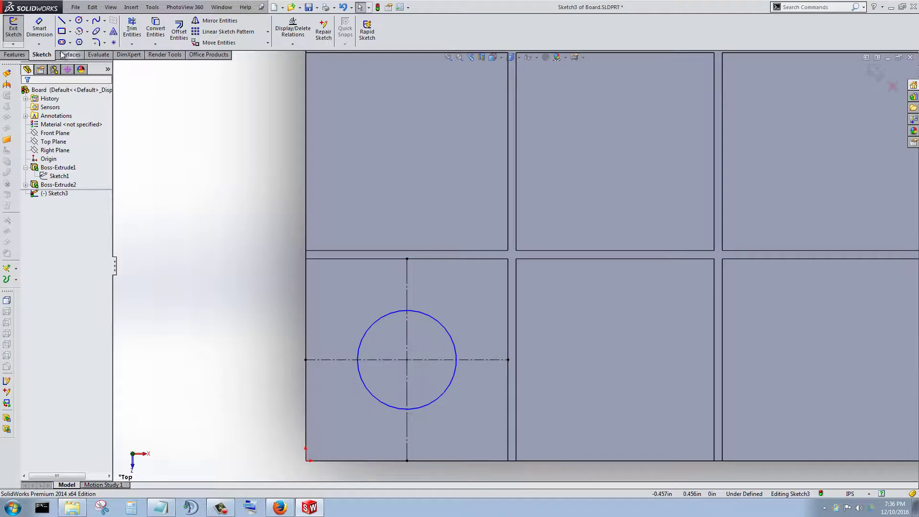
- Dimension the circle's diameter as 0.25 in
{"action": "left_click", "coordinate": [40, 28]}
{"action": "left_click", "coordinate": [372, 328]}
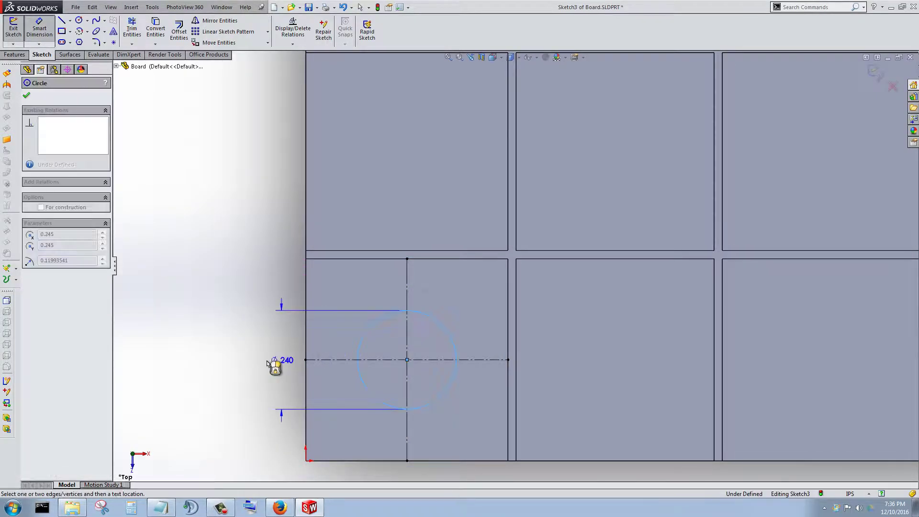
{"action": "left_click", "coordinate": [230, 360]}
{"action": "left_click", "coordinate": [230, 361]}
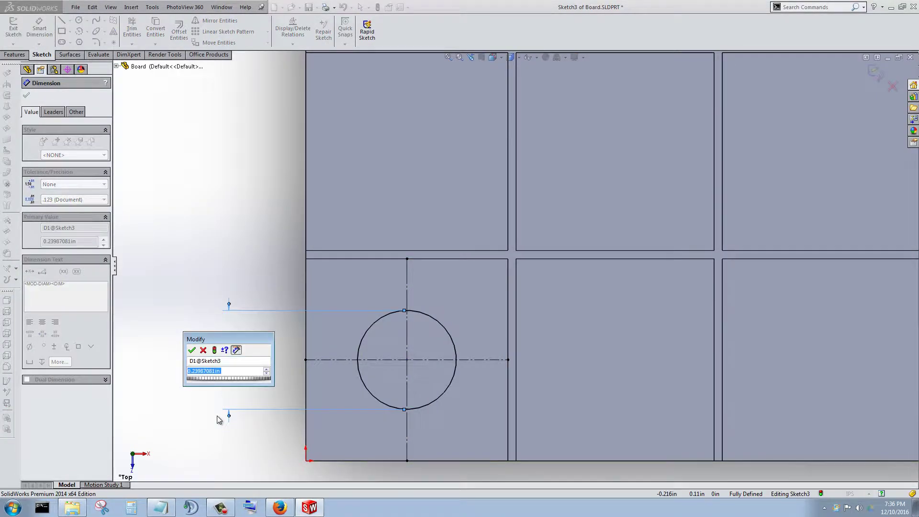
{"action": "type", "text": ".25"}
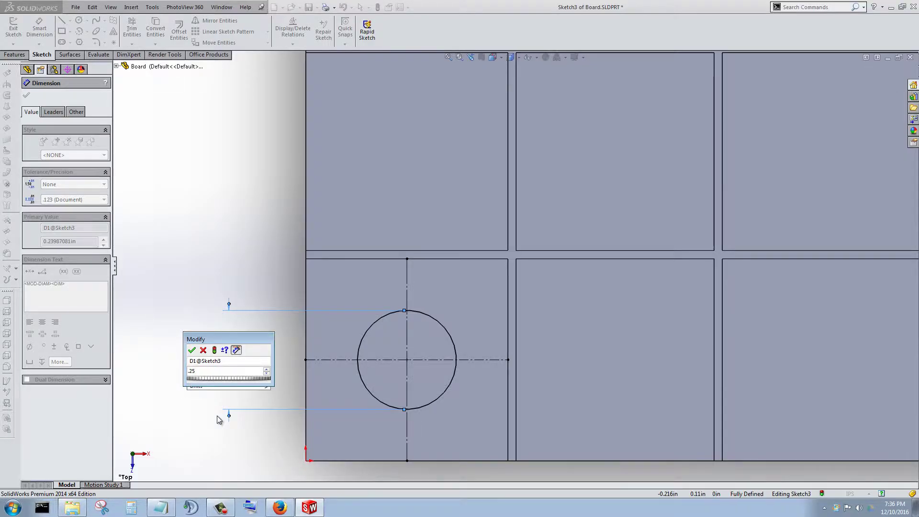
{"action": "key", "text": "Return"}
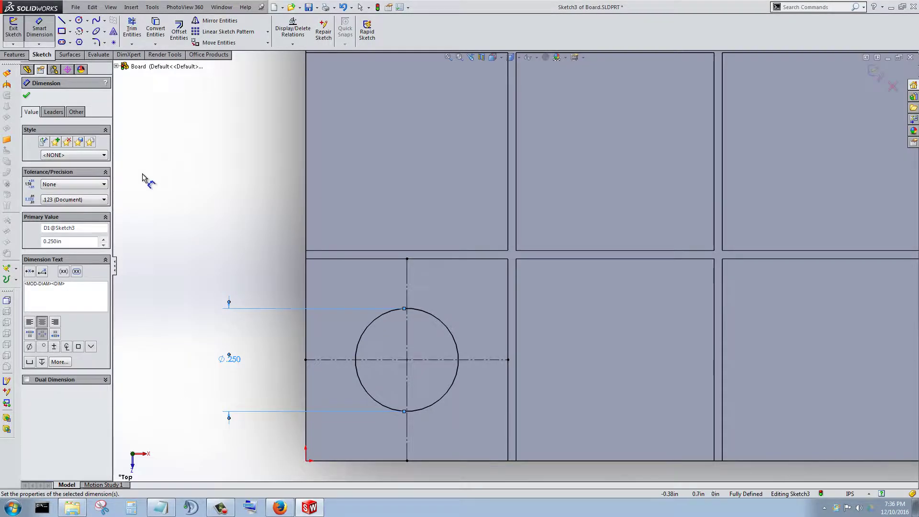
{"action": "left_click", "coordinate": [26, 95]}
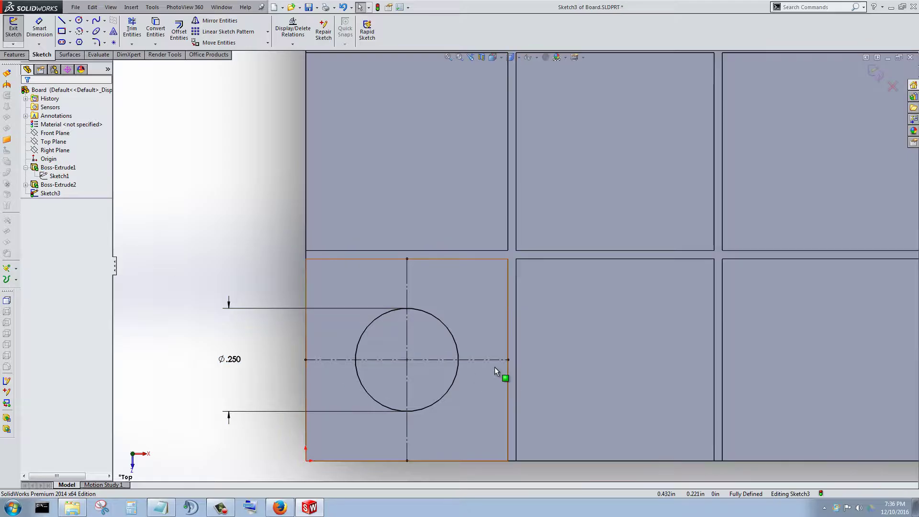
- Zoom in and out around the board to check the fully defined sketch
{"action": "scroll", "coordinate": [495, 366], "scroll_direction": "up", "scroll_amount": 3}
{"action": "scroll", "coordinate": [507, 325], "scroll_direction": "down", "scroll_amount": 4}
{"action": "scroll", "coordinate": [481, 303], "scroll_direction": "up", "scroll_amount": 3}
{"action": "scroll", "coordinate": [460, 301], "scroll_direction": "up", "scroll_amount": 5}
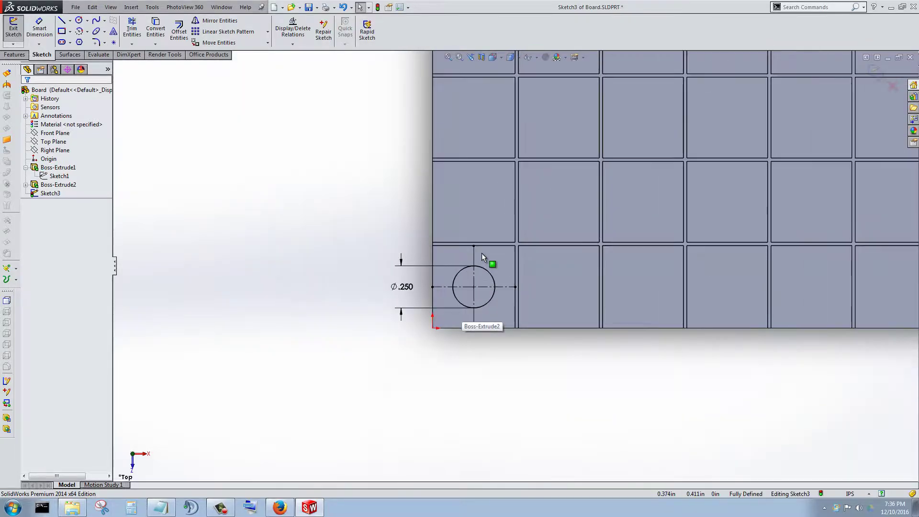
{"action": "scroll", "coordinate": [535, 127], "scroll_direction": "down", "scroll_amount": 4}
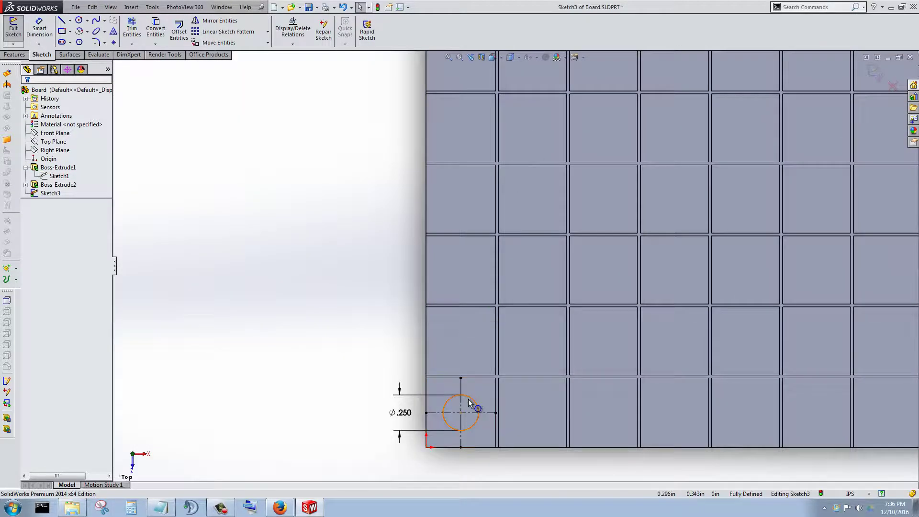
{"action": "scroll", "coordinate": [531, 368], "scroll_direction": "up", "scroll_amount": 3}
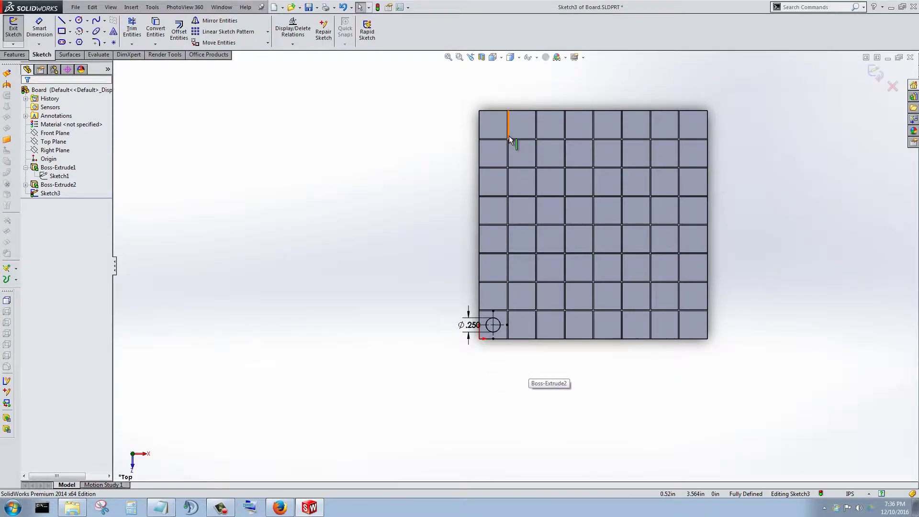
{"action": "scroll", "coordinate": [511, 143], "scroll_direction": "down", "scroll_amount": 4}
{"action": "scroll", "coordinate": [508, 229], "scroll_direction": "up", "scroll_amount": 4}
{"action": "scroll", "coordinate": [529, 297], "scroll_direction": "down", "scroll_amount": 3}
{"action": "scroll", "coordinate": [541, 414], "scroll_direction": "down", "scroll_amount": 3}
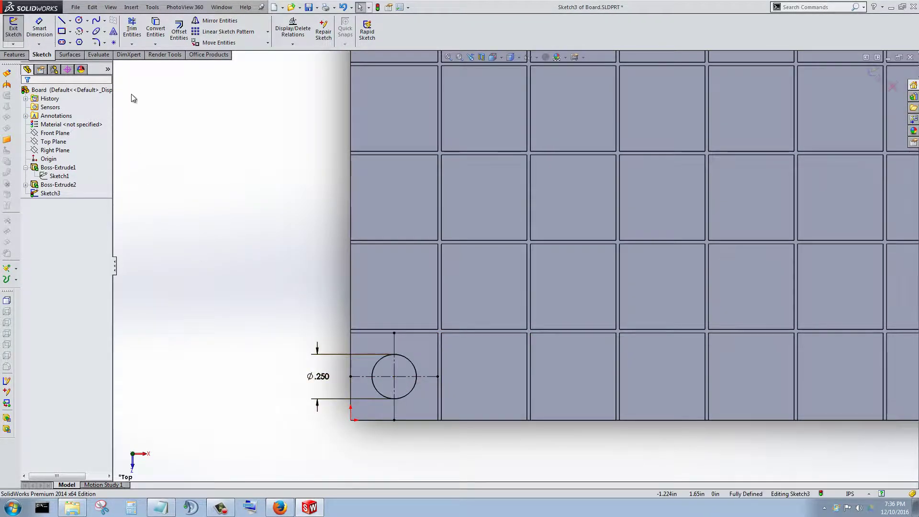
- Start a Linear Sketch Pattern of the corner circle with 0.5in spacing and 8 instances horizontally
{"action": "left_click", "coordinate": [256, 32]}
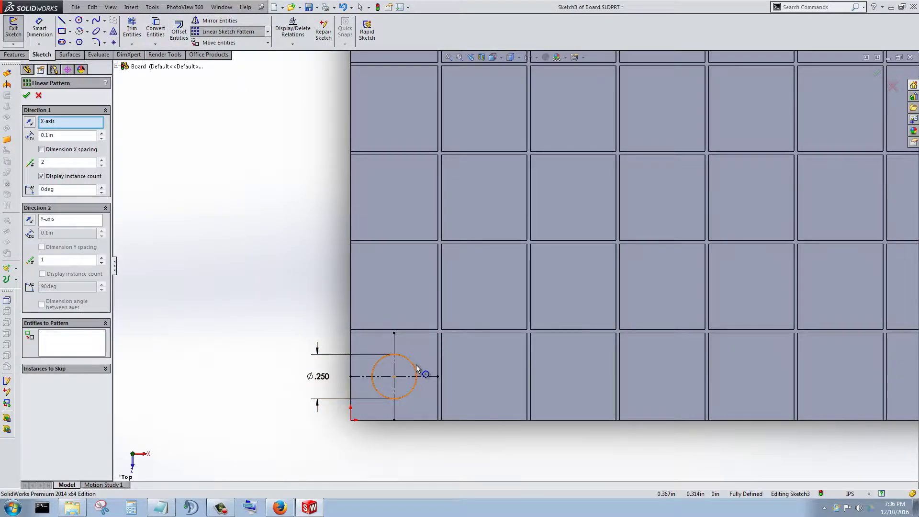
{"action": "left_click", "coordinate": [72, 337]}
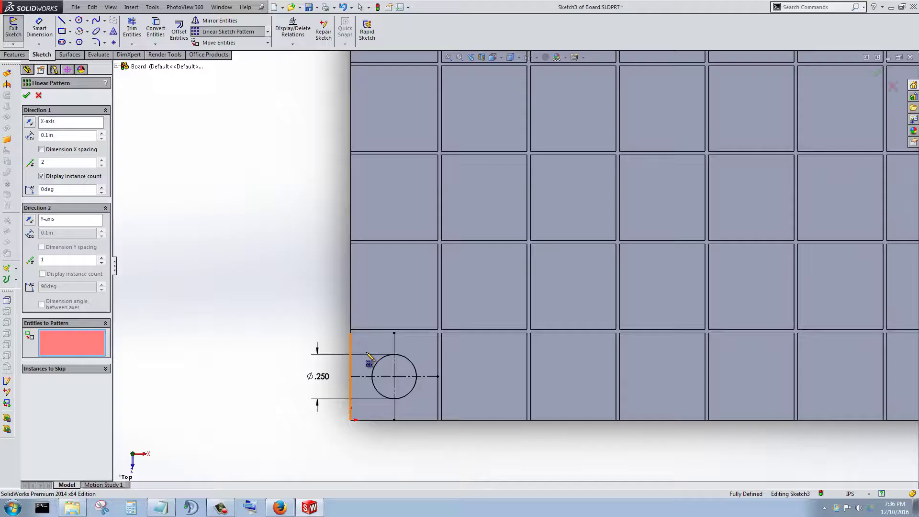
{"action": "left_click", "coordinate": [409, 362]}
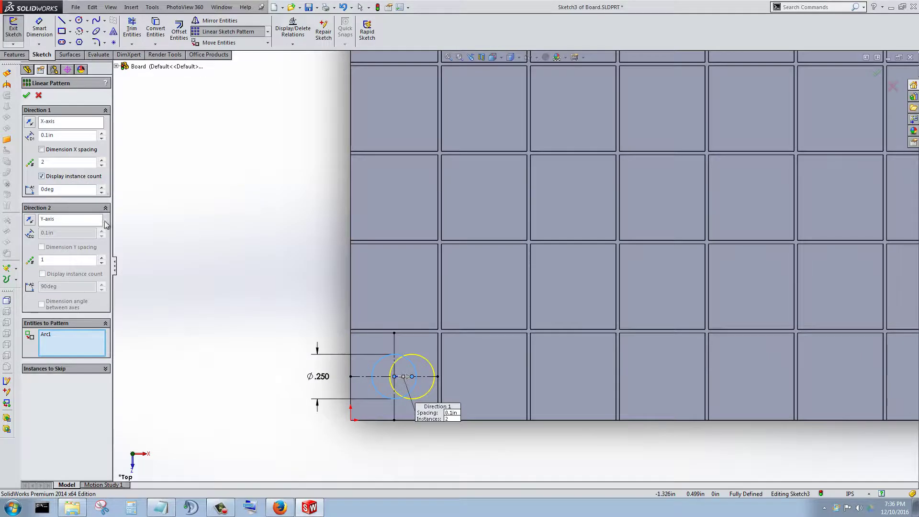
{"action": "left_click", "coordinate": [102, 133]}
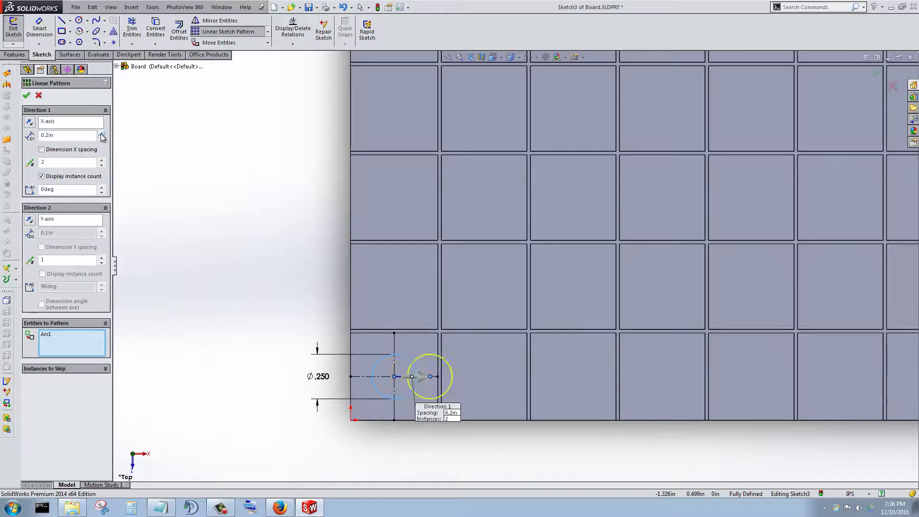
{"action": "left_click", "coordinate": [101, 134]}
{"action": "left_click", "coordinate": [101, 134]}
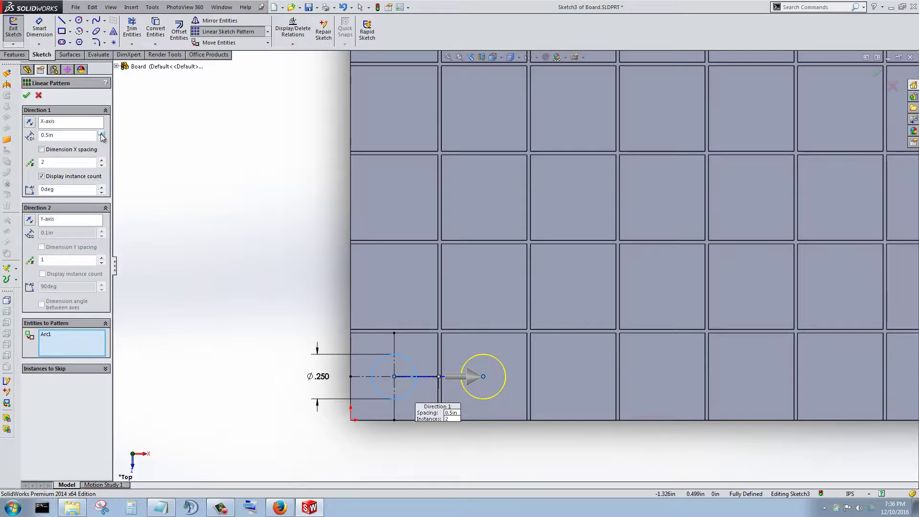
{"action": "left_click", "coordinate": [102, 160]}
{"action": "left_click", "coordinate": [102, 160]}
{"action": "left_click", "coordinate": [102, 160]}
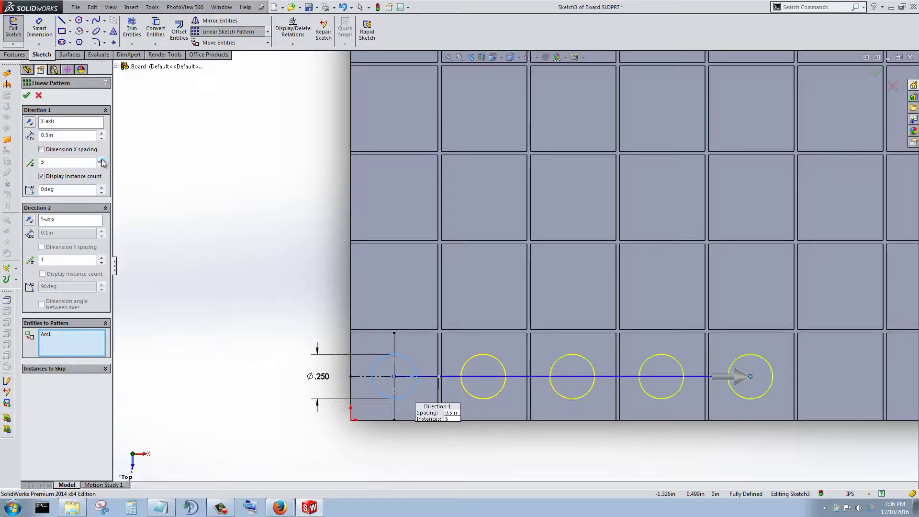
{"action": "left_click", "coordinate": [102, 159]}
{"action": "left_click", "coordinate": [102, 160]}
{"action": "left_click", "coordinate": [102, 160]}
- Set Direction 2 to 8 instances at 0.5in spacing and accept the 8x8 pattern
{"action": "scroll", "coordinate": [389, 294], "scroll_direction": "down", "scroll_amount": 2}
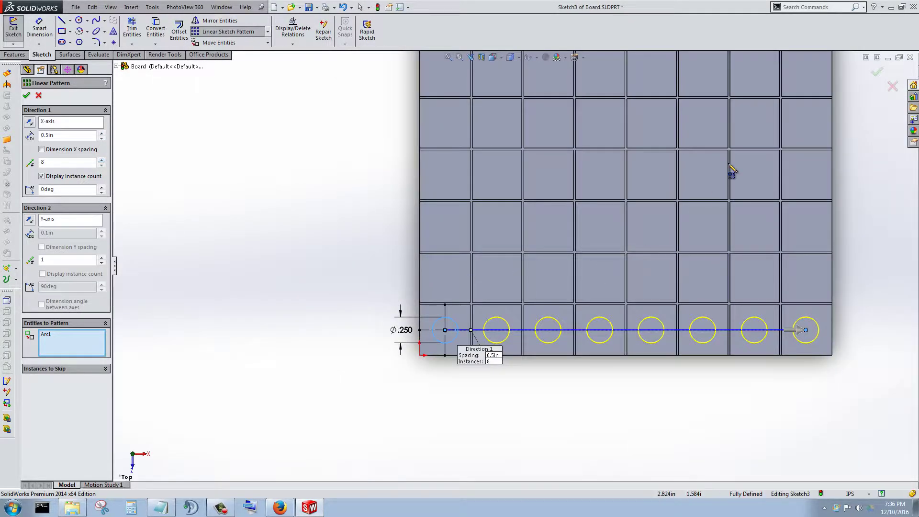
{"action": "scroll", "coordinate": [728, 173], "scroll_direction": "up", "scroll_amount": 1}
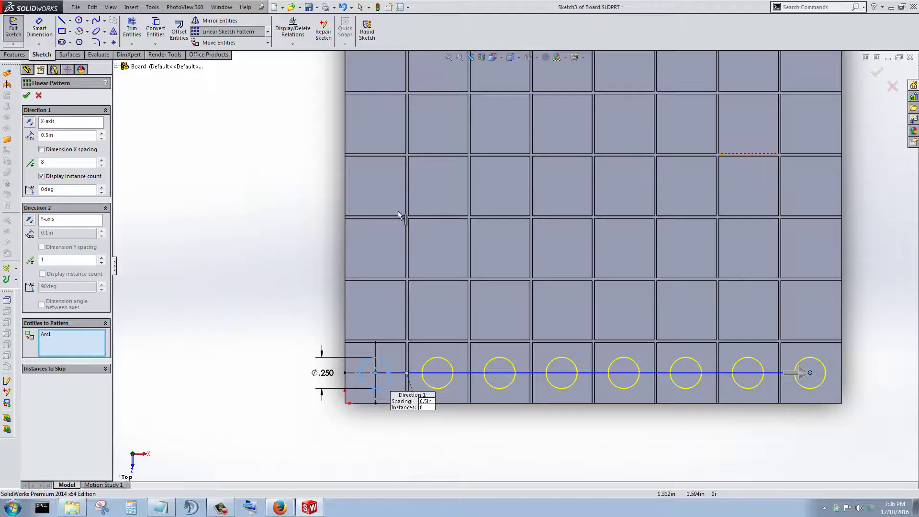
{"action": "left_click", "coordinate": [102, 259]}
{"action": "left_click", "coordinate": [102, 258]}
{"action": "left_click", "coordinate": [102, 259]}
{"action": "left_click", "coordinate": [102, 259]}
{"action": "left_click", "coordinate": [102, 259]}
{"action": "left_click", "coordinate": [102, 259]}
{"action": "left_click", "coordinate": [102, 259]}
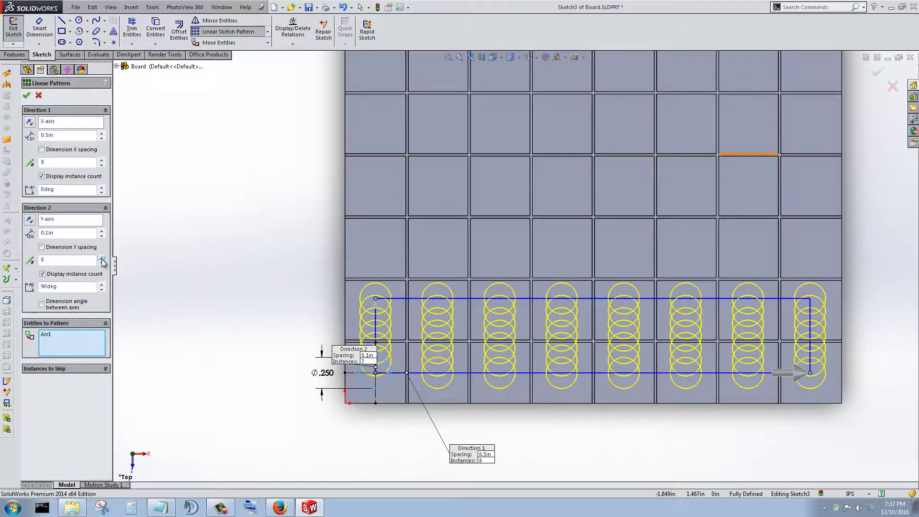
{"action": "left_click", "coordinate": [101, 230]}
{"action": "left_click", "coordinate": [101, 230]}
{"action": "left_click", "coordinate": [101, 230]}
{"action": "scroll", "coordinate": [516, 271], "scroll_direction": "down", "scroll_amount": 1}
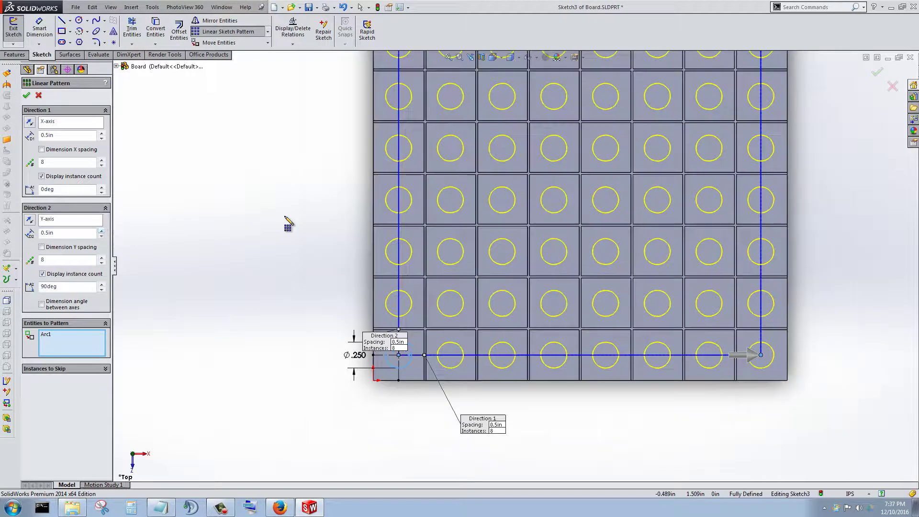
{"action": "scroll", "coordinate": [373, 168], "scroll_direction": "down", "scroll_amount": 1}
{"action": "scroll", "coordinate": [455, 119], "scroll_direction": "down", "scroll_amount": 1}
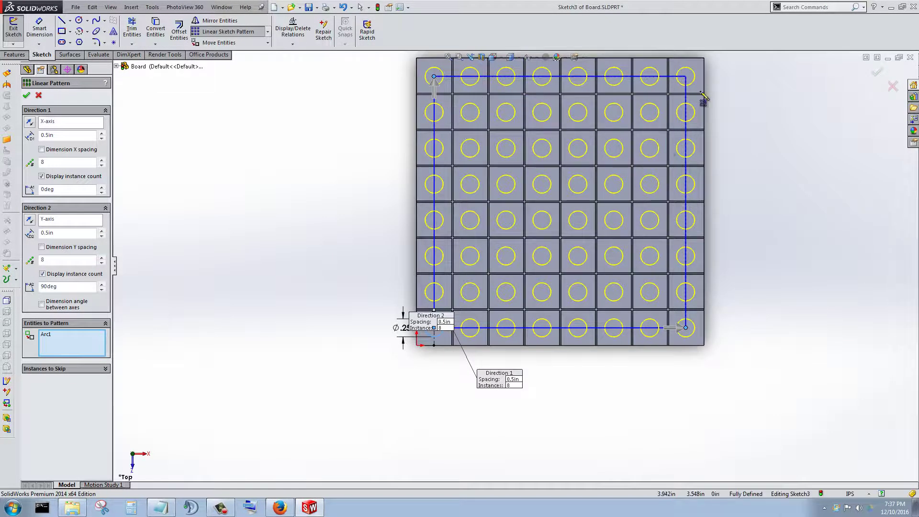
{"action": "scroll", "coordinate": [500, 98], "scroll_direction": "up", "scroll_amount": 1}
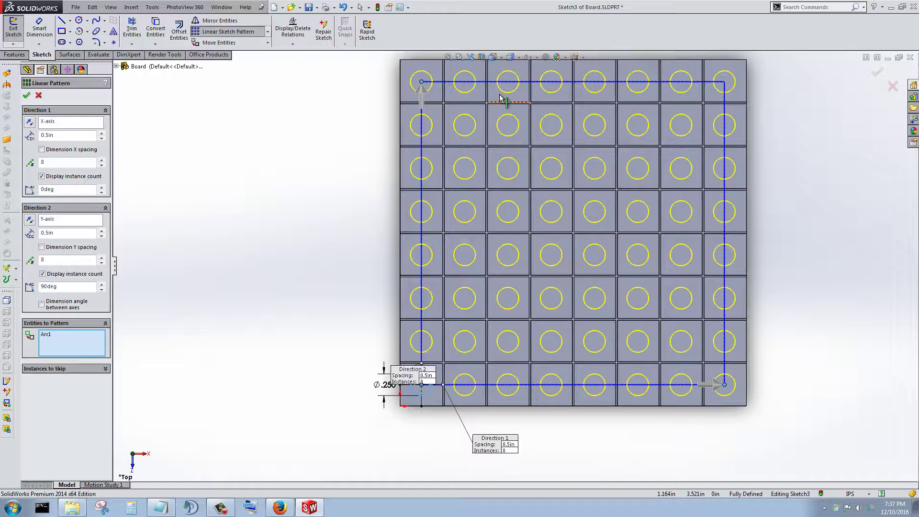
{"action": "left_click", "coordinate": [27, 96]}
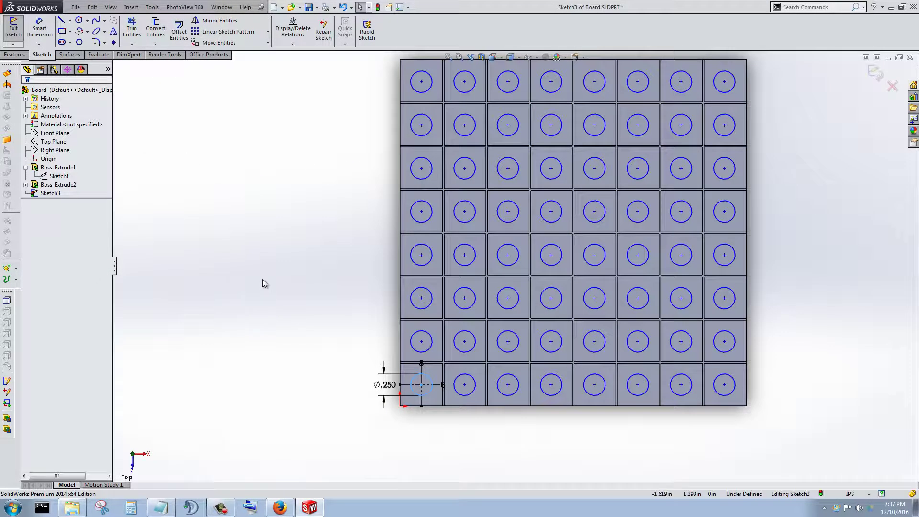
- Exit the hole sketch, select Sketch3 in the FeatureManager tree, and show the Features commands
{"action": "middle_click_drag", "start_coordinate": [353, 240], "coordinate": [330, 103]}
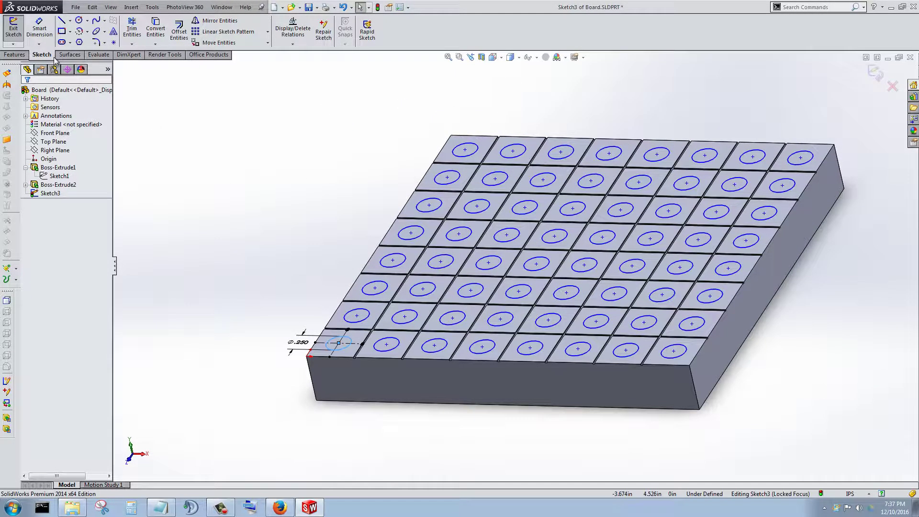
{"action": "left_click", "coordinate": [14, 27]}
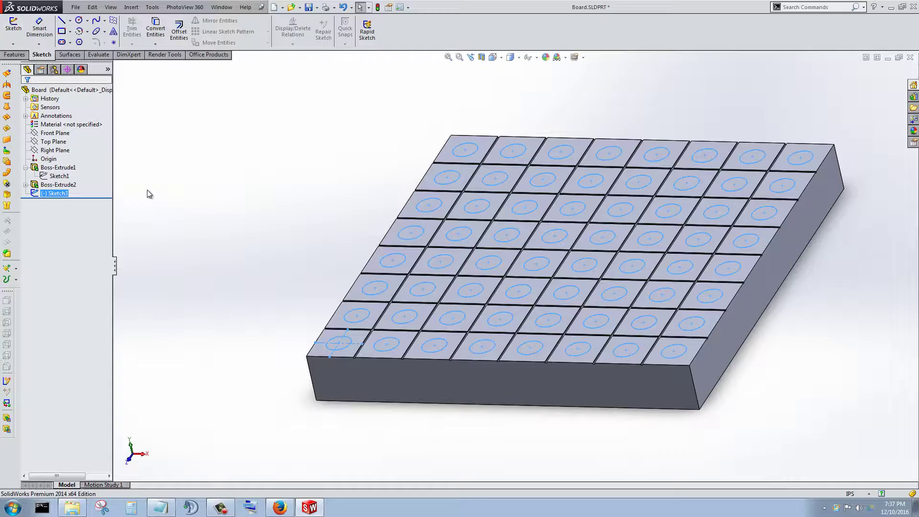
{"action": "left_click", "coordinate": [55, 237]}
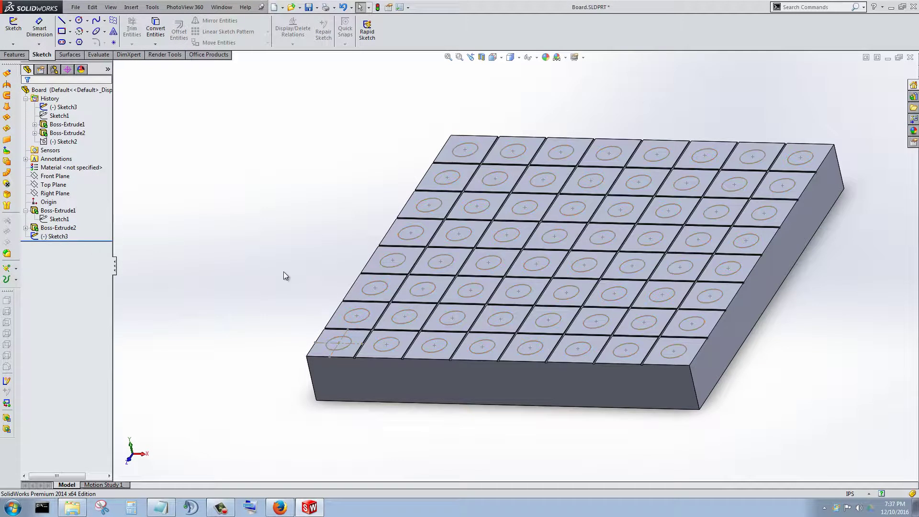
{"action": "middle_click_drag", "start_coordinate": [244, 199], "coordinate": [400, 277]}
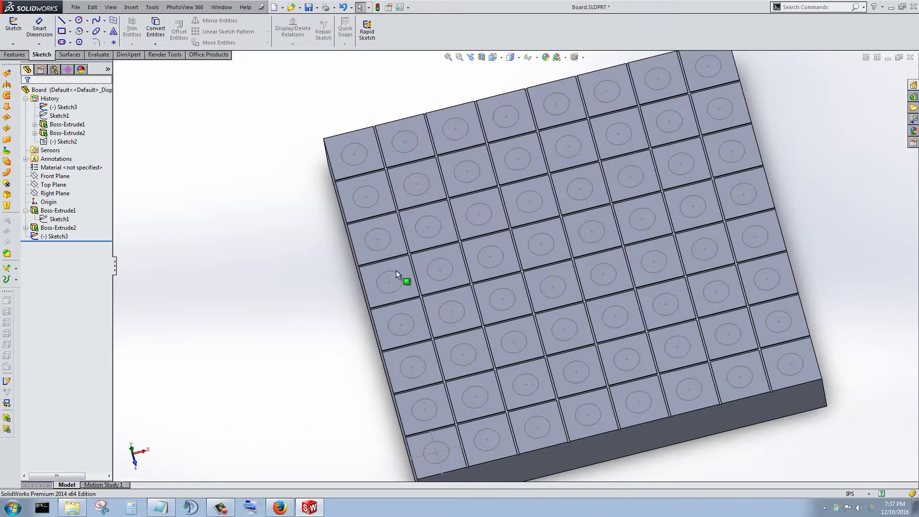
{"action": "middle_click_drag", "start_coordinate": [302, 300], "coordinate": [340, 245]}
{"action": "scroll", "coordinate": [624, 296], "scroll_direction": "down", "scroll_amount": 2}
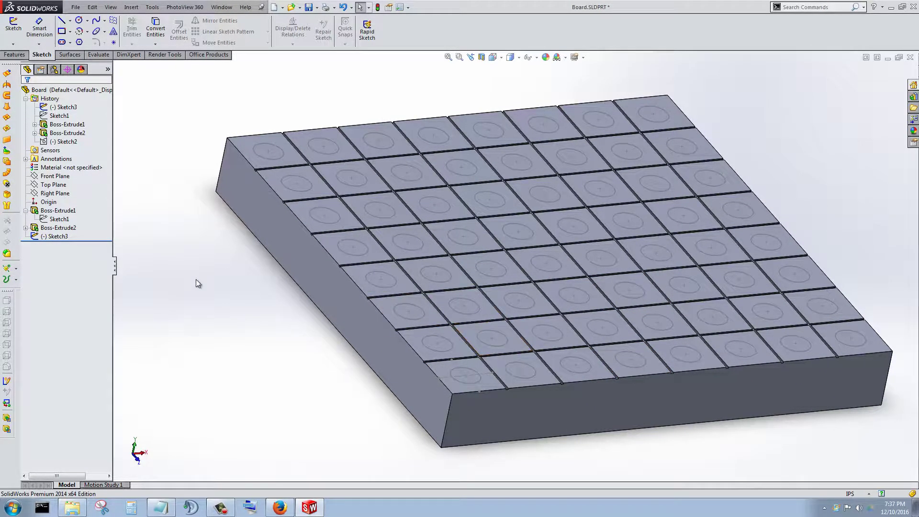
{"action": "left_click", "coordinate": [53, 236]}
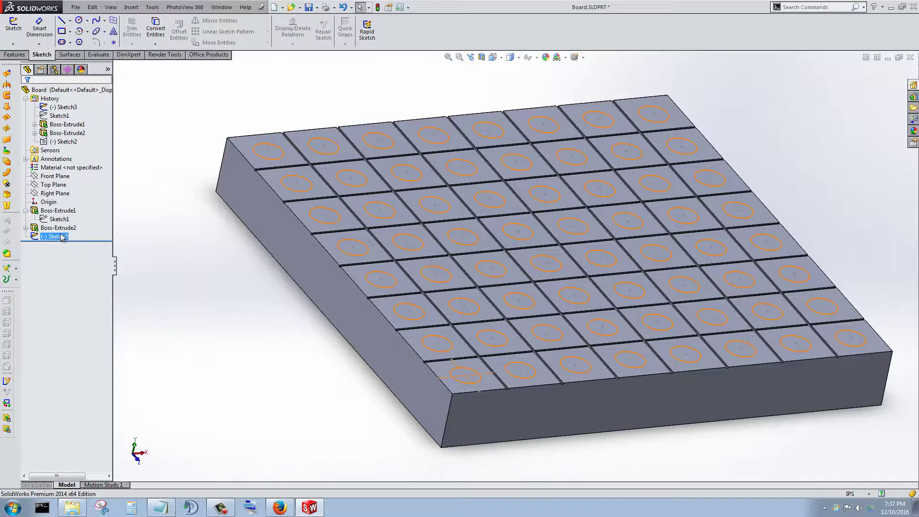
{"action": "left_click", "coordinate": [56, 238]}
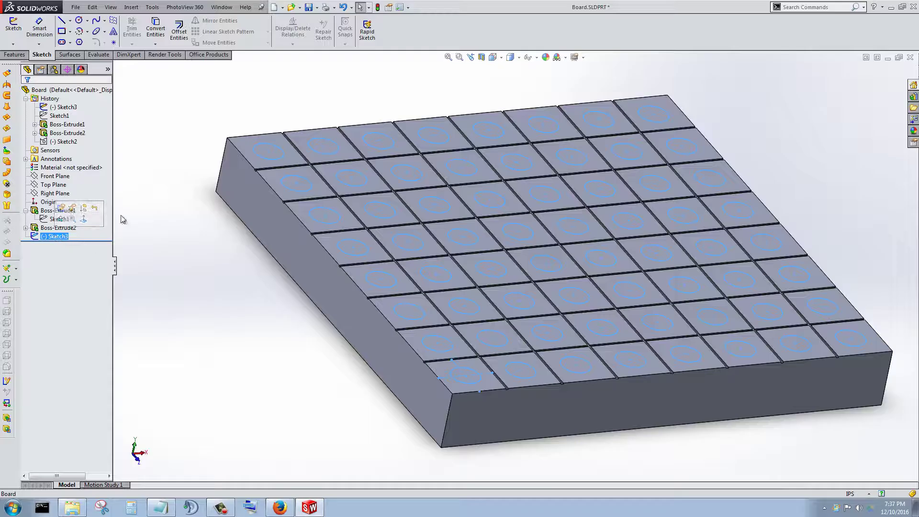
{"action": "left_click", "coordinate": [5, 57]}
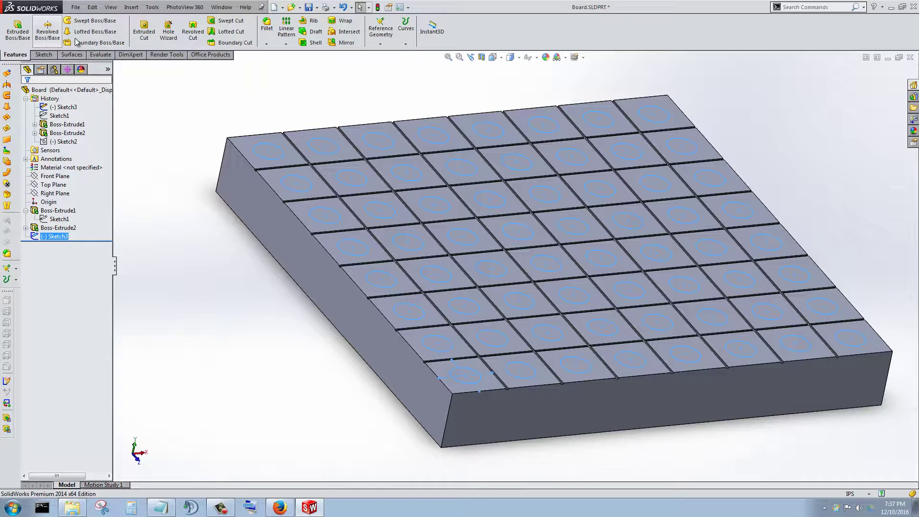
- Cut-extrude Sketch3's circles Blind 0.25 in deep, one hole per tile
{"action": "left_click", "coordinate": [145, 34]}
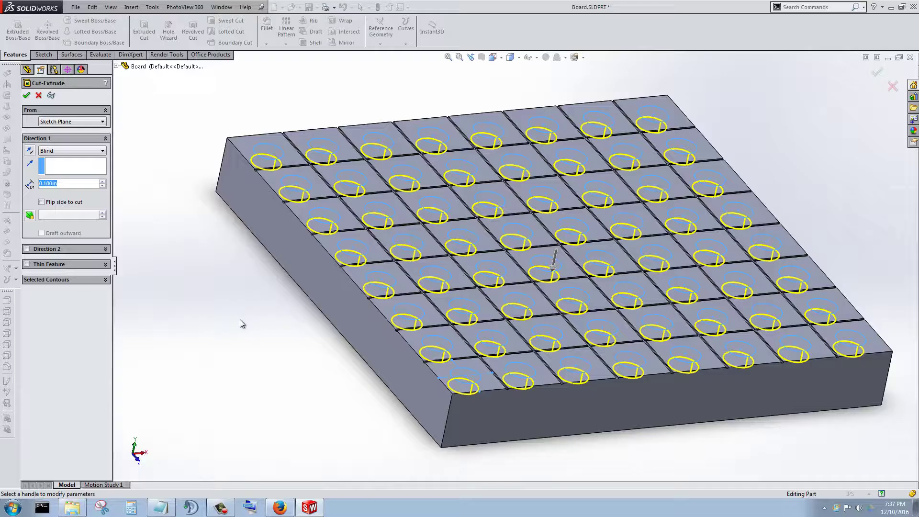
{"action": "type", "text": ".25"}
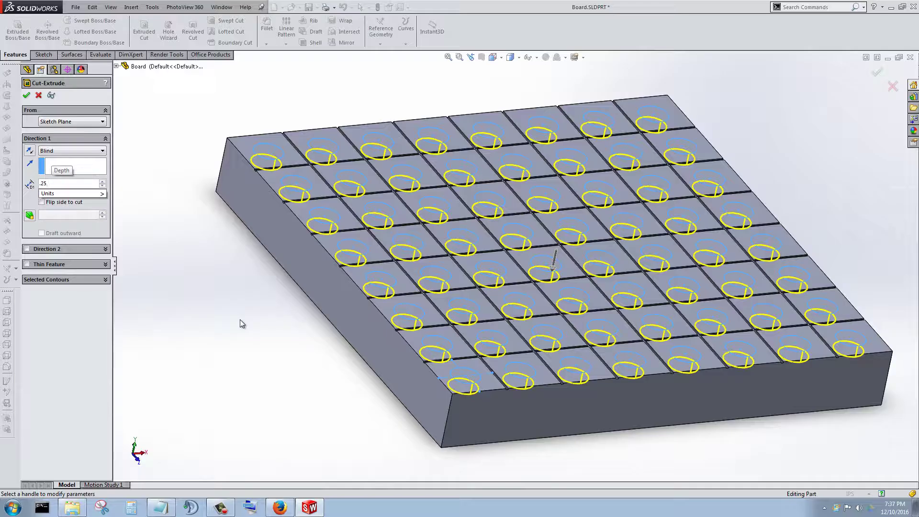
{"action": "key", "text": "Return"}
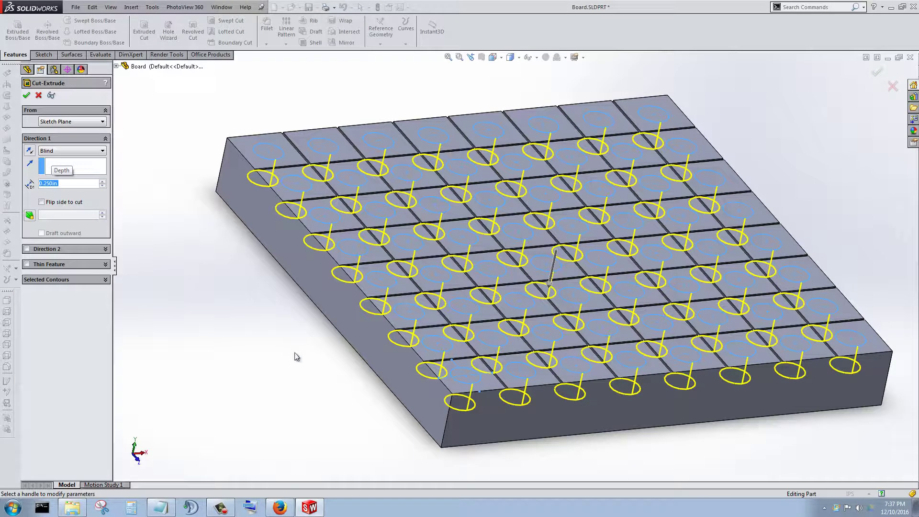
{"action": "middle_click_drag", "start_coordinate": [338, 384], "coordinate": [497, 208]}
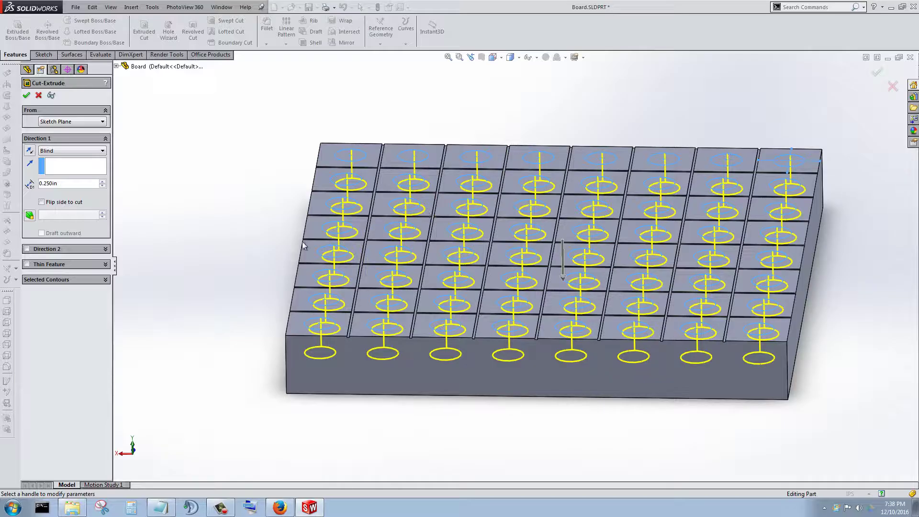
{"action": "mouse_move", "coordinate": [181, 249]}
{"action": "middle_mouse_down"}
{"action": "mouse_move", "coordinate": [211, 258]}
{"action": "mouse_move", "coordinate": [180, 258]}
{"action": "middle_mouse_up"}
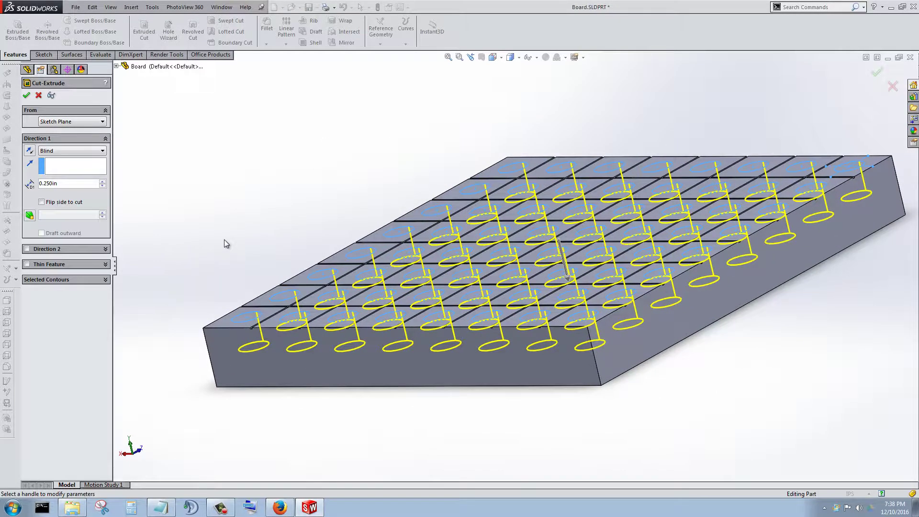
{"action": "middle_click_drag", "start_coordinate": [248, 218], "coordinate": [399, 275]}
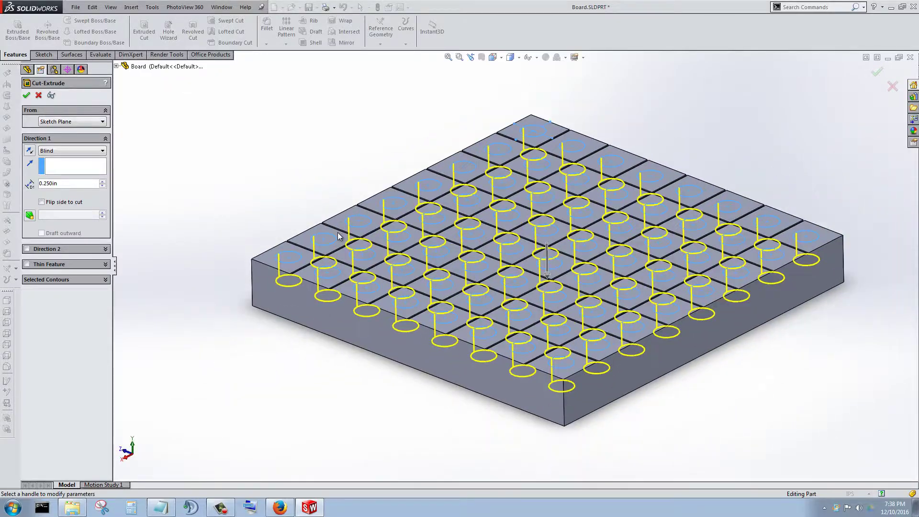
{"action": "left_click", "coordinate": [83, 279]}
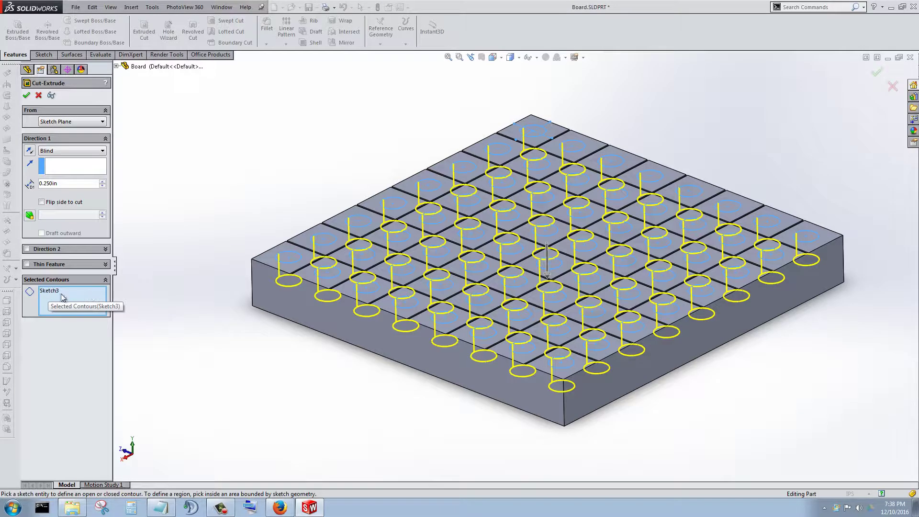
{"action": "left_click", "coordinate": [27, 95]}
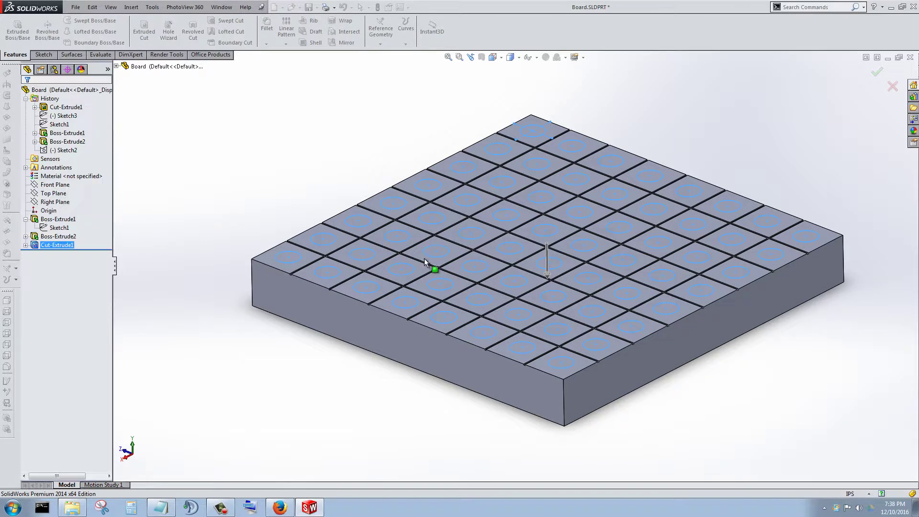
{"action": "middle_click_drag", "start_coordinate": [562, 282], "coordinate": [515, 365]}
{"action": "scroll", "coordinate": [515, 365], "scroll_direction": "down", "scroll_amount": 8}
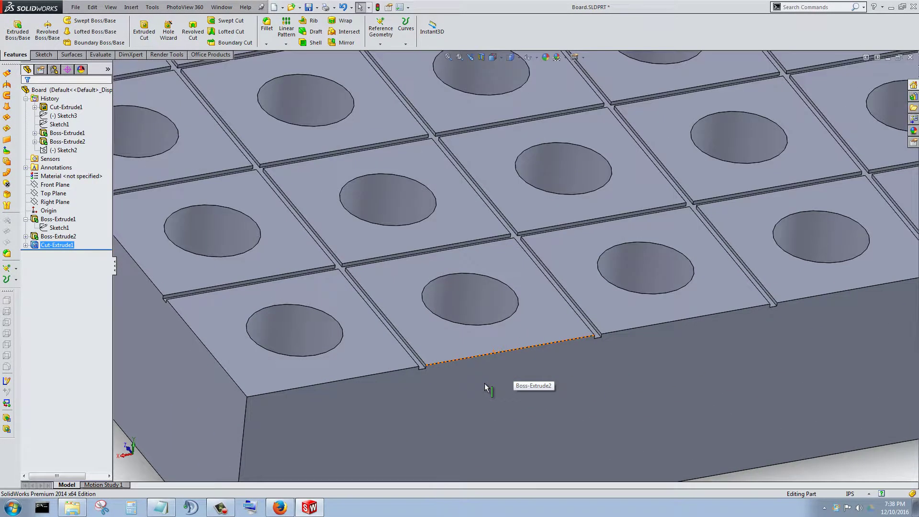
{"action": "scroll", "coordinate": [334, 342], "scroll_direction": "up", "scroll_amount": 10}
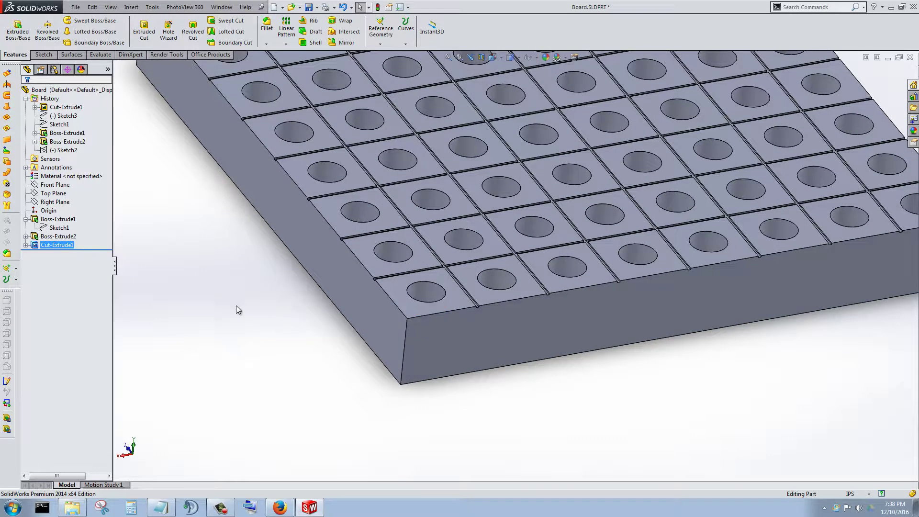
{"action": "scroll", "coordinate": [227, 308], "scroll_direction": "up", "scroll_amount": 3}
{"action": "scroll", "coordinate": [485, 184], "scroll_direction": "down", "scroll_amount": 3}
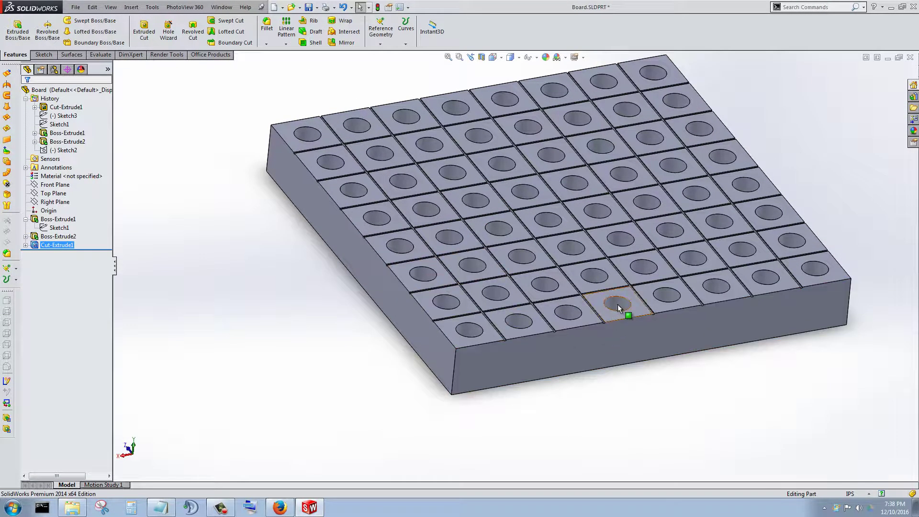
{"action": "scroll", "coordinate": [617, 303], "scroll_direction": "down", "scroll_amount": 6}
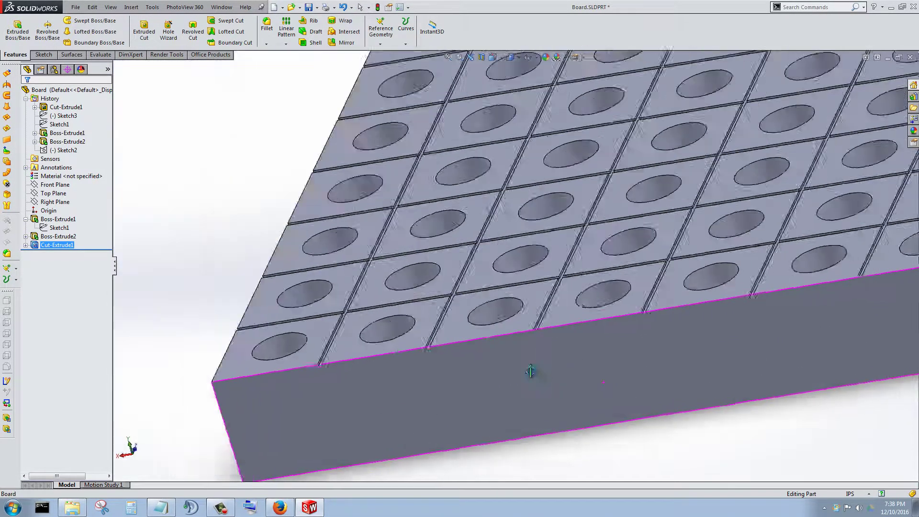
{"action": "middle_click_drag", "start_coordinate": [533, 371], "coordinate": [626, 313]}
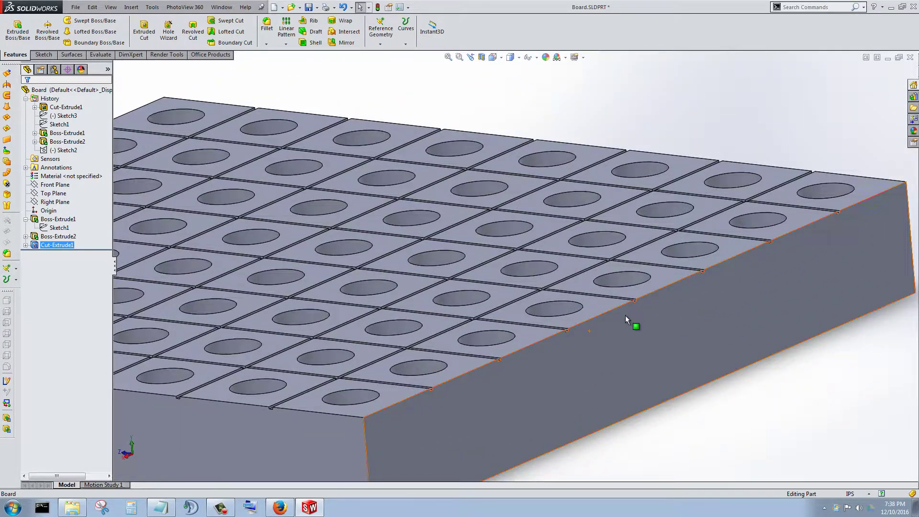
{"action": "scroll", "coordinate": [627, 313], "scroll_direction": "up", "scroll_amount": 5}
{"action": "scroll", "coordinate": [431, 375], "scroll_direction": "down", "scroll_amount": 5}
- Start a fillet on a top board edge with a 0.05 in radius
{"action": "left_click", "coordinate": [266, 30]}
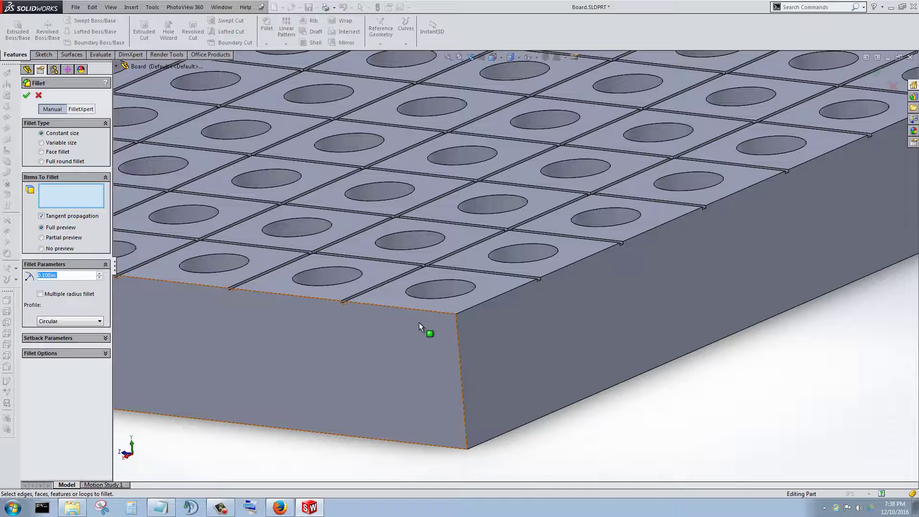
{"action": "left_click", "coordinate": [463, 312]}
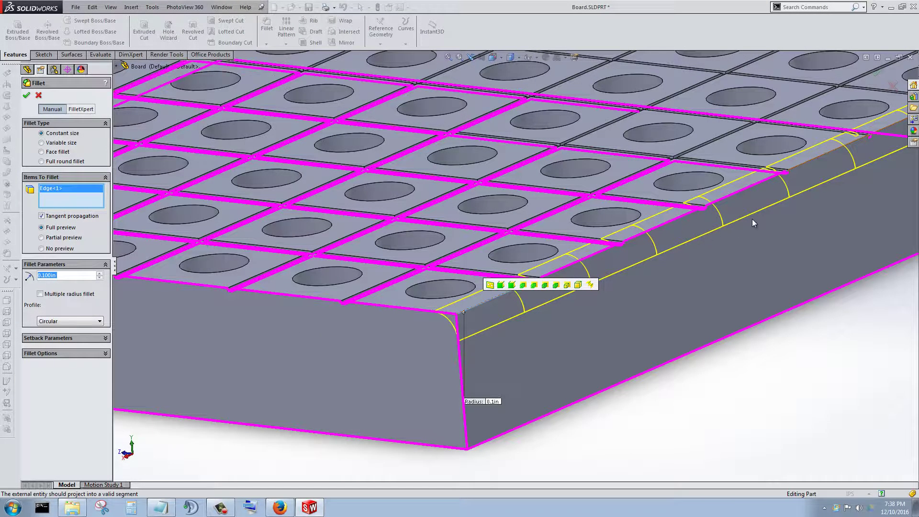
{"action": "scroll", "coordinate": [730, 218], "scroll_direction": "up", "scroll_amount": 3}
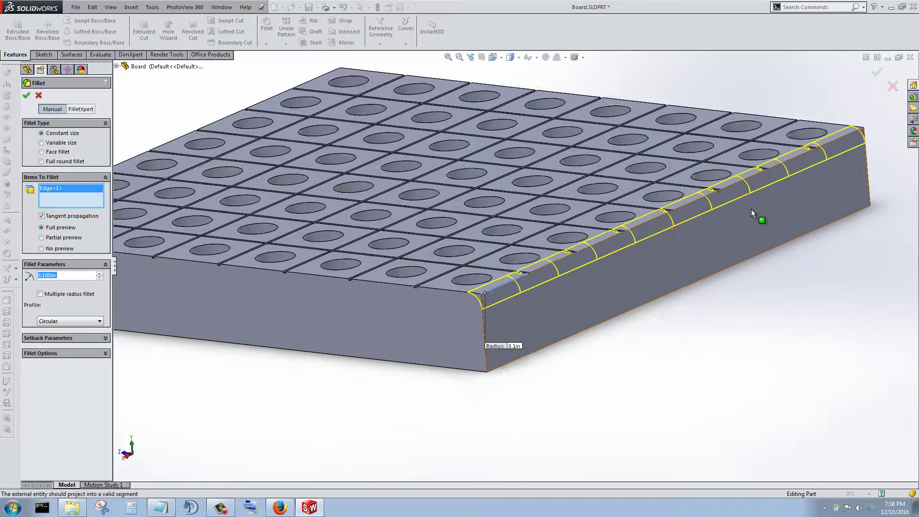
{"action": "scroll", "coordinate": [761, 158], "scroll_direction": "down", "scroll_amount": 3}
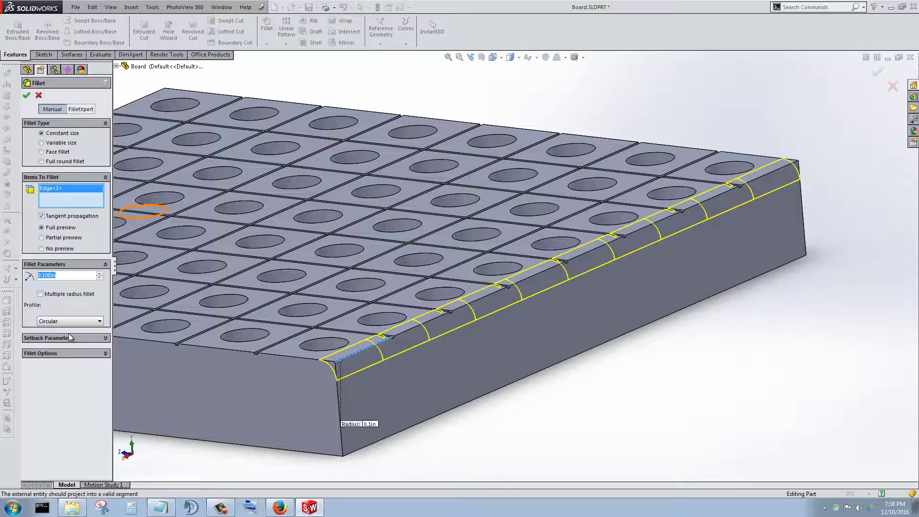
{"action": "type", "text": "0.05"}
{"action": "key", "text": "Return"}
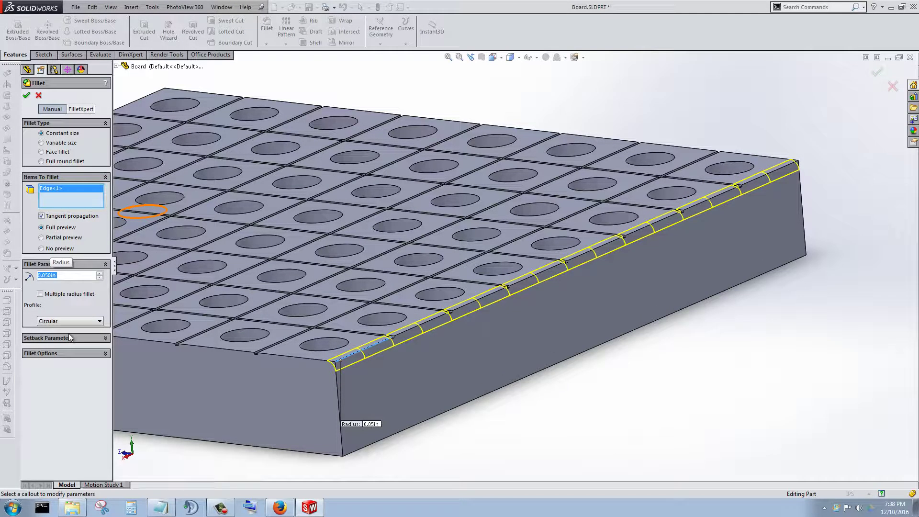
- Add three more top edges, then clear all edges from Items To Fillet
{"action": "scroll", "coordinate": [335, 357], "scroll_direction": "down", "scroll_amount": 2}
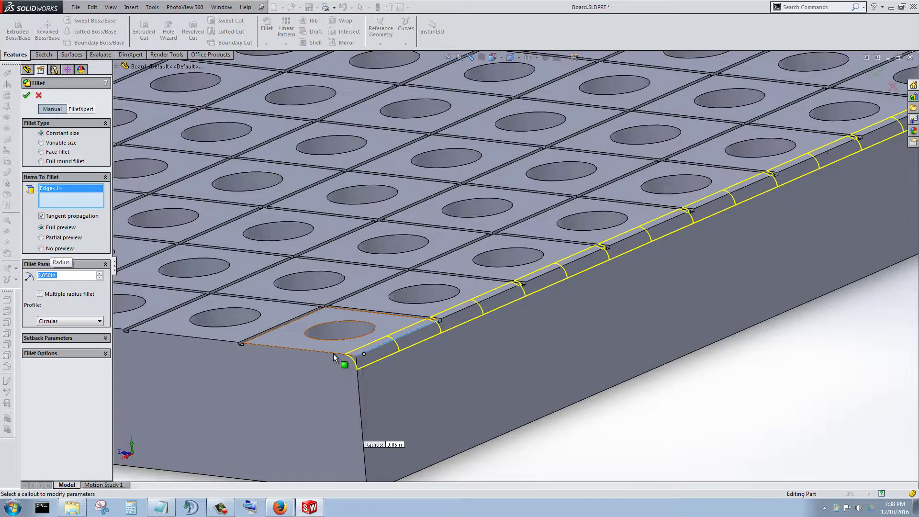
{"action": "left_click", "coordinate": [306, 351]}
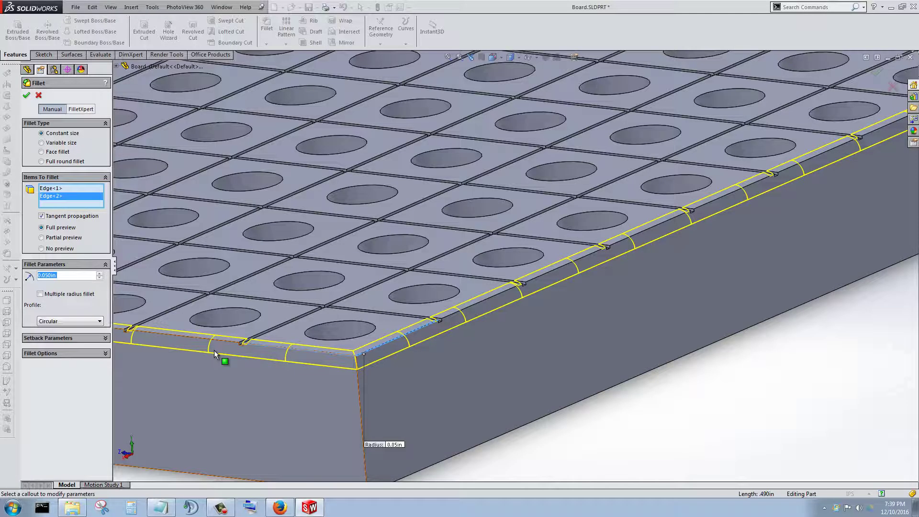
{"action": "scroll", "coordinate": [214, 349], "scroll_direction": "up", "scroll_amount": 3}
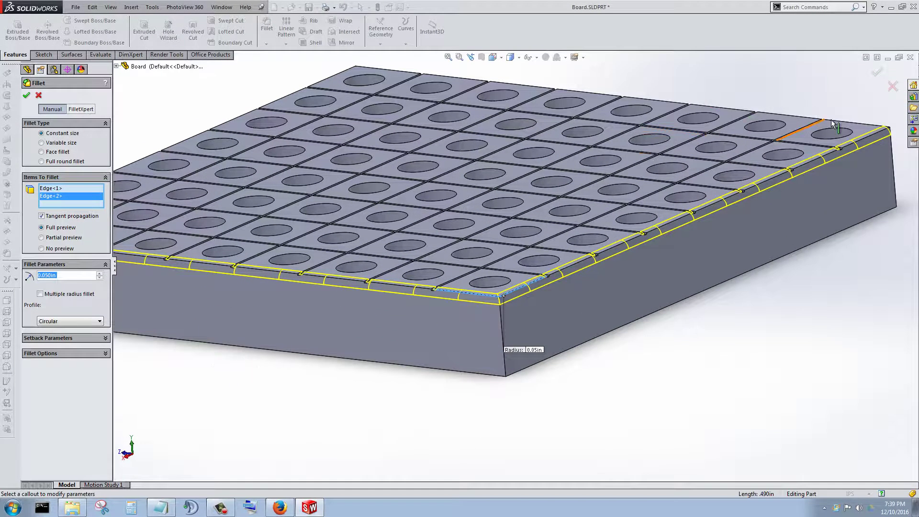
{"action": "left_click", "coordinate": [842, 121]}
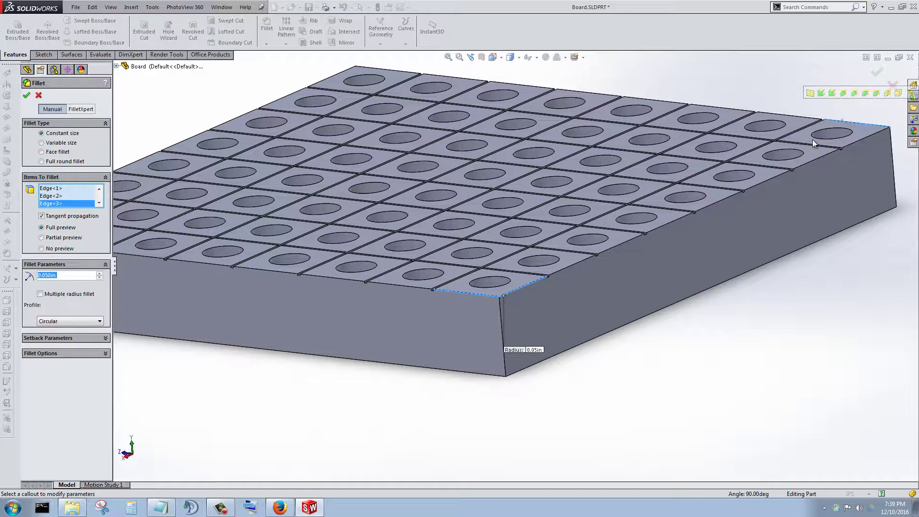
{"action": "scroll", "coordinate": [647, 319], "scroll_direction": "down", "scroll_amount": 3}
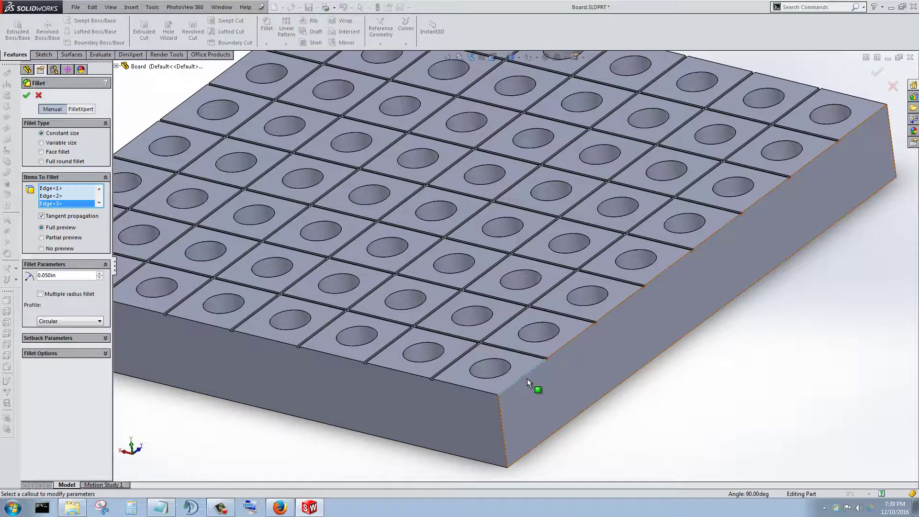
{"action": "left_click", "coordinate": [478, 390]}
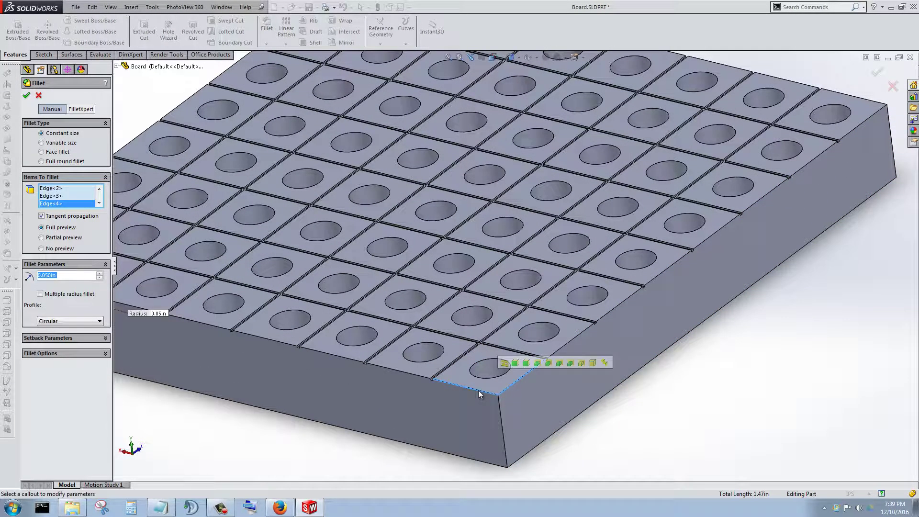
{"action": "right_click", "coordinate": [57, 198]}
{"action": "left_click", "coordinate": [94, 204]}
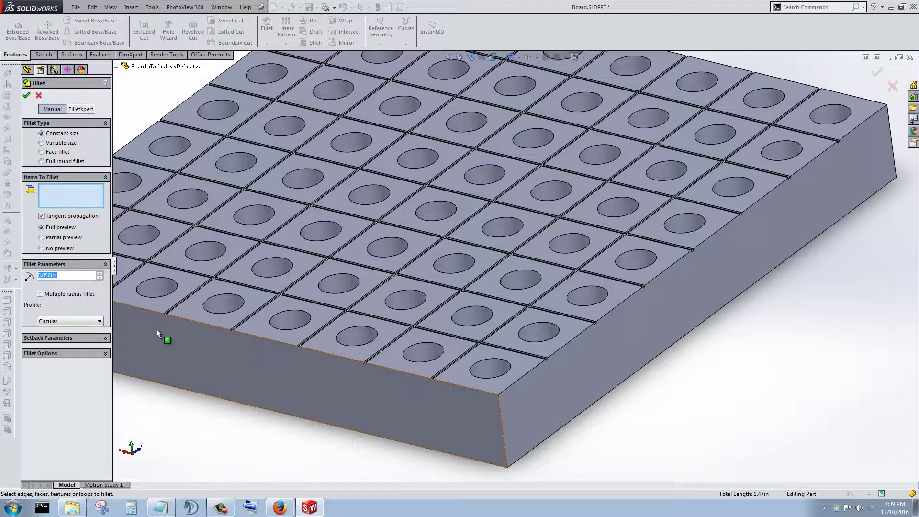
- Pick the front and right-front tile top edges (Edge<5>, Edge<6>, Edge<7>) for the fillet
{"action": "left_click", "coordinate": [187, 321]}
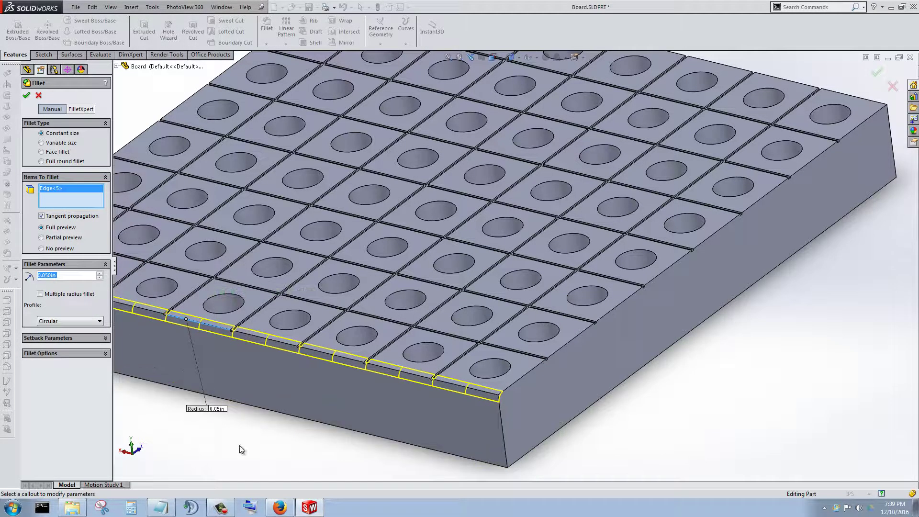
{"action": "left_click", "coordinate": [566, 345]}
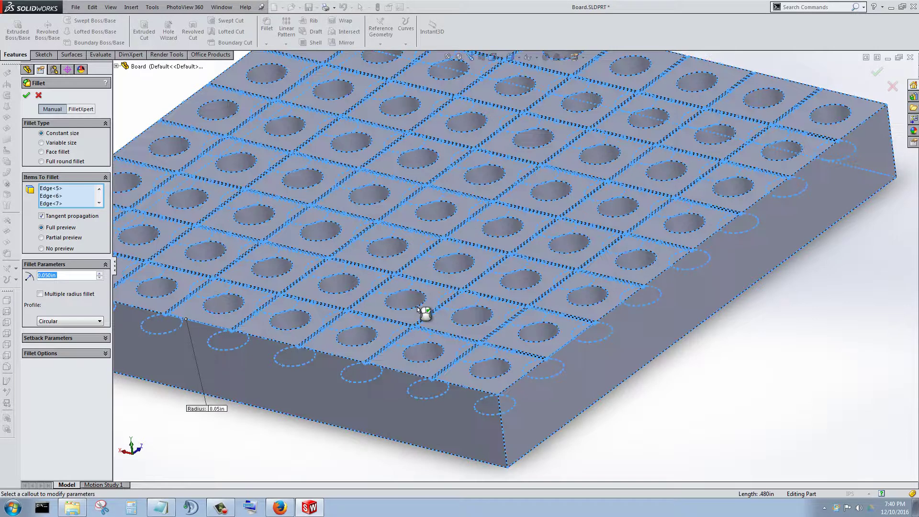
{"action": "scroll", "coordinate": [384, 360], "scroll_direction": "down", "scroll_amount": 3}
{"action": "scroll", "coordinate": [382, 359], "scroll_direction": "down", "scroll_amount": 6}
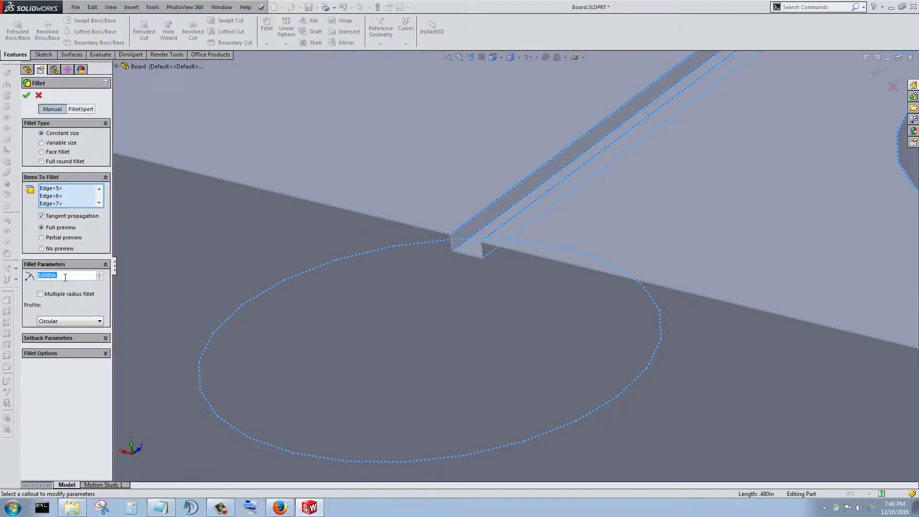
- Apply the 0.05 in fillet and dismiss the Fillet1 failure report
{"action": "left_click", "coordinate": [26, 96]}
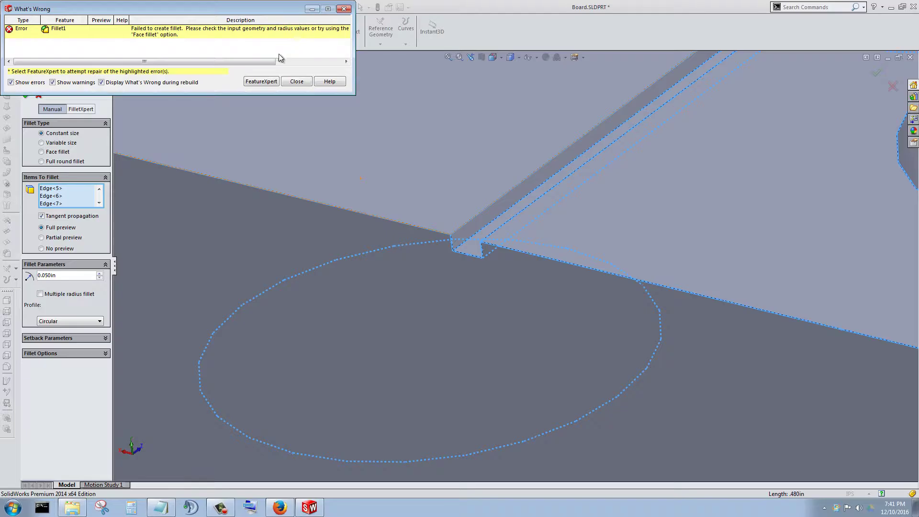
{"action": "left_click", "coordinate": [296, 82]}
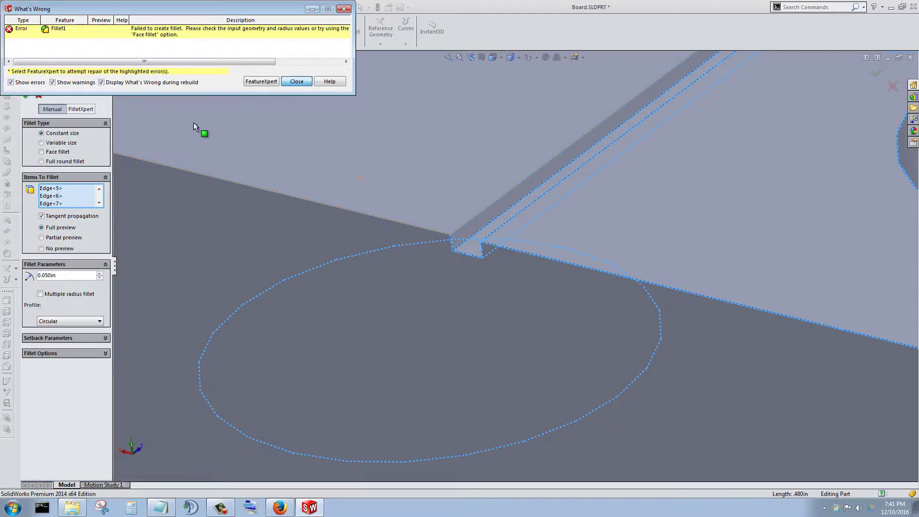
- Reduce the tile-edge fillet radius to 0.005 in and confirm it as Fillet2
{"action": "scroll", "coordinate": [481, 174], "scroll_direction": "up", "scroll_amount": 10}
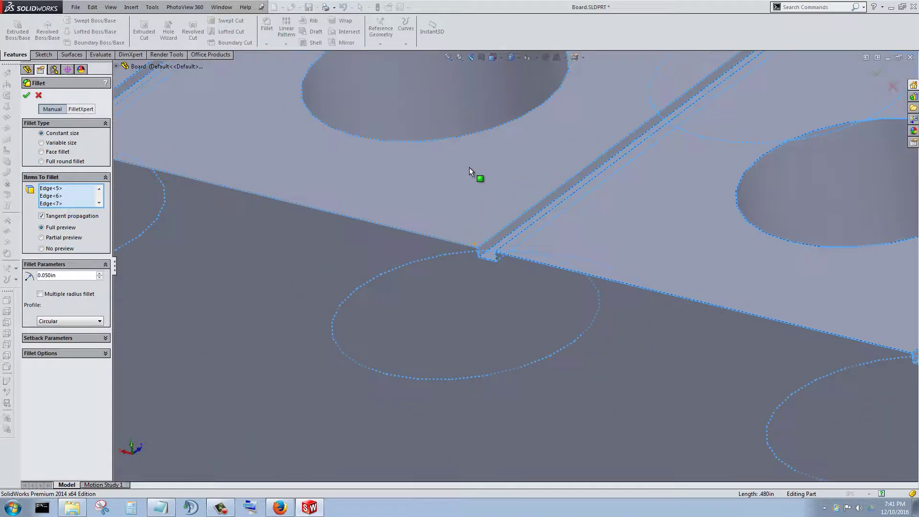
{"action": "scroll", "coordinate": [437, 178], "scroll_direction": "up", "scroll_amount": 2}
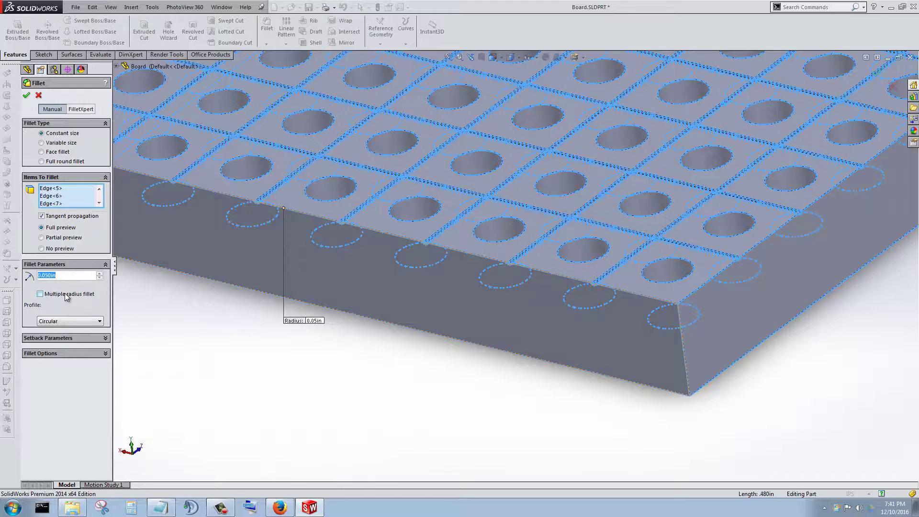
{"action": "type", "text": ".00"}
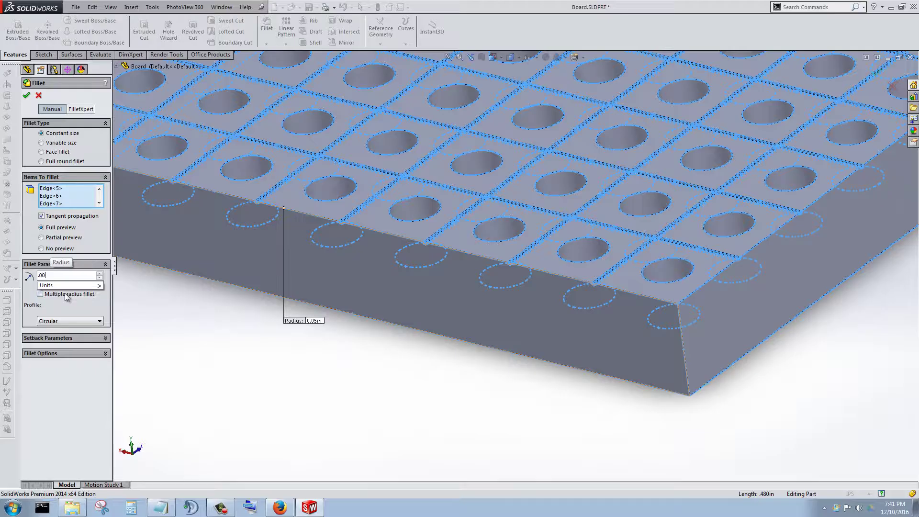
{"action": "type", "text": "5"}
{"action": "key", "text": "Return"}
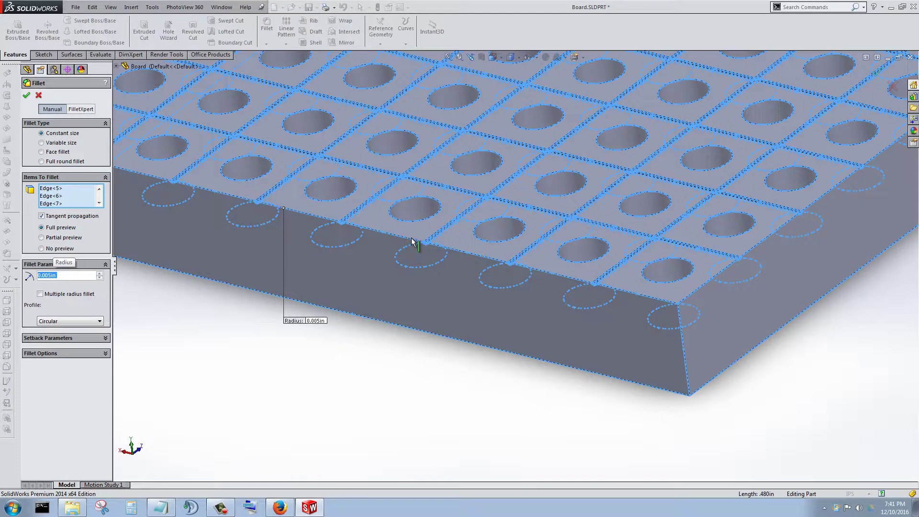
{"action": "scroll", "coordinate": [406, 247], "scroll_direction": "down", "scroll_amount": 5}
{"action": "scroll", "coordinate": [407, 239], "scroll_direction": "down", "scroll_amount": 3}
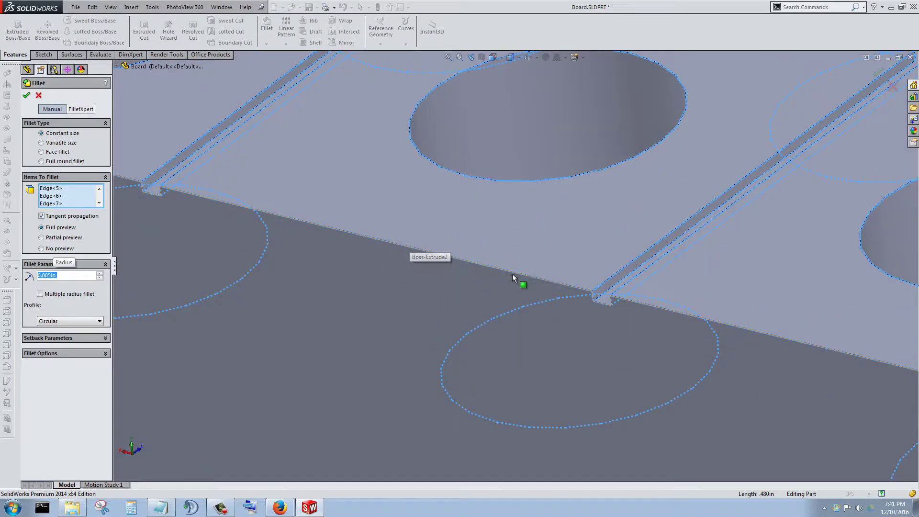
{"action": "scroll", "coordinate": [579, 288], "scroll_direction": "up", "scroll_amount": 8}
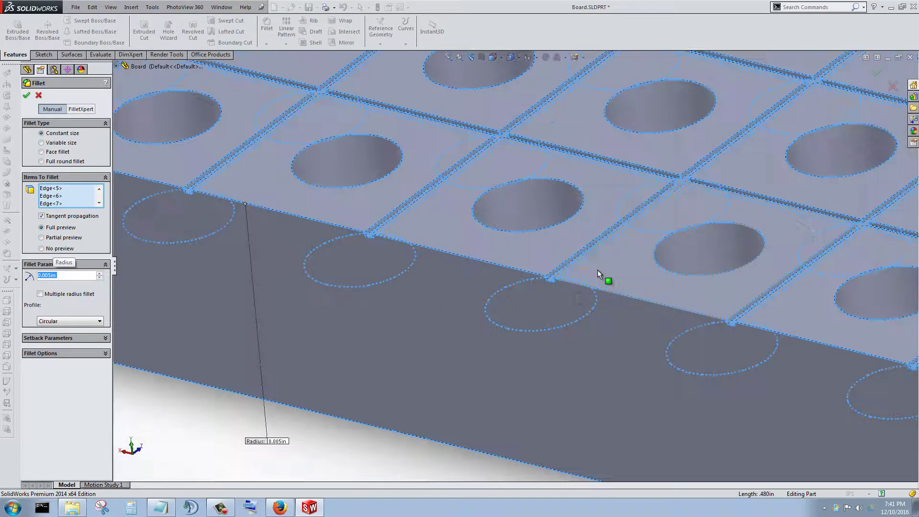
{"action": "scroll", "coordinate": [597, 269], "scroll_direction": "up", "scroll_amount": 2}
{"action": "scroll", "coordinate": [631, 276], "scroll_direction": "down", "scroll_amount": 5}
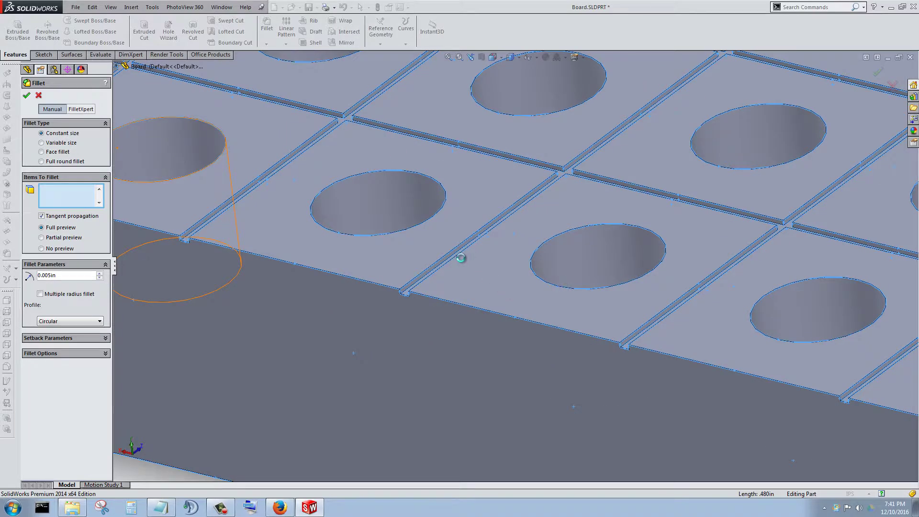
{"action": "scroll", "coordinate": [461, 260], "scroll_direction": "down", "scroll_amount": 2}
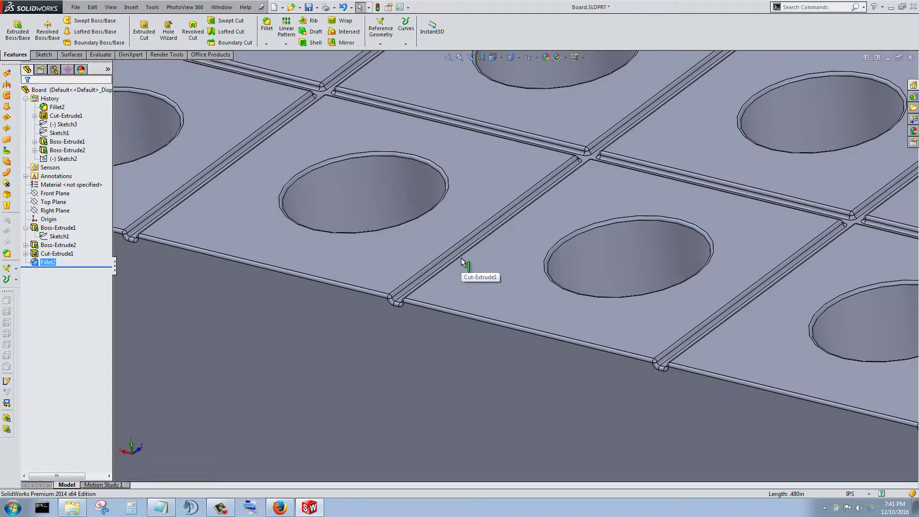
{"action": "scroll", "coordinate": [461, 258], "scroll_direction": "down", "scroll_amount": 4}
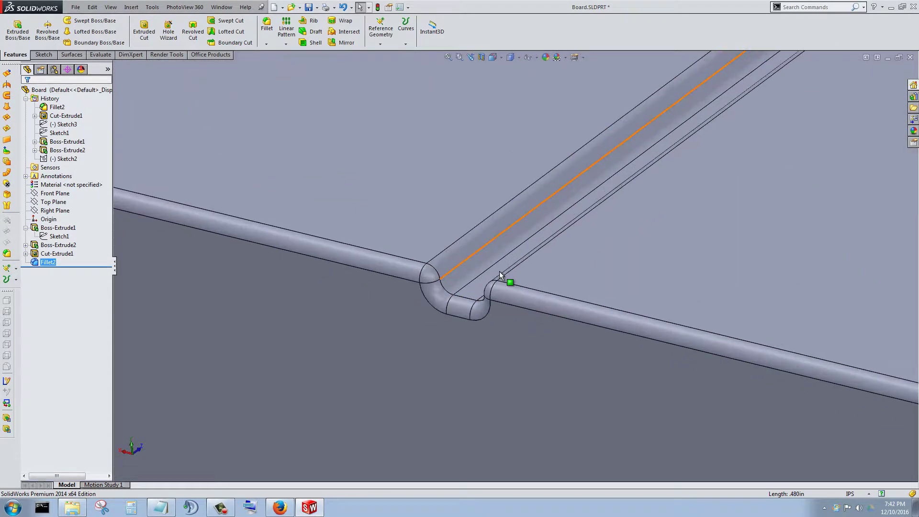
{"action": "scroll", "coordinate": [499, 275], "scroll_direction": "up", "scroll_amount": 6}
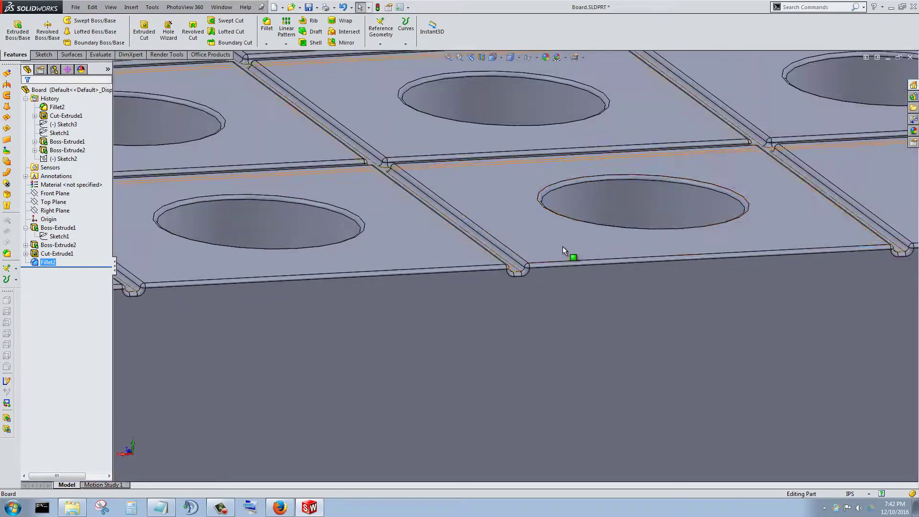
{"action": "scroll", "coordinate": [560, 242], "scroll_direction": "up", "scroll_amount": 1}
{"action": "scroll", "coordinate": [555, 220], "scroll_direction": "down", "scroll_amount": 5}
{"action": "middle_click_drag", "start_coordinate": [555, 220], "coordinate": [477, 248]}
{"action": "scroll", "coordinate": [503, 249], "scroll_direction": "up", "scroll_amount": 8}
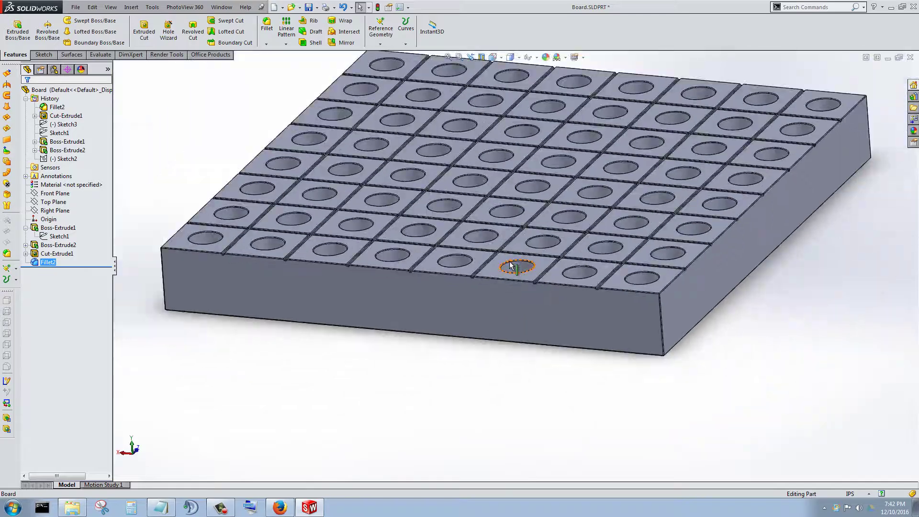
{"action": "scroll", "coordinate": [510, 264], "scroll_direction": "down", "scroll_amount": 3}
{"action": "scroll", "coordinate": [621, 287], "scroll_direction": "down", "scroll_amount": 5}
{"action": "scroll", "coordinate": [289, 274], "scroll_direction": "down", "scroll_amount": 3}
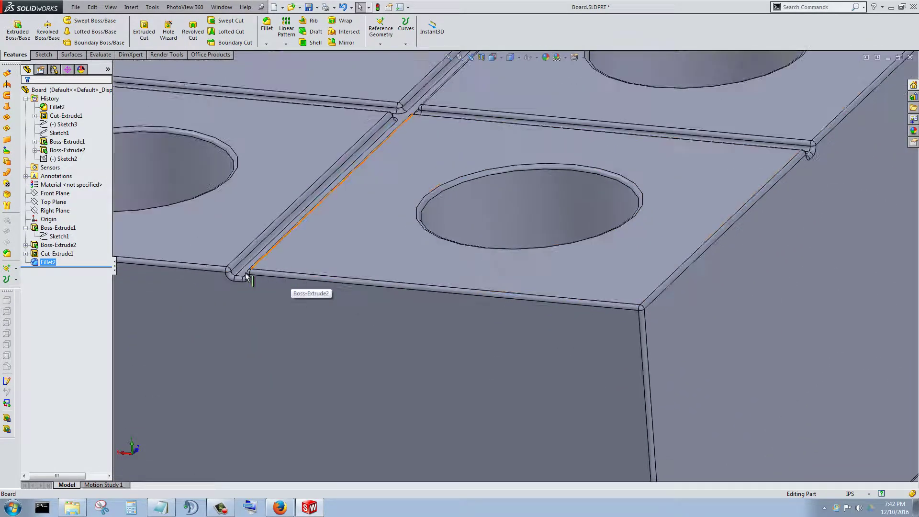
{"action": "scroll", "coordinate": [337, 280], "scroll_direction": "down", "scroll_amount": 6}
{"action": "mouse_move", "coordinate": [353, 269]}
{"action": "middle_mouse_down"}
{"action": "mouse_move", "coordinate": [364, 236]}
{"action": "mouse_move", "coordinate": [339, 250]}
{"action": "mouse_move", "coordinate": [354, 259]}
{"action": "mouse_move", "coordinate": [346, 258]}
{"action": "middle_mouse_up"}
{"action": "scroll", "coordinate": [346, 258], "scroll_direction": "up", "scroll_amount": 12}
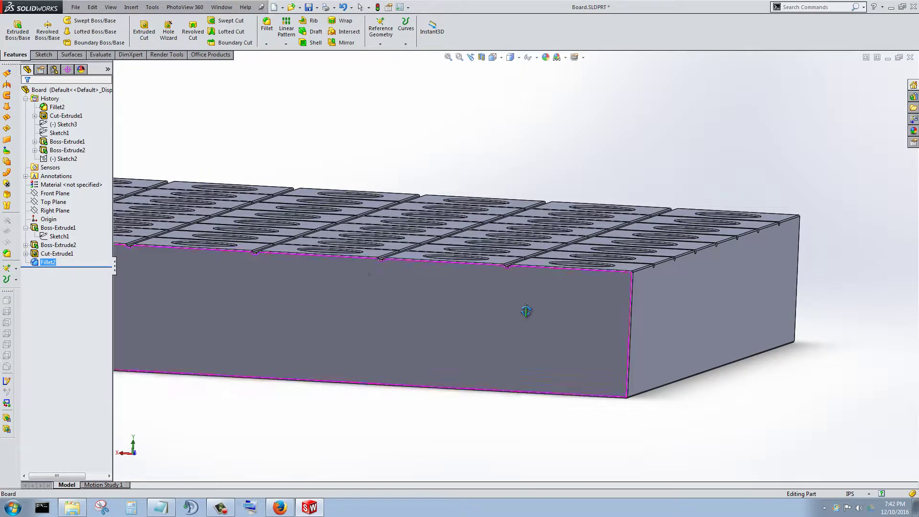
{"action": "mouse_move", "coordinate": [526, 311]}
{"action": "middle_mouse_down"}
{"action": "mouse_move", "coordinate": [460, 346]}
{"action": "mouse_move", "coordinate": [523, 313]}
{"action": "middle_mouse_up"}
{"action": "scroll", "coordinate": [675, 225], "scroll_direction": "down", "scroll_amount": 10}
{"action": "left_click", "coordinate": [682, 231]}
{"action": "middle_click_drag", "start_coordinate": [644, 254], "coordinate": [745, 236]}
{"action": "scroll", "coordinate": [635, 293], "scroll_direction": "up", "scroll_amount": 8}
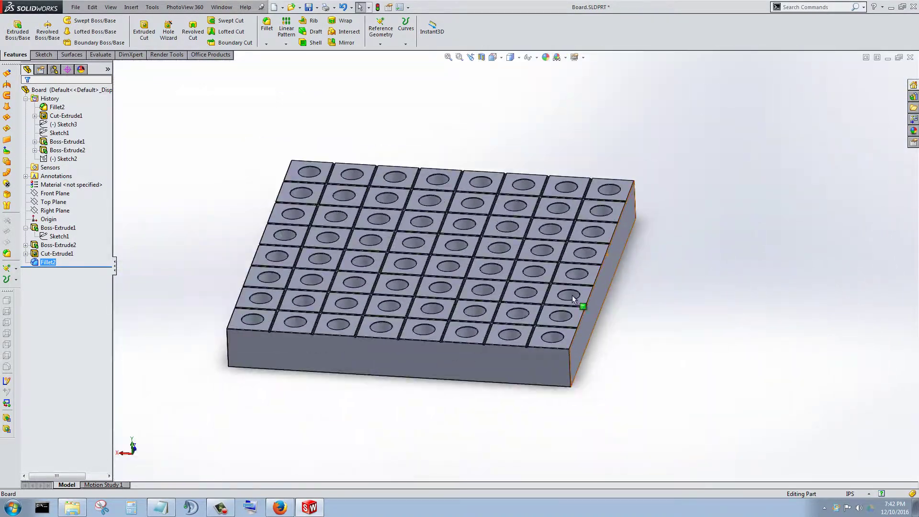
{"action": "scroll", "coordinate": [340, 322], "scroll_direction": "down", "scroll_amount": 8}
{"action": "middle_click_drag", "start_coordinate": [340, 322], "coordinate": [376, 321]}
{"action": "scroll", "coordinate": [404, 327], "scroll_direction": "up", "scroll_amount": 3}
{"action": "scroll", "coordinate": [376, 322], "scroll_direction": "up", "scroll_amount": 3}
{"action": "scroll", "coordinate": [402, 276], "scroll_direction": "down", "scroll_amount": 2}
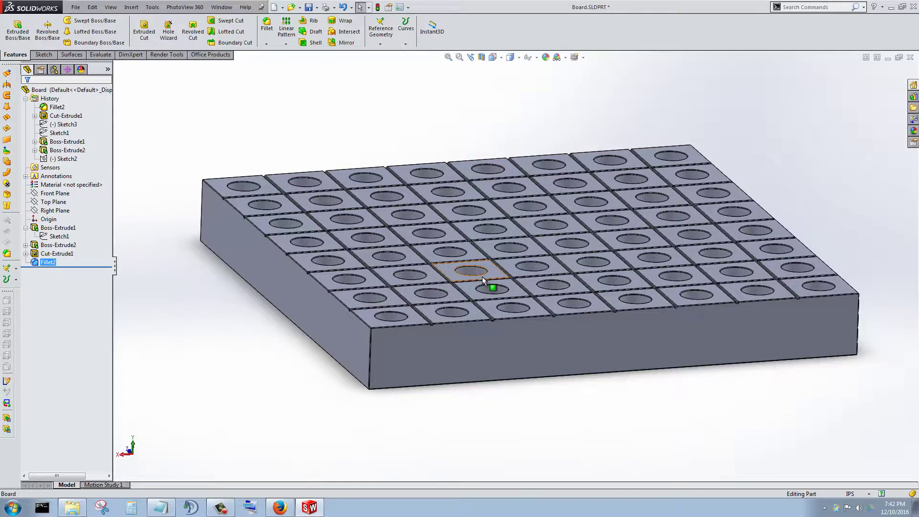
{"action": "middle_click_drag", "start_coordinate": [626, 328], "coordinate": [555, 321]}
{"action": "scroll", "coordinate": [607, 328], "scroll_direction": "up", "scroll_amount": 2}
{"action": "scroll", "coordinate": [554, 322], "scroll_direction": "down", "scroll_amount": 5}
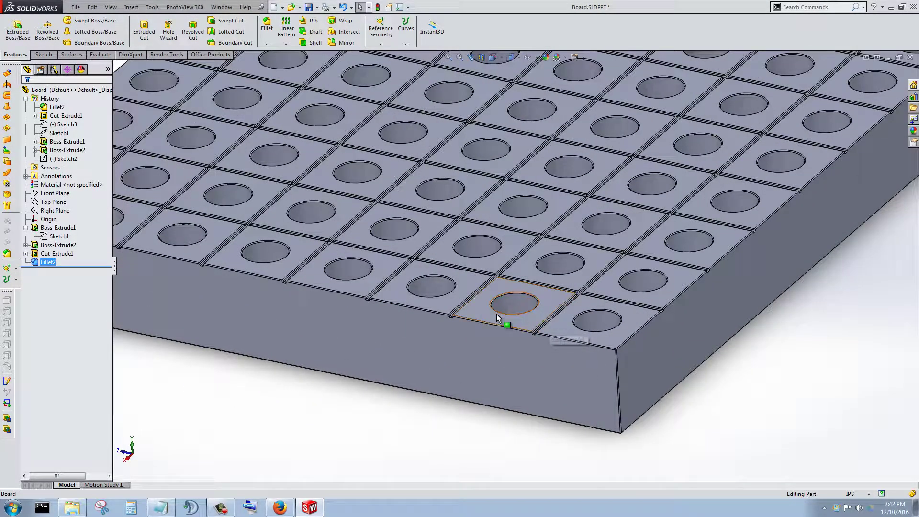
{"action": "scroll", "coordinate": [498, 318], "scroll_direction": "up", "scroll_amount": 3}
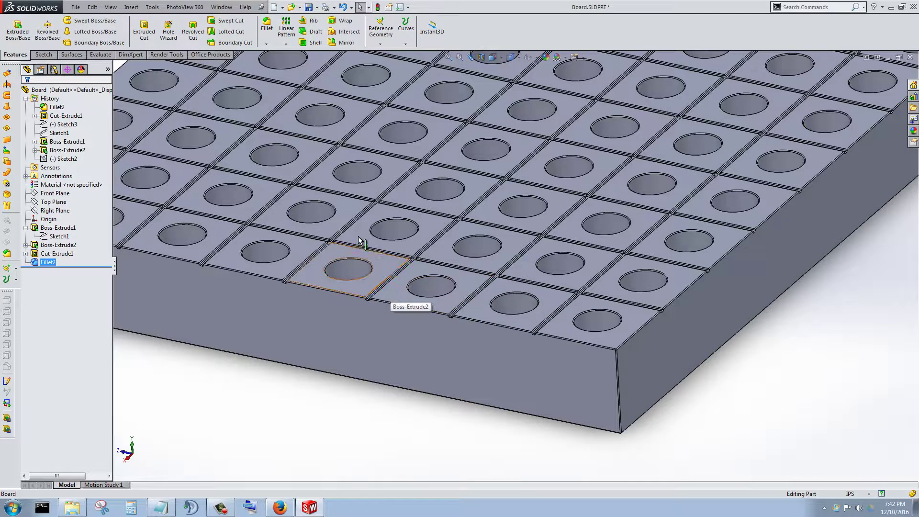
{"action": "middle_click_drag", "start_coordinate": [375, 252], "coordinate": [357, 239]}
{"action": "scroll", "coordinate": [459, 210], "scroll_direction": "up", "scroll_amount": 3}
{"action": "scroll", "coordinate": [550, 130], "scroll_direction": "down", "scroll_amount": 2}
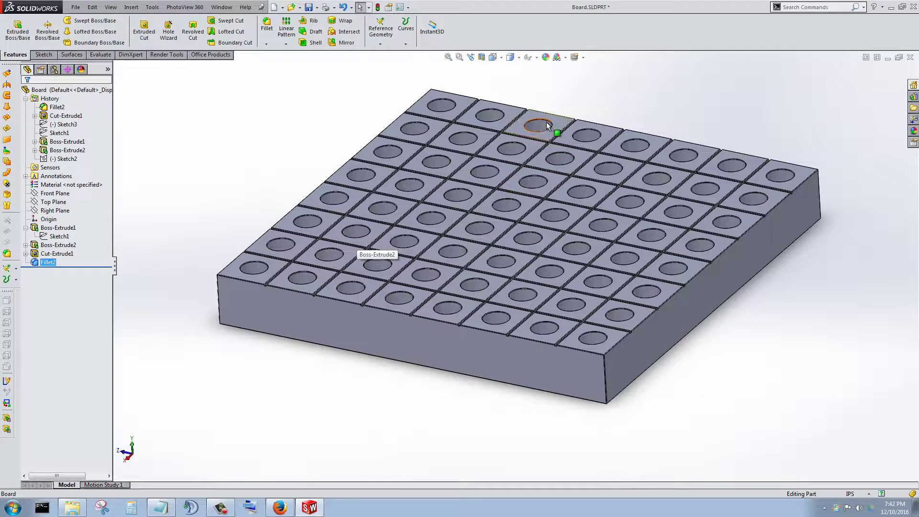
- Open Edit Appearance and remove Fillet2 and the board part from Selected Geometry
{"action": "left_click", "coordinate": [545, 58]}
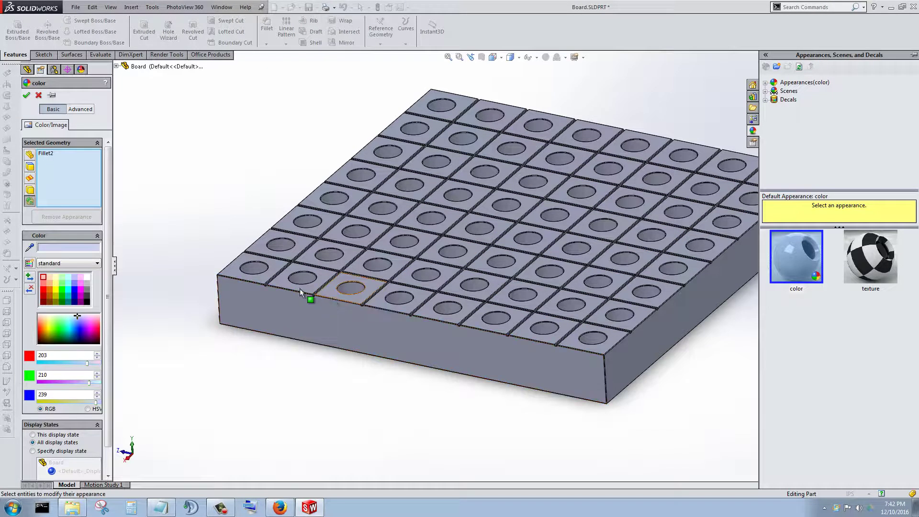
{"action": "right_click", "coordinate": [58, 156]}
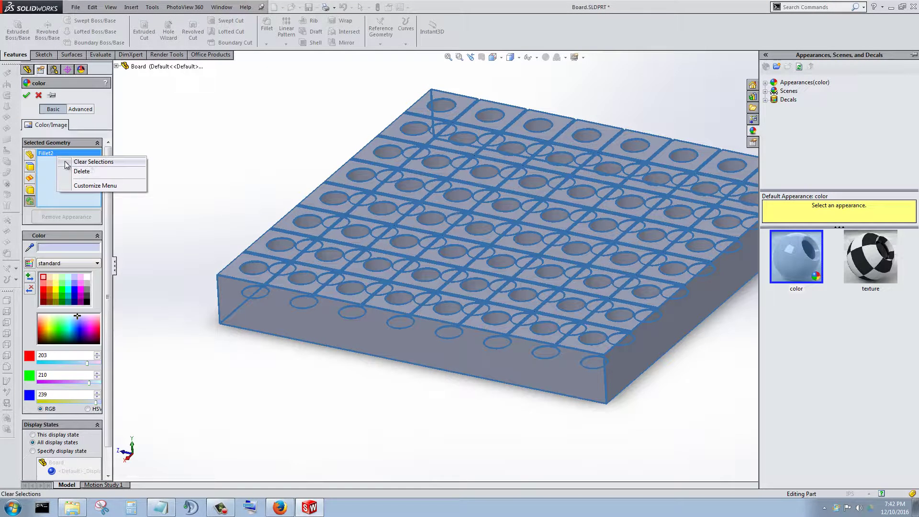
{"action": "left_click", "coordinate": [94, 162]}
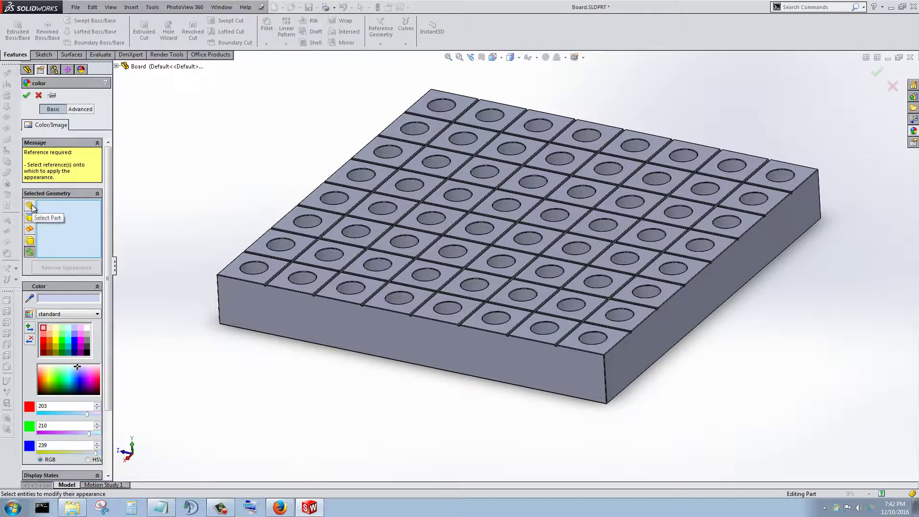
{"action": "left_click", "coordinate": [260, 314]}
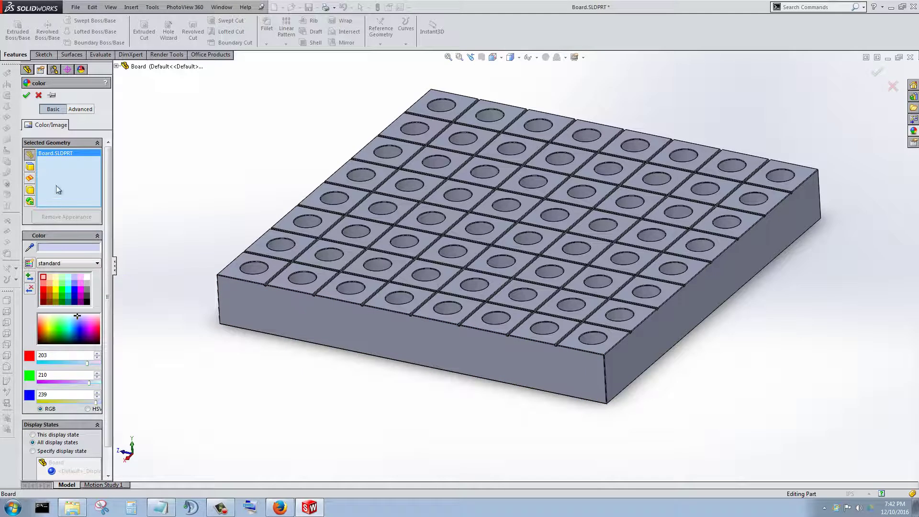
{"action": "right_click", "coordinate": [64, 153]}
{"action": "left_click", "coordinate": [91, 160]}
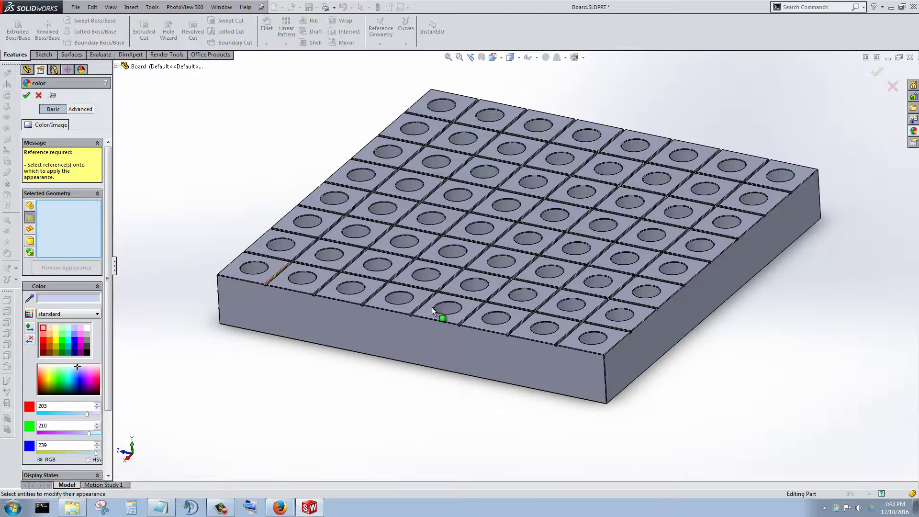
- Select alternating tile top faces across the front, centre and right of the board
{"action": "scroll", "coordinate": [432, 310], "scroll_direction": "down", "scroll_amount": 5}
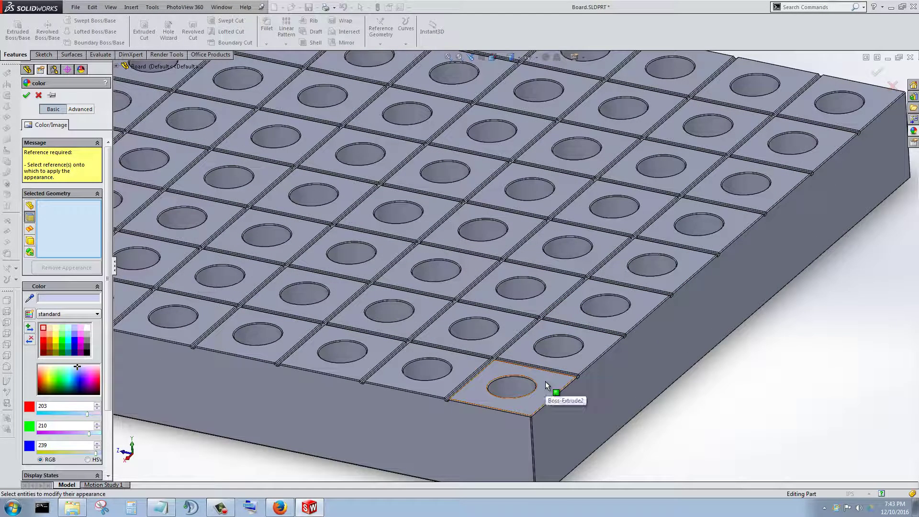
{"action": "left_click", "coordinate": [544, 381]}
{"action": "left_click", "coordinate": [590, 284]}
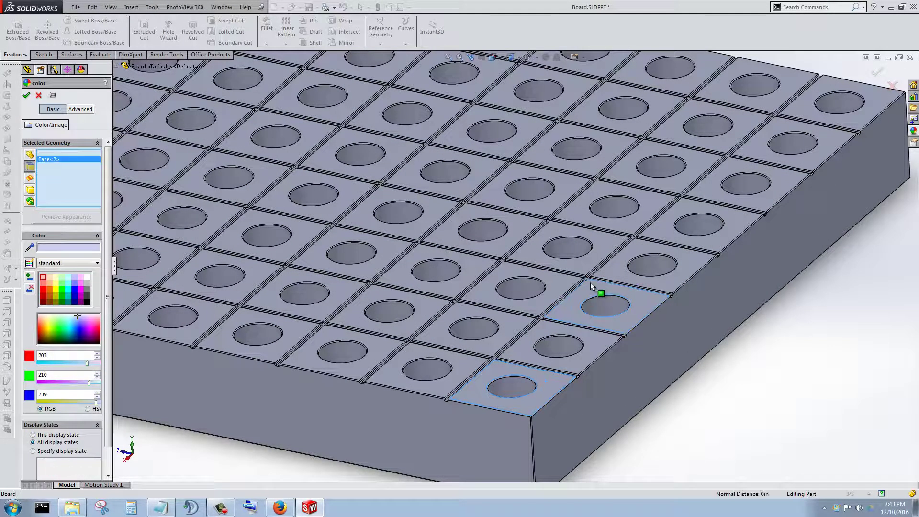
{"action": "left_click", "coordinate": [661, 227]}
{"action": "left_click", "coordinate": [754, 149]}
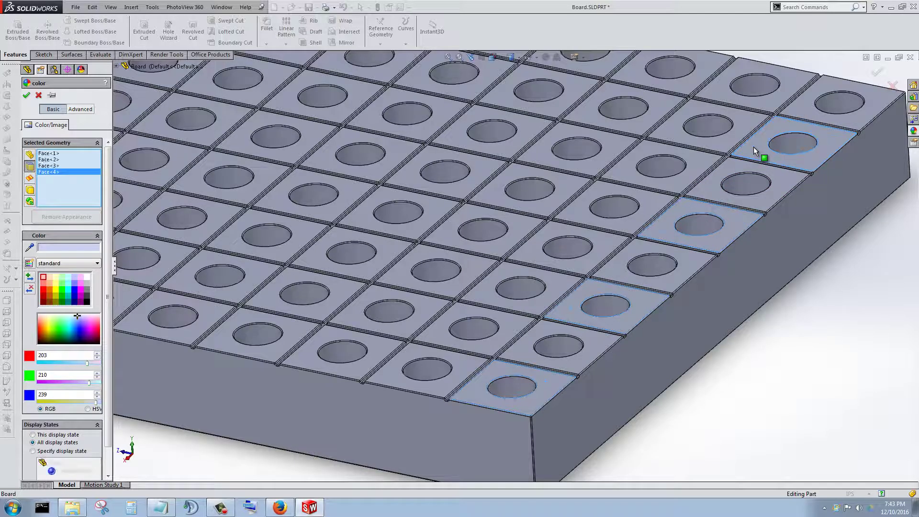
{"action": "left_click", "coordinate": [724, 88]}
{"action": "left_click", "coordinate": [699, 157]}
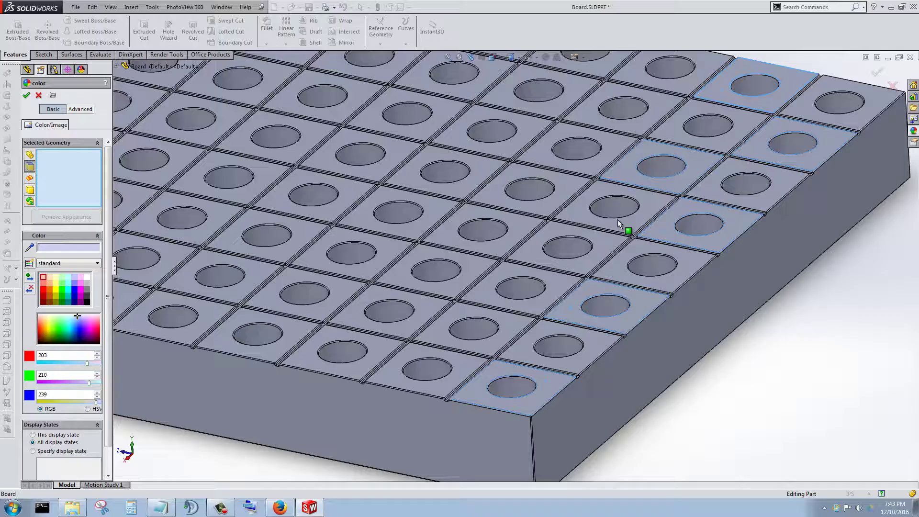
{"action": "left_click", "coordinate": [601, 238]}
{"action": "left_click", "coordinate": [507, 331]}
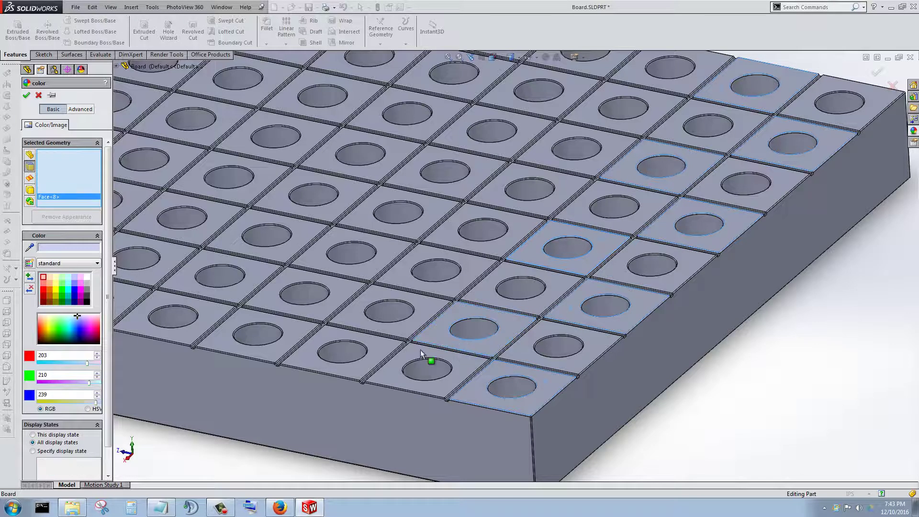
{"action": "left_click", "coordinate": [383, 351]}
{"action": "left_click", "coordinate": [451, 284]}
{"action": "left_click", "coordinate": [500, 201]}
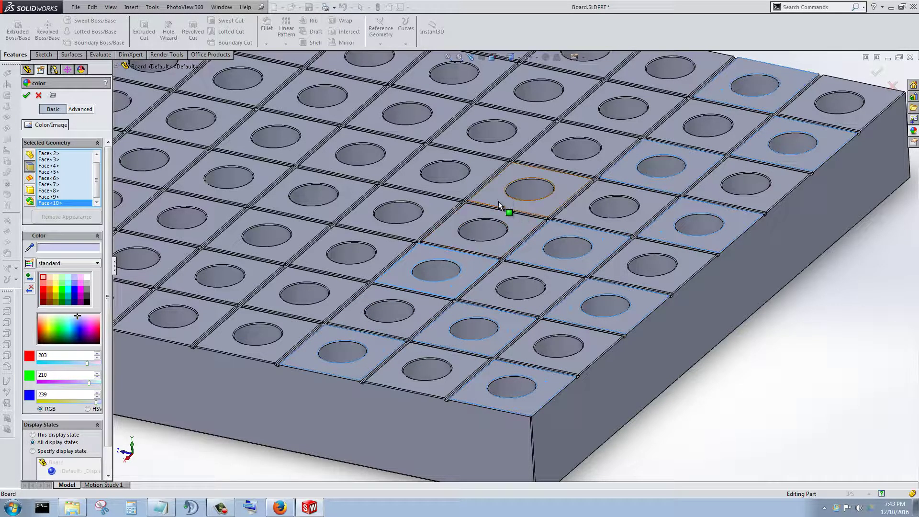
{"action": "left_click", "coordinate": [589, 115]}
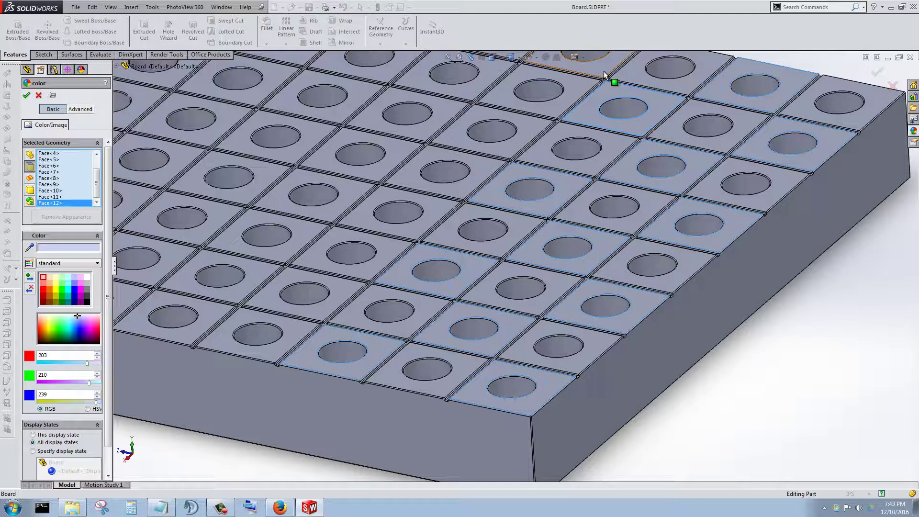
{"action": "left_click", "coordinate": [611, 82]}
{"action": "left_click", "coordinate": [525, 137]}
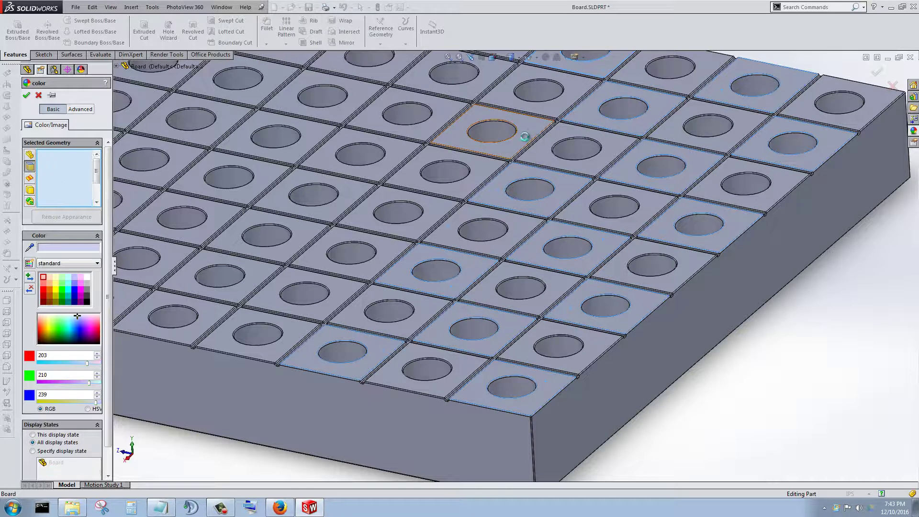
{"action": "left_click", "coordinate": [440, 220]}
{"action": "left_click", "coordinate": [338, 300]}
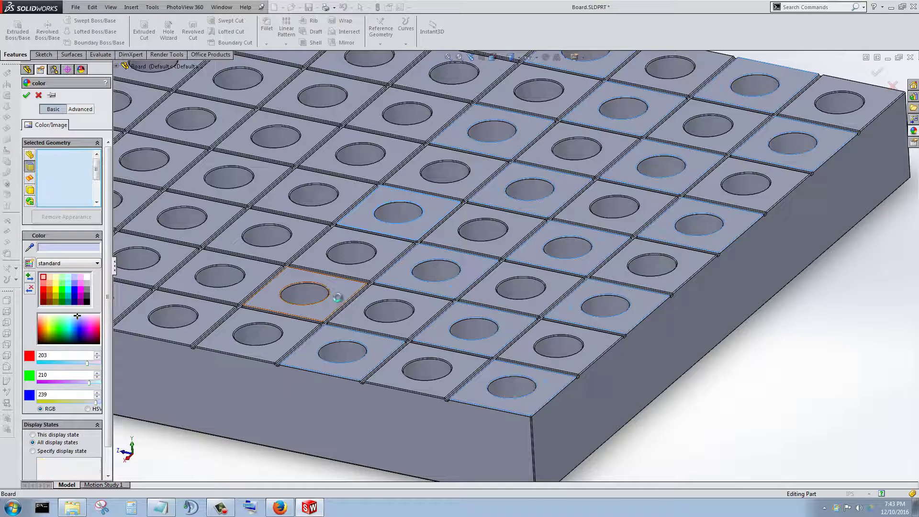
{"action": "left_click", "coordinate": [211, 311]}
{"action": "left_click", "coordinate": [280, 257]}
{"action": "left_click", "coordinate": [378, 167]}
{"action": "left_click", "coordinate": [457, 99]}
- Add the remaining alternating tile tops toward the left edge, up to Face<32>
{"action": "scroll", "coordinate": [445, 105], "scroll_direction": "up", "scroll_amount": 3}
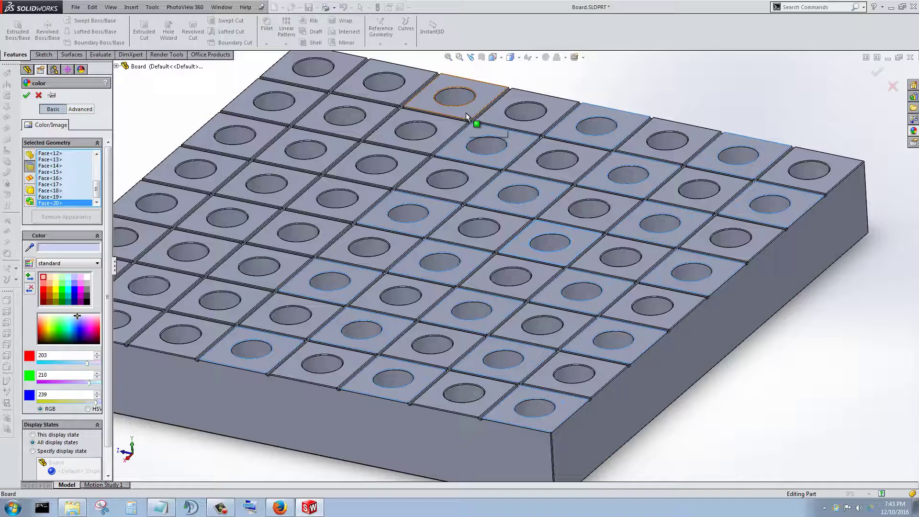
{"action": "left_click", "coordinate": [467, 116]}
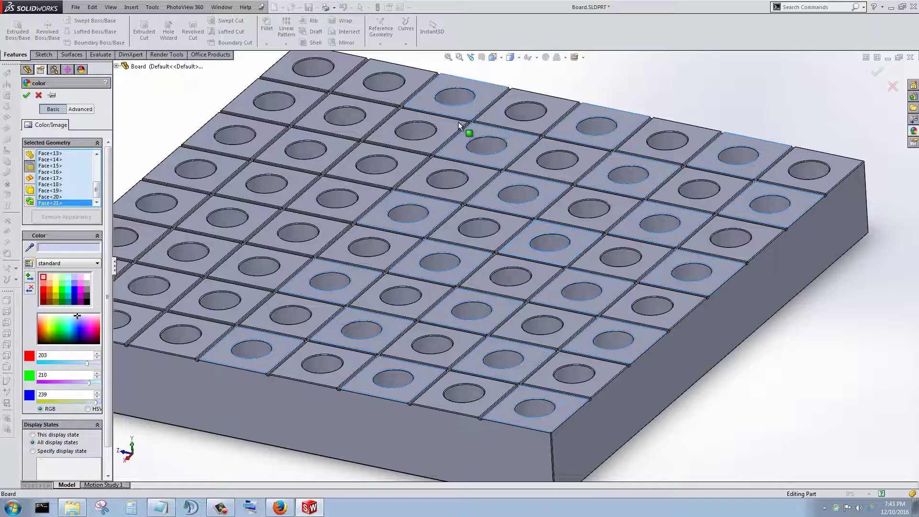
{"action": "left_click", "coordinate": [414, 172]}
{"action": "left_click", "coordinate": [335, 234]}
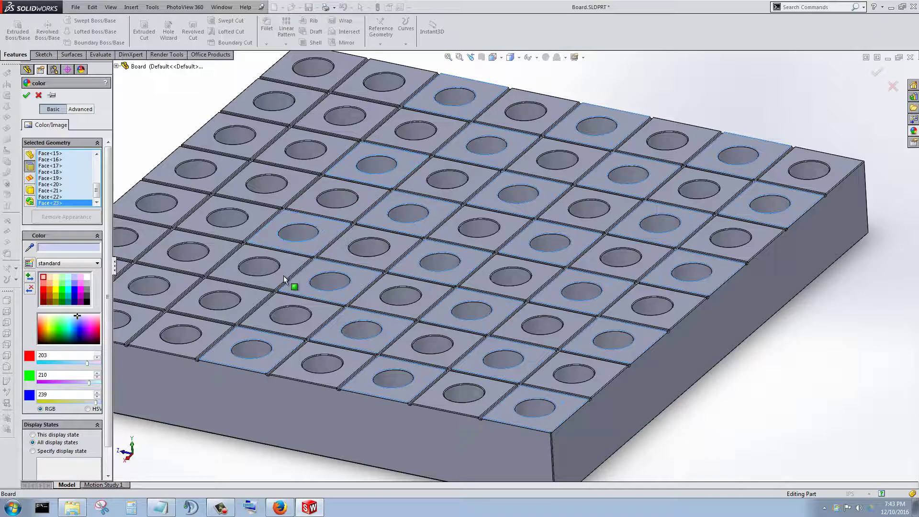
{"action": "left_click", "coordinate": [261, 306]}
{"action": "left_click", "coordinate": [146, 321]}
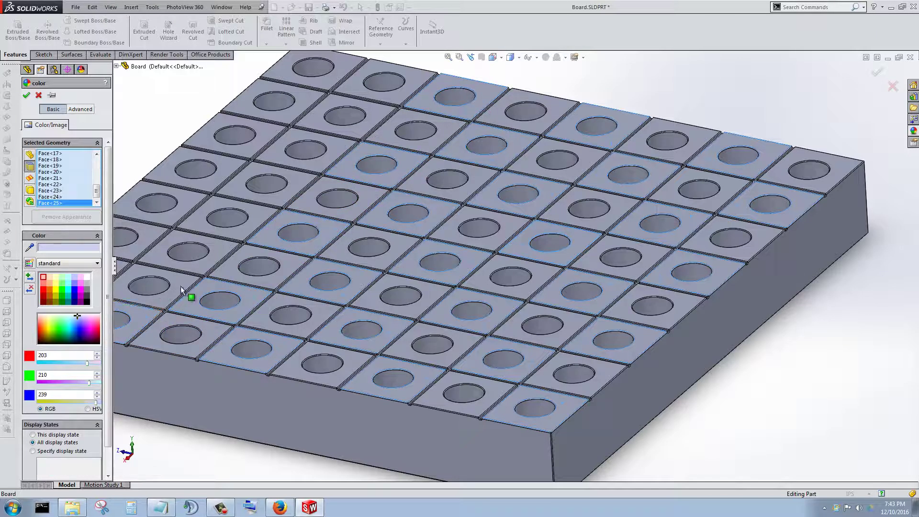
{"action": "left_click", "coordinate": [230, 257]}
{"action": "left_click", "coordinate": [286, 198]}
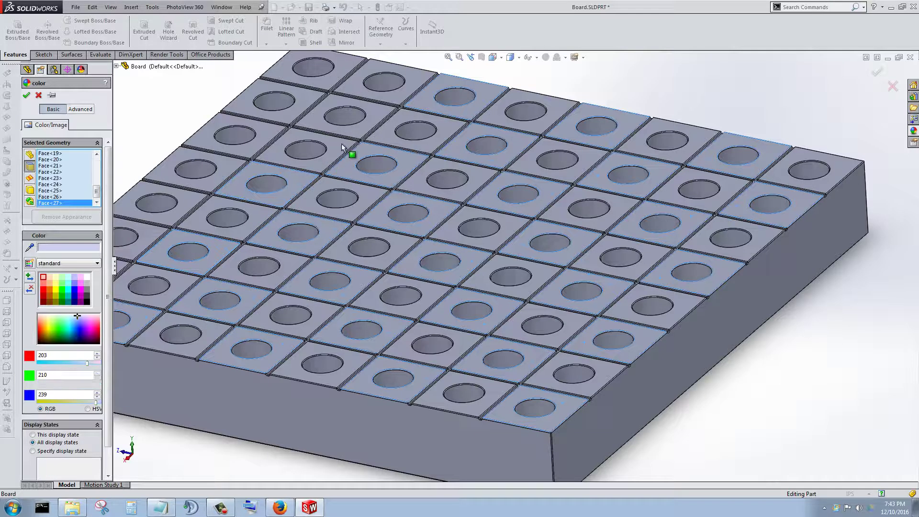
{"action": "left_click", "coordinate": [335, 128]}
{"action": "left_click", "coordinate": [347, 63]}
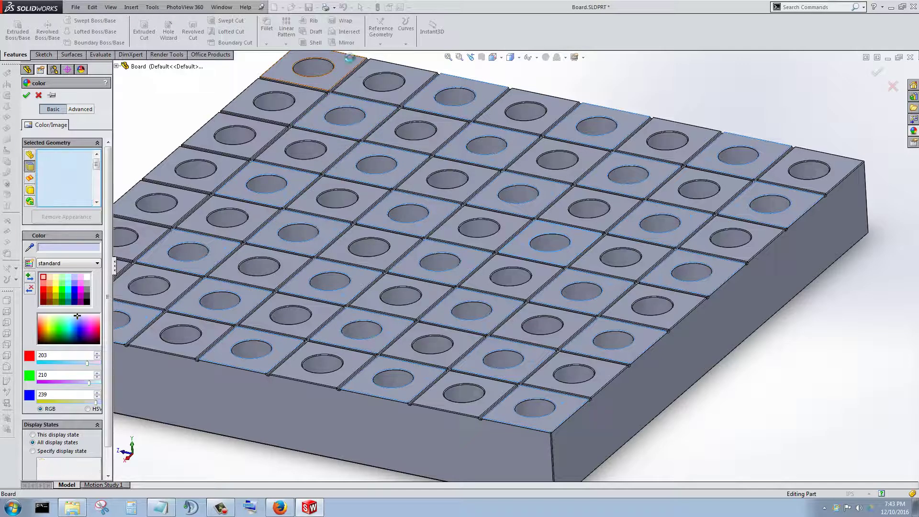
{"action": "left_click", "coordinate": [266, 132]}
{"action": "left_click", "coordinate": [213, 186]}
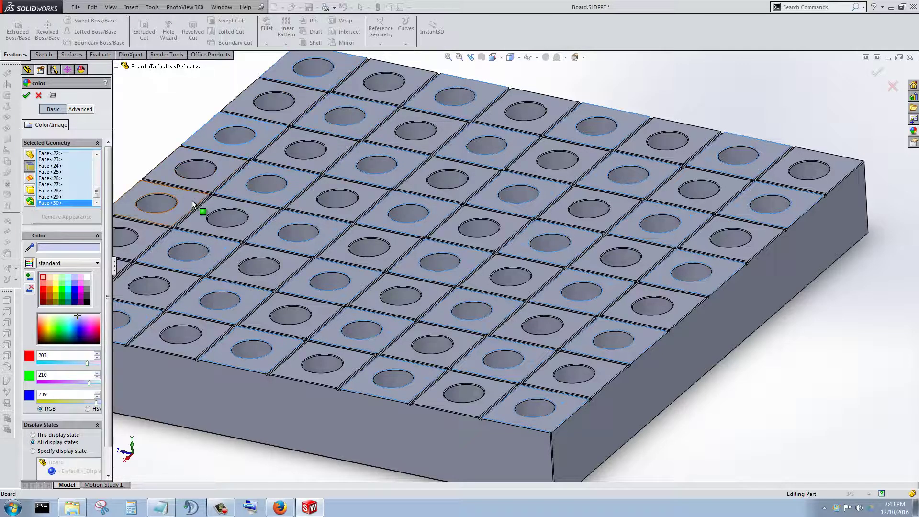
{"action": "key", "text": "ctrl+Right"}
{"action": "left_click", "coordinate": [197, 267]}
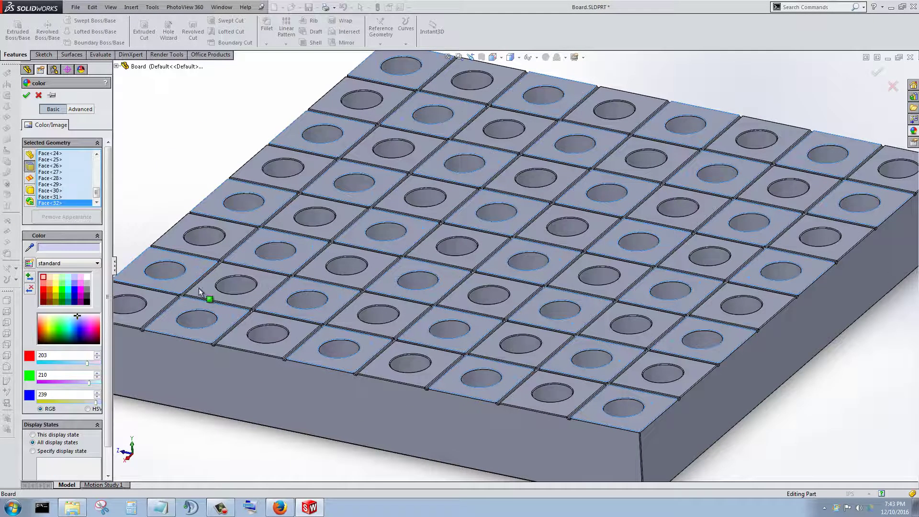
- Colour the selected tile tops black and inspect the resulting checkerboard
{"action": "left_click", "coordinate": [87, 303]}
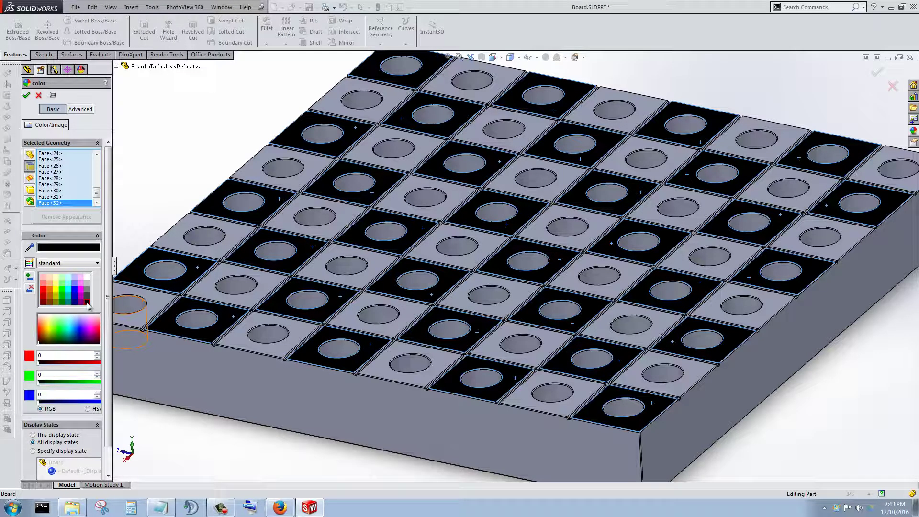
{"action": "left_click", "coordinate": [27, 96]}
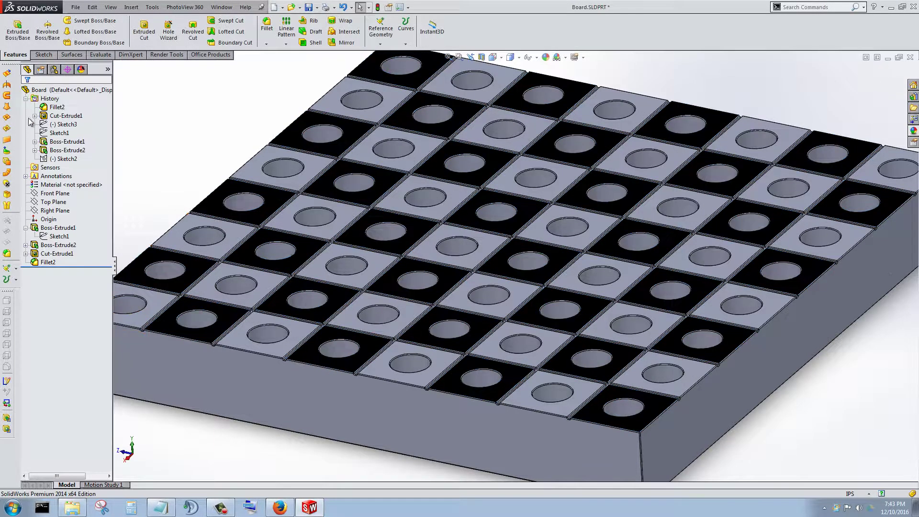
{"action": "middle_click_drag", "start_coordinate": [716, 276], "coordinate": [617, 356]}
{"action": "scroll", "coordinate": [622, 361], "scroll_direction": "up", "scroll_amount": 4}
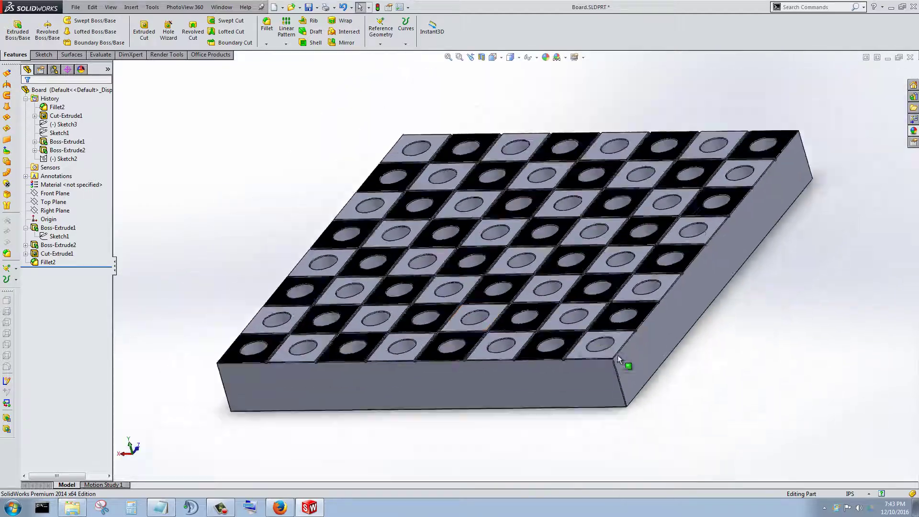
{"action": "scroll", "coordinate": [588, 297], "scroll_direction": "down", "scroll_amount": 6}
{"action": "scroll", "coordinate": [511, 319], "scroll_direction": "up", "scroll_amount": 3}
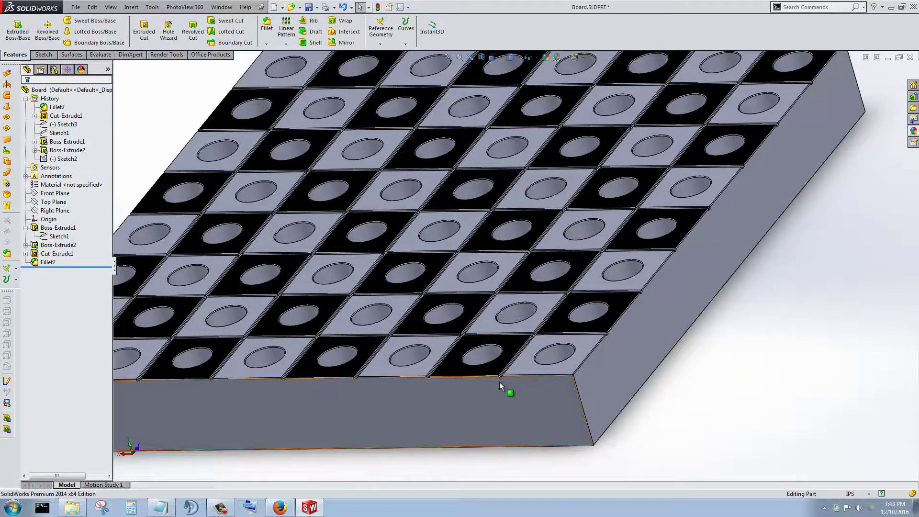
{"action": "scroll", "coordinate": [508, 390], "scroll_direction": "down", "scroll_amount": 2}
{"action": "scroll", "coordinate": [504, 383], "scroll_direction": "up", "scroll_amount": 2}
{"action": "scroll", "coordinate": [515, 309], "scroll_direction": "down", "scroll_amount": 2}
{"action": "scroll", "coordinate": [503, 296], "scroll_direction": "down", "scroll_amount": 1}
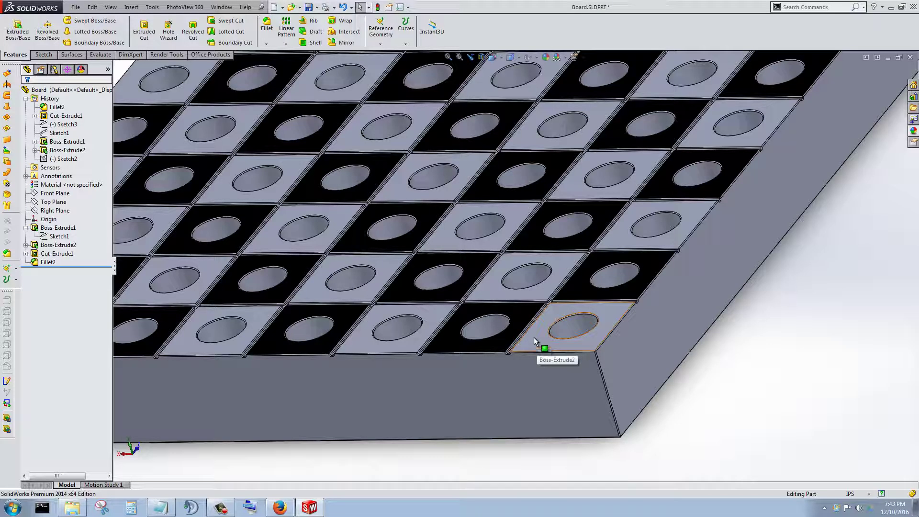
{"action": "left_click", "coordinate": [546, 57]}
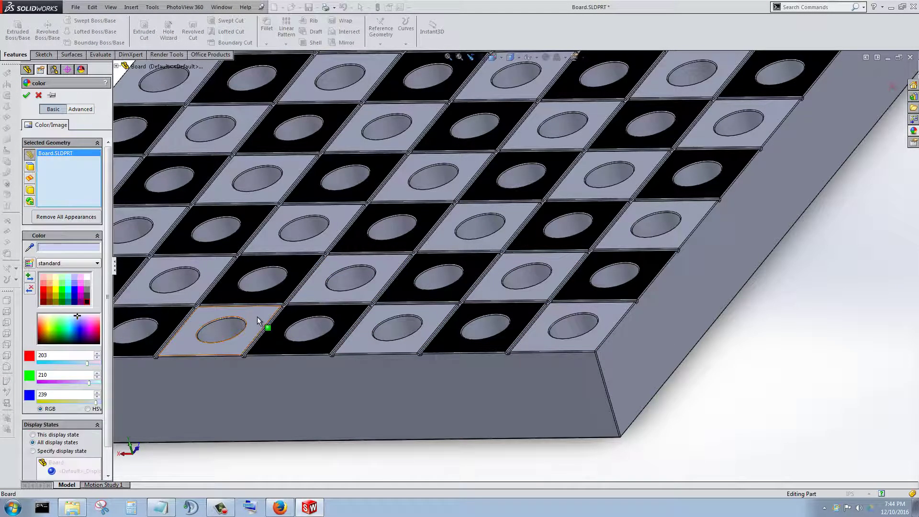
- Toggle the board part in and out of Selected Geometry, leaving the list empty
{"action": "left_click", "coordinate": [188, 294]}
{"action": "scroll", "coordinate": [261, 304], "scroll_direction": "up", "scroll_amount": 3}
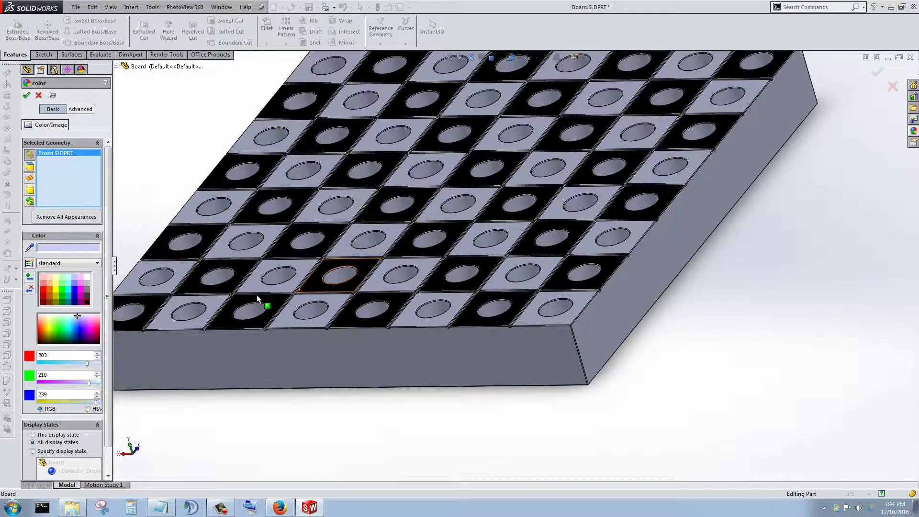
{"action": "scroll", "coordinate": [256, 294], "scroll_direction": "down", "scroll_amount": 2}
{"action": "left_click", "coordinate": [194, 300]}
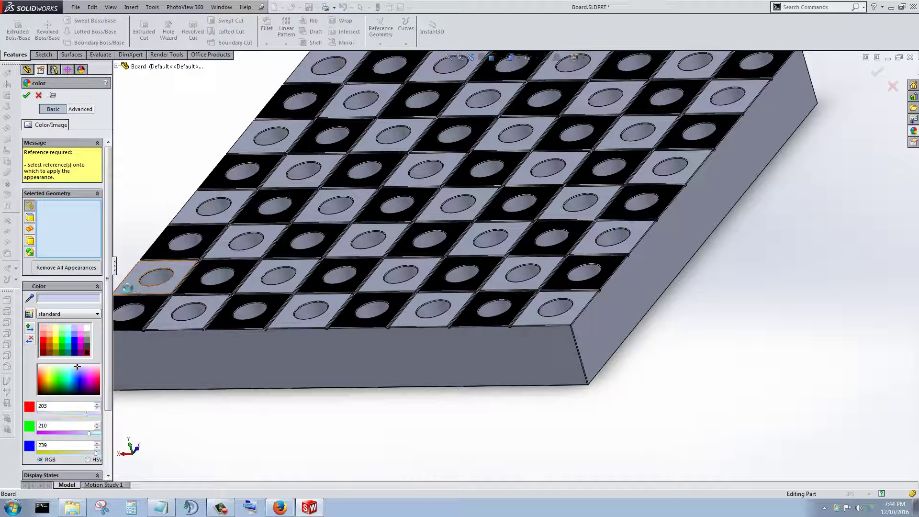
{"action": "left_click", "coordinate": [347, 250]}
{"action": "left_click", "coordinate": [507, 250]}
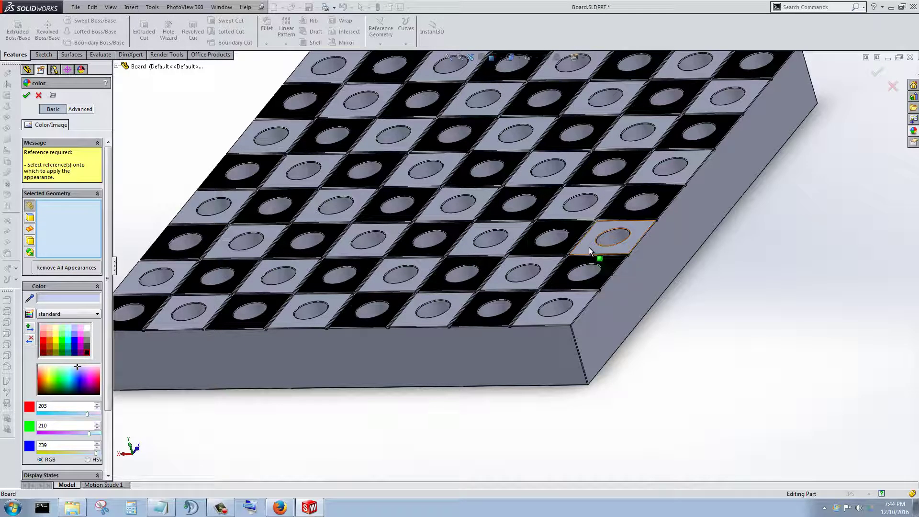
{"action": "left_click", "coordinate": [577, 173]}
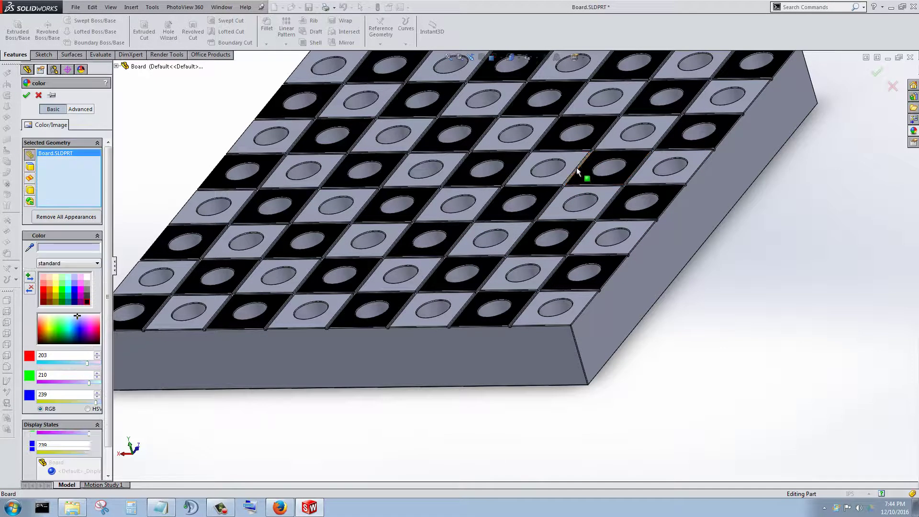
{"action": "left_click", "coordinate": [481, 197]}
{"action": "left_click", "coordinate": [354, 222]}
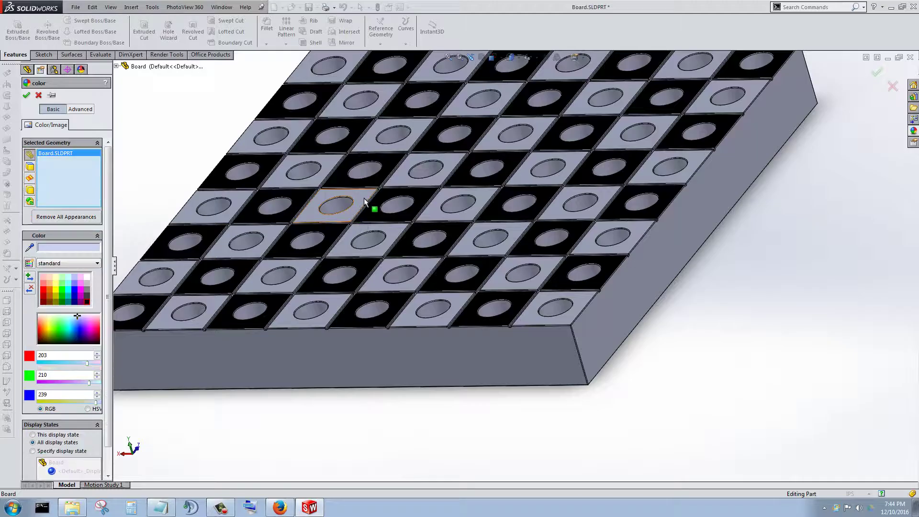
{"action": "left_click", "coordinate": [363, 201]}
{"action": "left_click", "coordinate": [268, 189]}
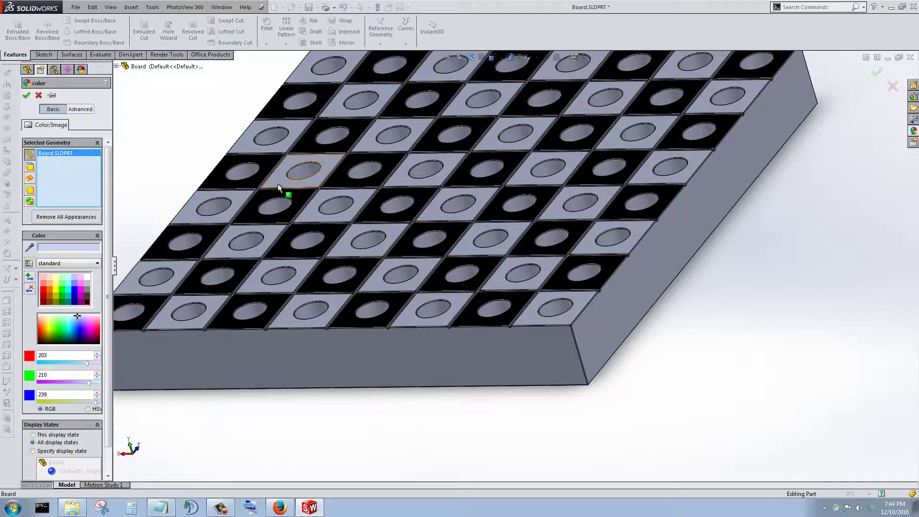
{"action": "left_click", "coordinate": [271, 152]}
{"action": "left_click", "coordinate": [368, 142]}
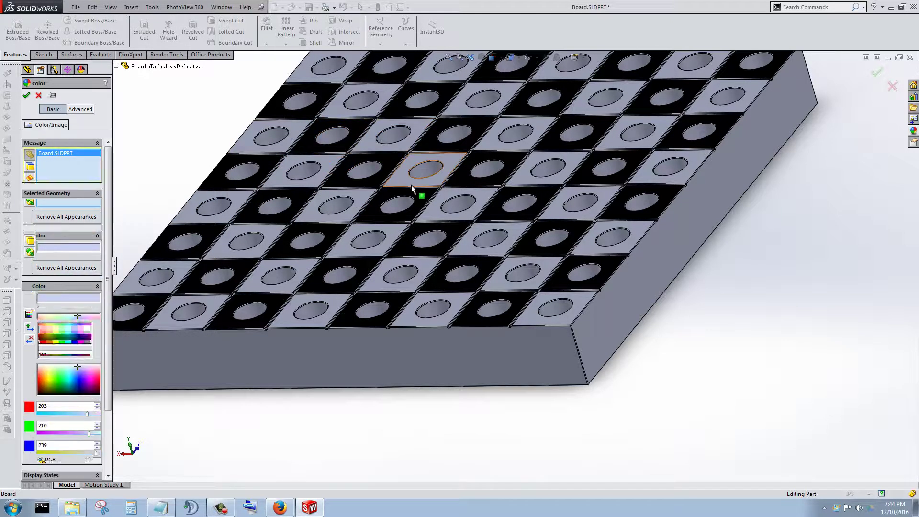
{"action": "left_click", "coordinate": [412, 185]}
{"action": "left_click", "coordinate": [490, 143]}
{"action": "left_click", "coordinate": [627, 145]}
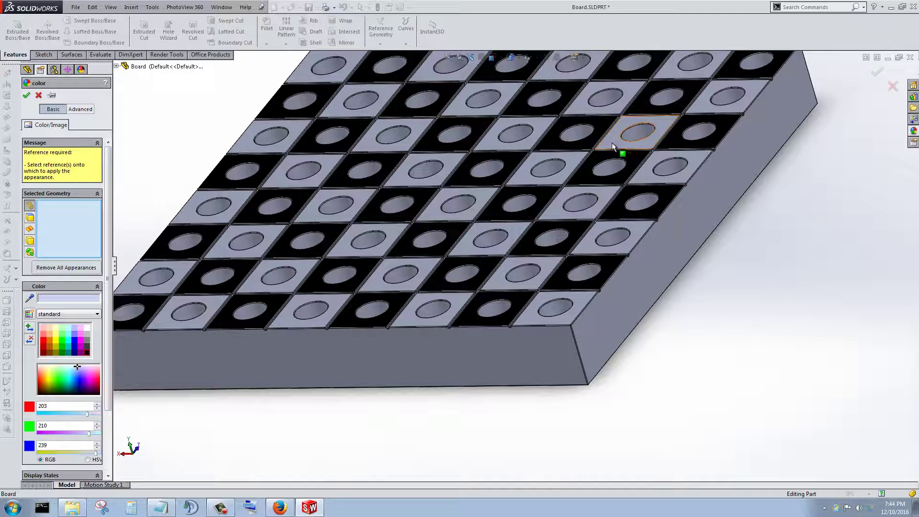
{"action": "left_click", "coordinate": [612, 143]}
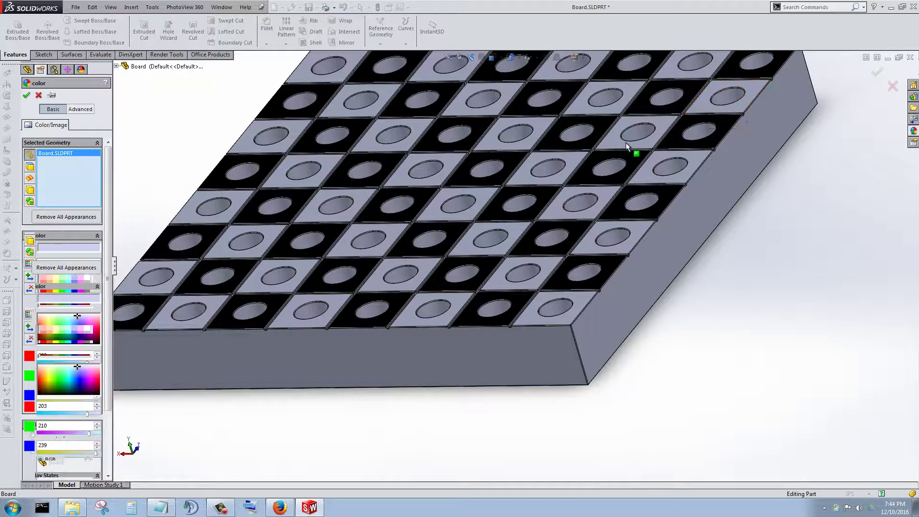
{"action": "left_click", "coordinate": [627, 146]}
{"action": "scroll", "coordinate": [632, 145], "scroll_direction": "down", "scroll_amount": 5}
{"action": "scroll", "coordinate": [479, 172], "scroll_direction": "up", "scroll_amount": 2}
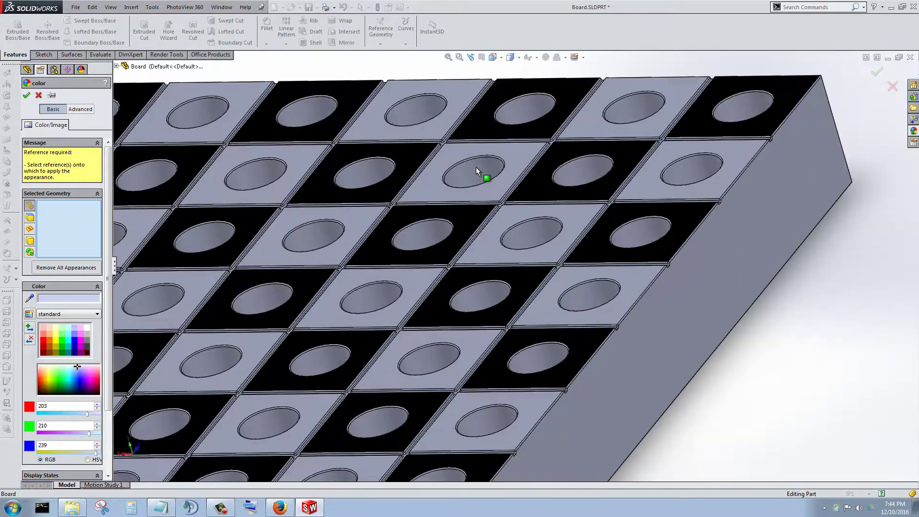
{"action": "scroll", "coordinate": [475, 167], "scroll_direction": "up", "scroll_amount": 2}
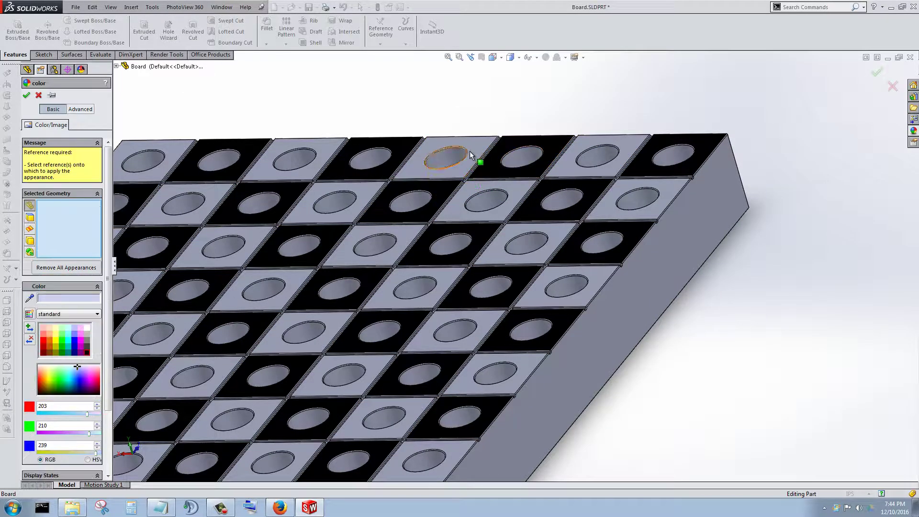
{"action": "left_click", "coordinate": [210, 198]}
{"action": "left_click", "coordinate": [211, 197]}
{"action": "left_click", "coordinate": [174, 199]}
{"action": "scroll", "coordinate": [181, 211], "scroll_direction": "up", "scroll_amount": 2}
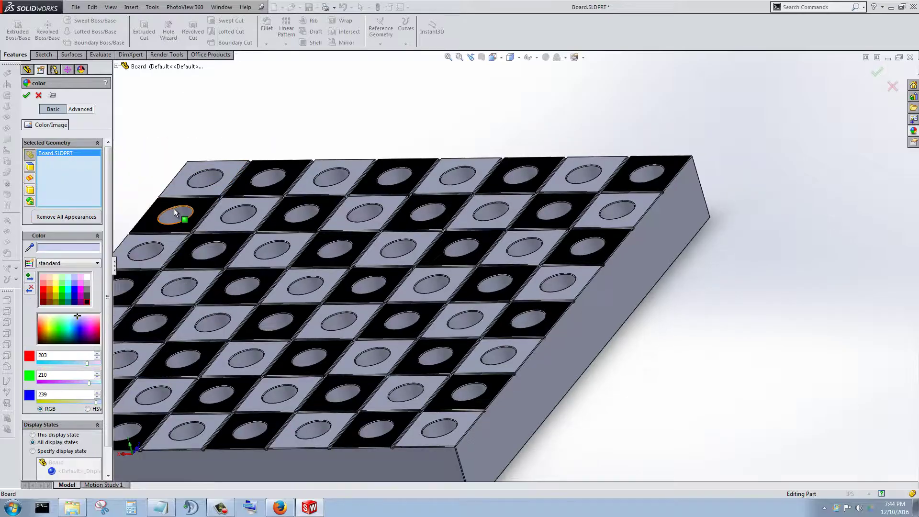
{"action": "left_click", "coordinate": [173, 243]}
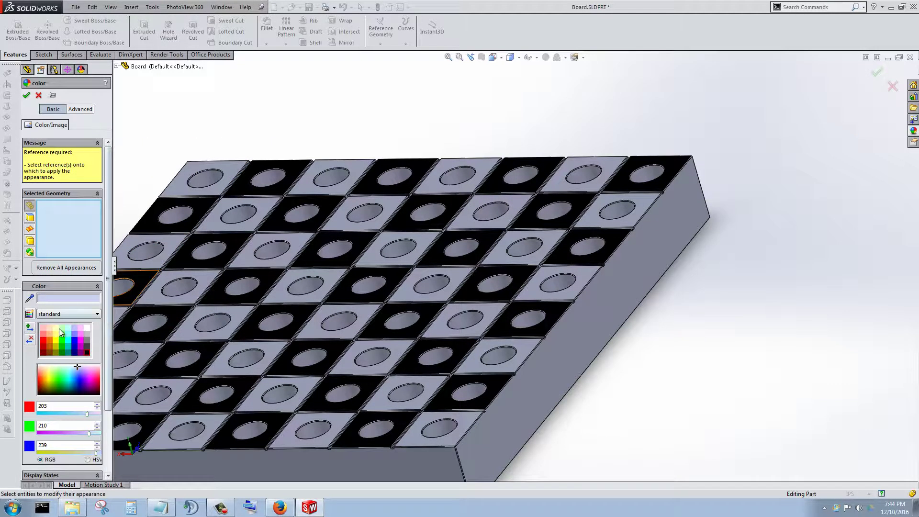
- Pick white, then start adding light tile top faces to the colour selection
{"action": "left_click", "coordinate": [85, 327]}
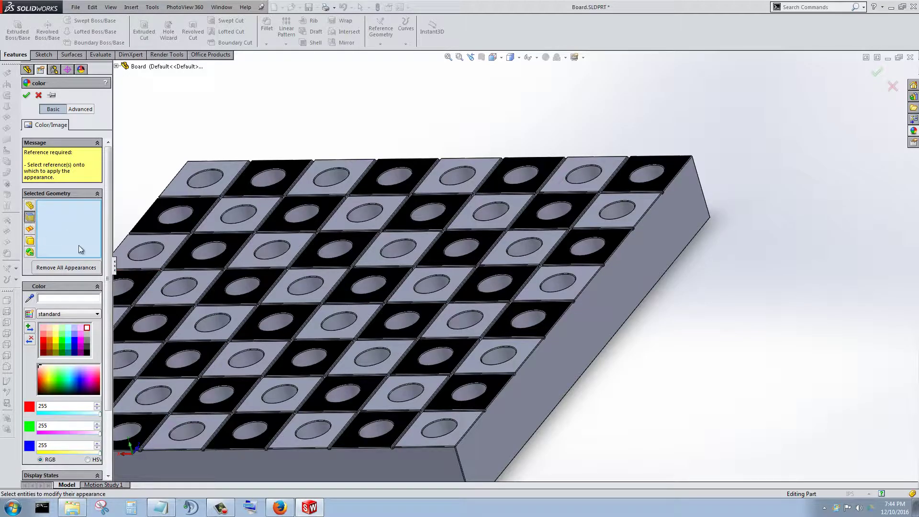
{"action": "left_click", "coordinate": [186, 192]}
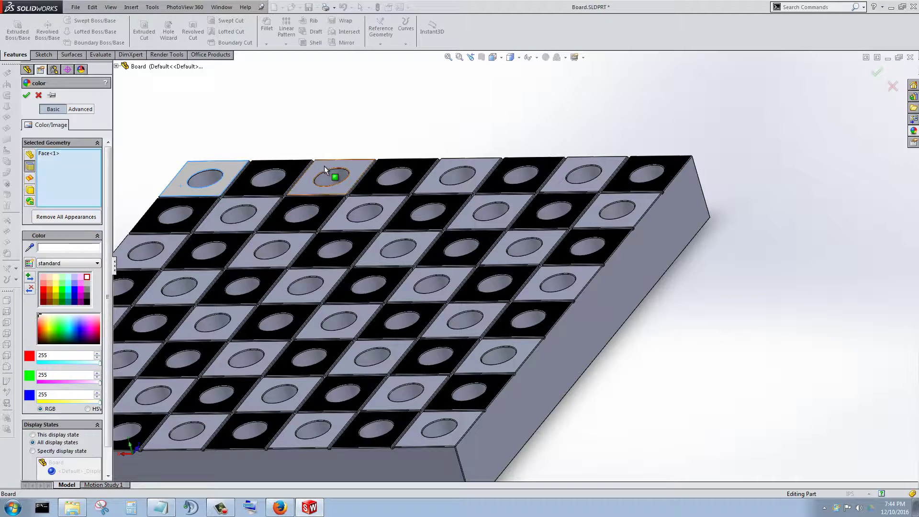
{"action": "left_click", "coordinate": [337, 185]}
{"action": "left_click", "coordinate": [455, 176]}
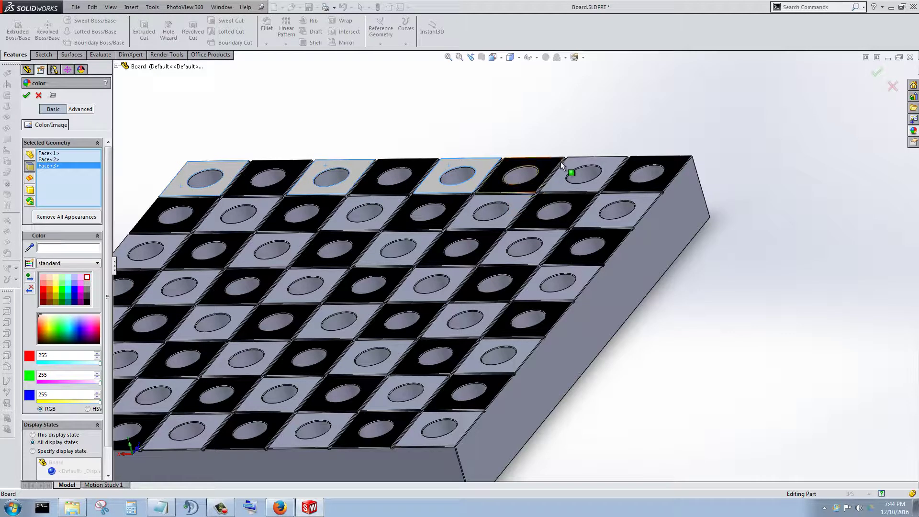
{"action": "left_click", "coordinate": [575, 167]}
{"action": "left_click", "coordinate": [643, 199]}
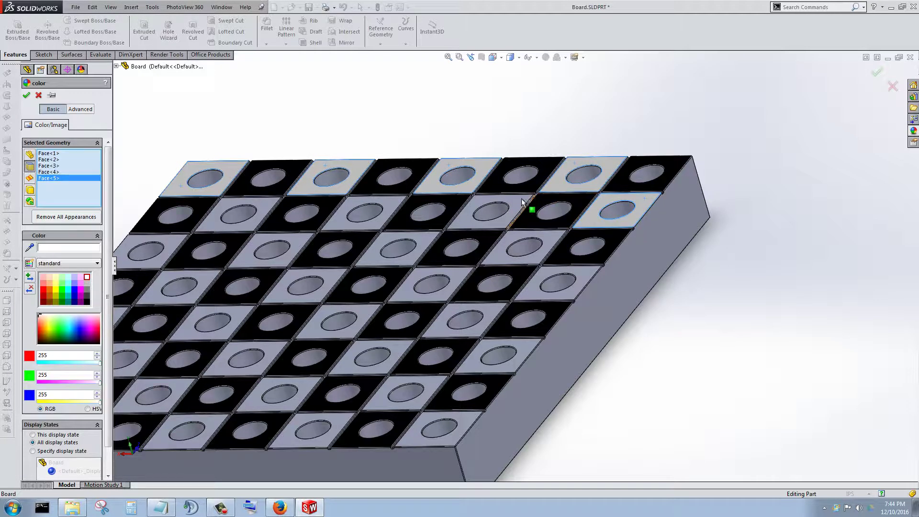
{"action": "left_click", "coordinate": [516, 218]}
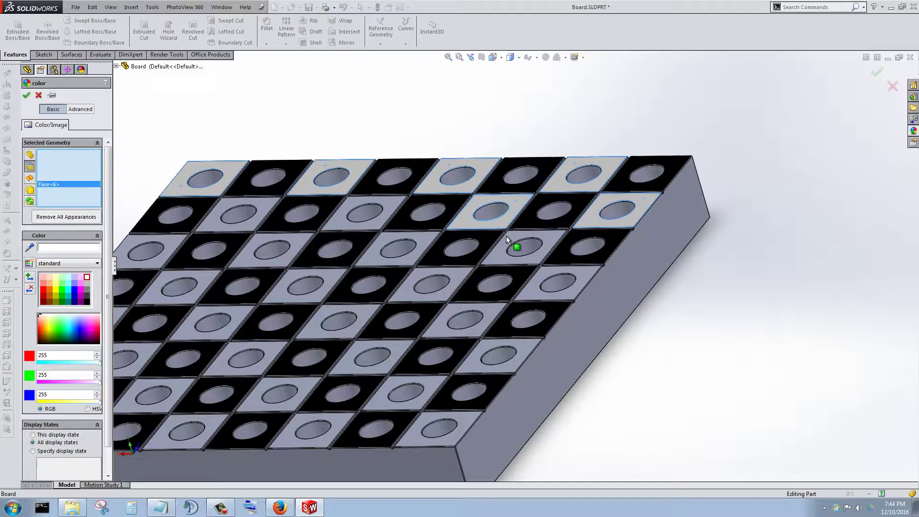
{"action": "left_click", "coordinate": [457, 323]}
{"action": "left_click", "coordinate": [393, 368]}
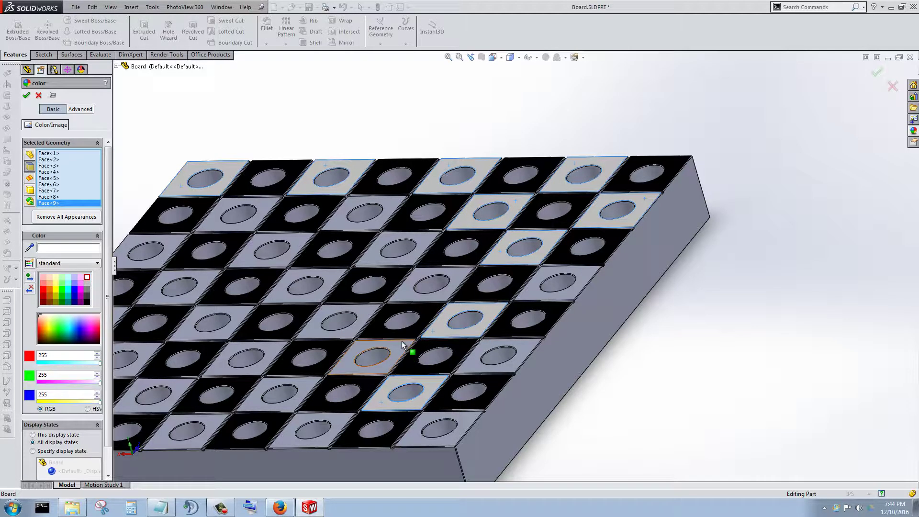
{"action": "left_click", "coordinate": [406, 349]}
{"action": "left_click", "coordinate": [419, 287]}
{"action": "left_click", "coordinate": [382, 235]}
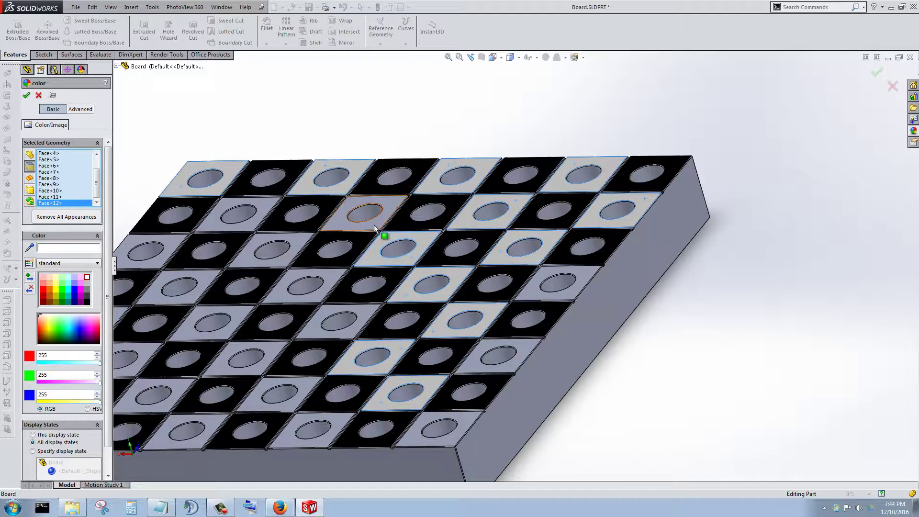
{"action": "left_click", "coordinate": [359, 223]}
{"action": "left_click", "coordinate": [306, 249]}
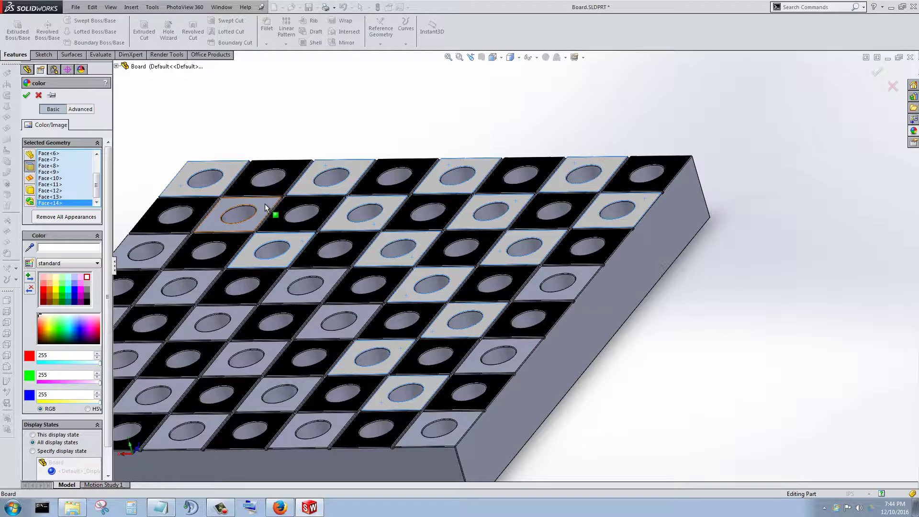
{"action": "left_click", "coordinate": [236, 211]}
{"action": "left_click", "coordinate": [236, 179]}
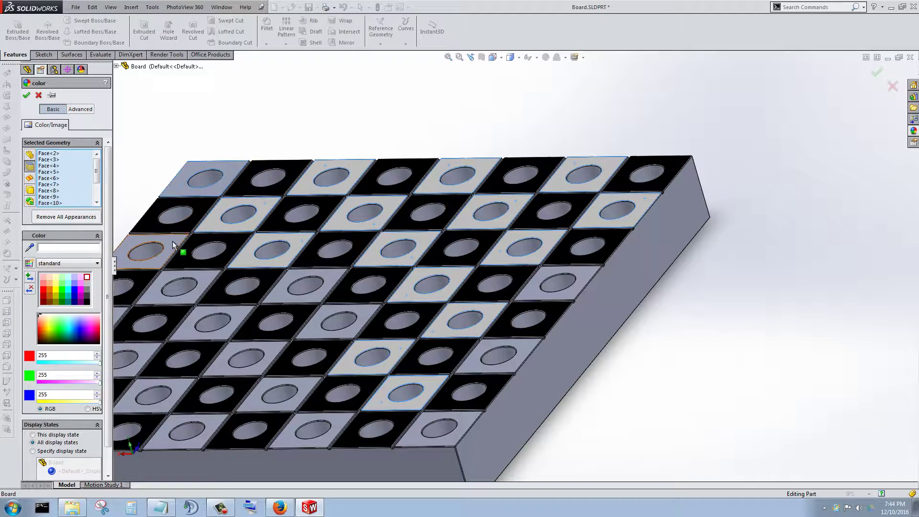
{"action": "left_click", "coordinate": [178, 278]}
{"action": "left_click", "coordinate": [196, 319]}
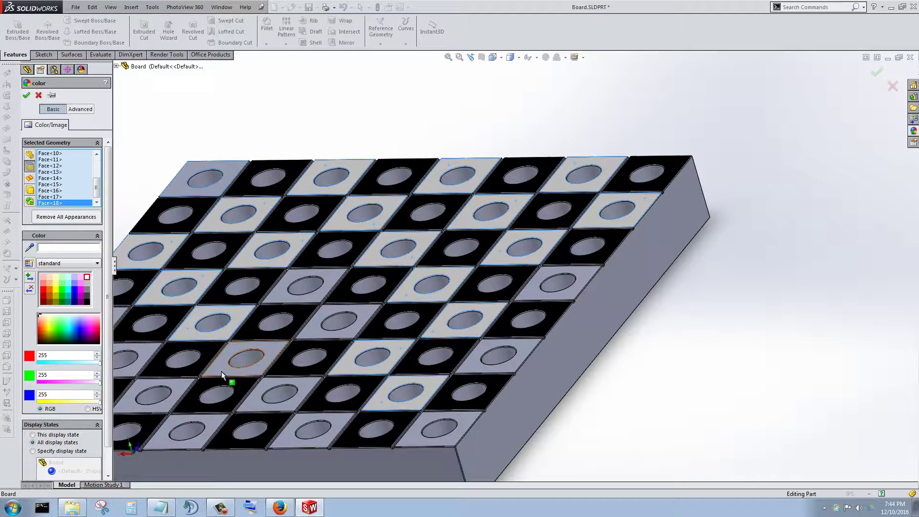
{"action": "left_click", "coordinate": [238, 379]}
{"action": "left_click", "coordinate": [269, 413]}
{"action": "left_click", "coordinate": [297, 448]}
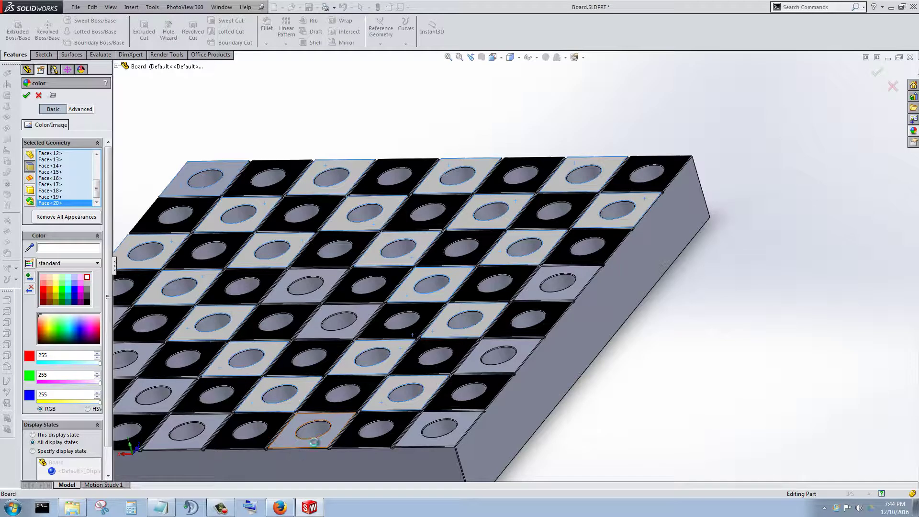
- Add the remaining light tile faces, 32 in all, and colour them lavender, then white
{"action": "left_click", "coordinate": [419, 446]}
{"action": "left_click", "coordinate": [481, 365]}
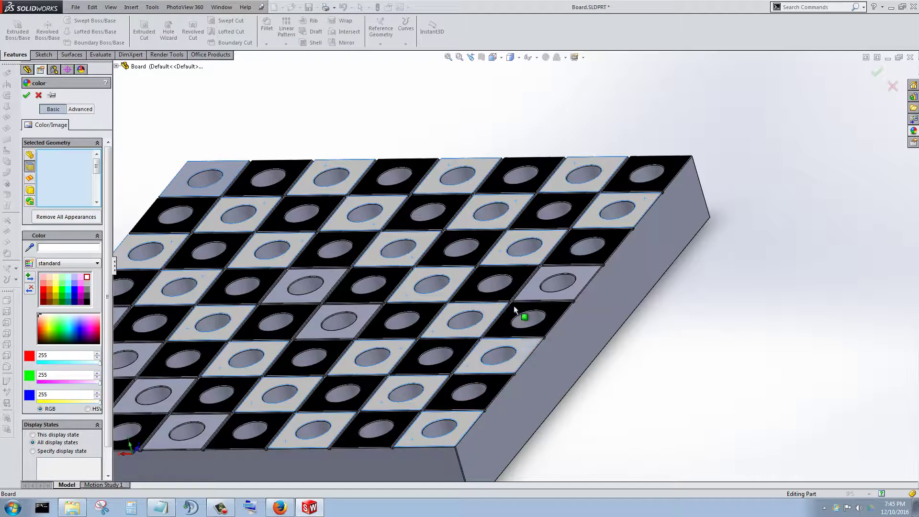
{"action": "left_click", "coordinate": [533, 296]}
{"action": "left_click", "coordinate": [219, 427]}
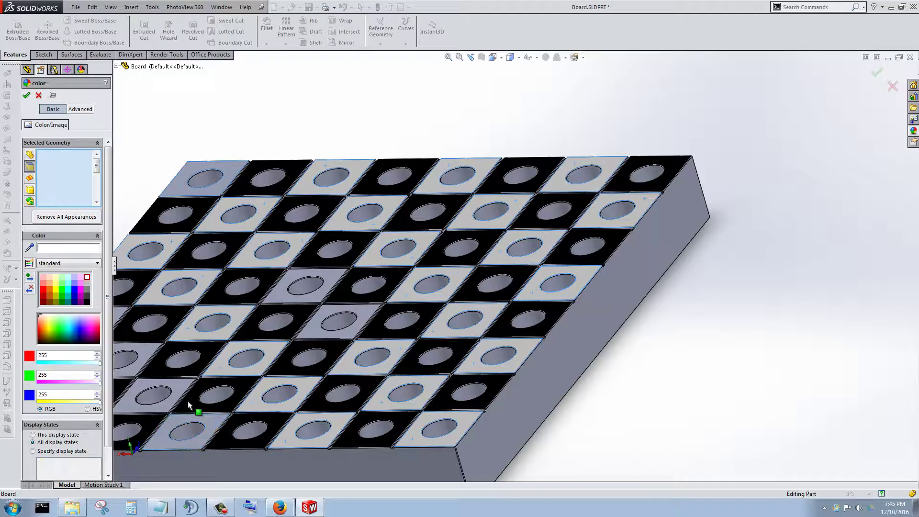
{"action": "left_click", "coordinate": [179, 392]}
{"action": "left_click", "coordinate": [158, 361]}
{"action": "scroll", "coordinate": [175, 349], "scroll_direction": "up", "scroll_amount": 1}
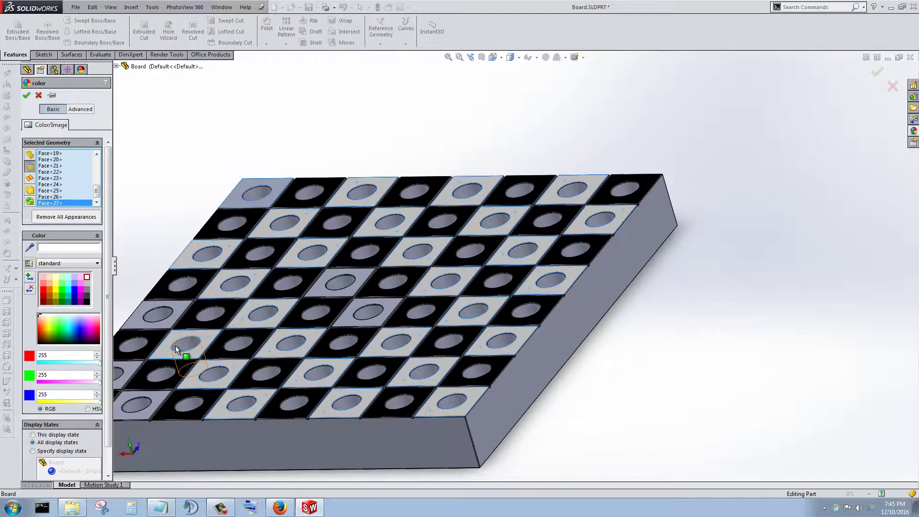
{"action": "left_click", "coordinate": [320, 295]}
{"action": "left_click", "coordinate": [182, 311]}
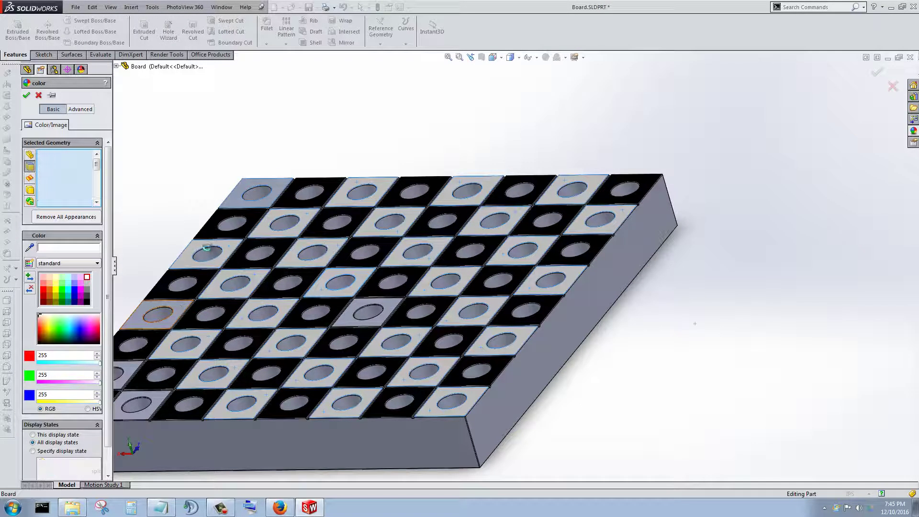
{"action": "left_click", "coordinate": [231, 206]}
{"action": "scroll", "coordinate": [206, 326], "scroll_direction": "up", "scroll_amount": 1}
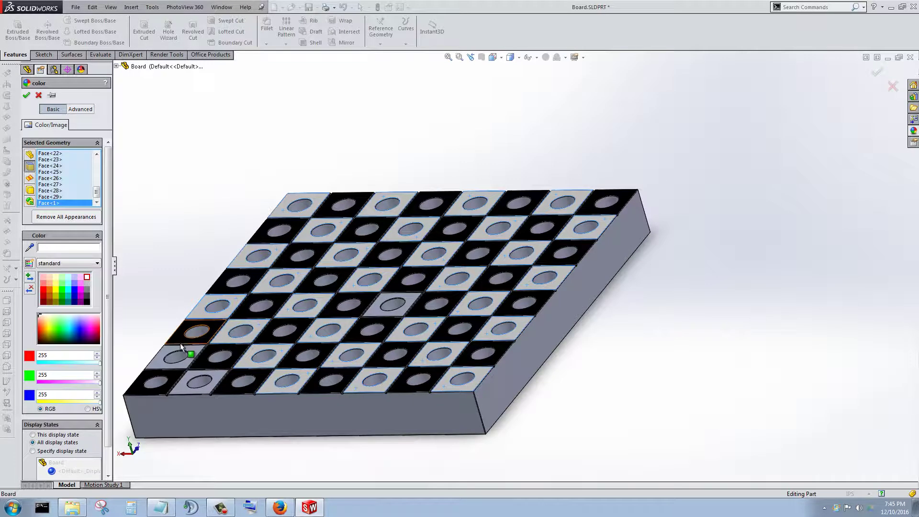
{"action": "scroll", "coordinate": [189, 354], "scroll_direction": "down", "scroll_amount": 1}
{"action": "left_click", "coordinate": [188, 356]}
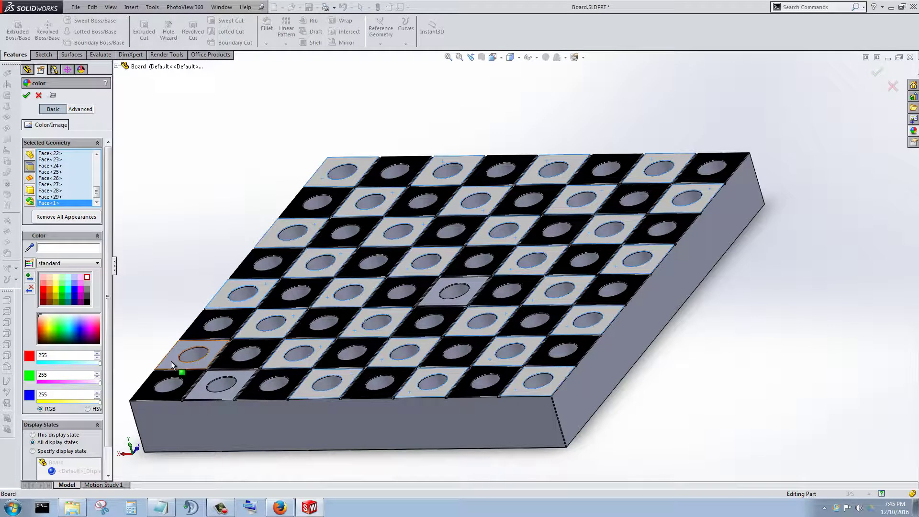
{"action": "left_click", "coordinate": [200, 394]}
{"action": "left_click", "coordinate": [447, 294]}
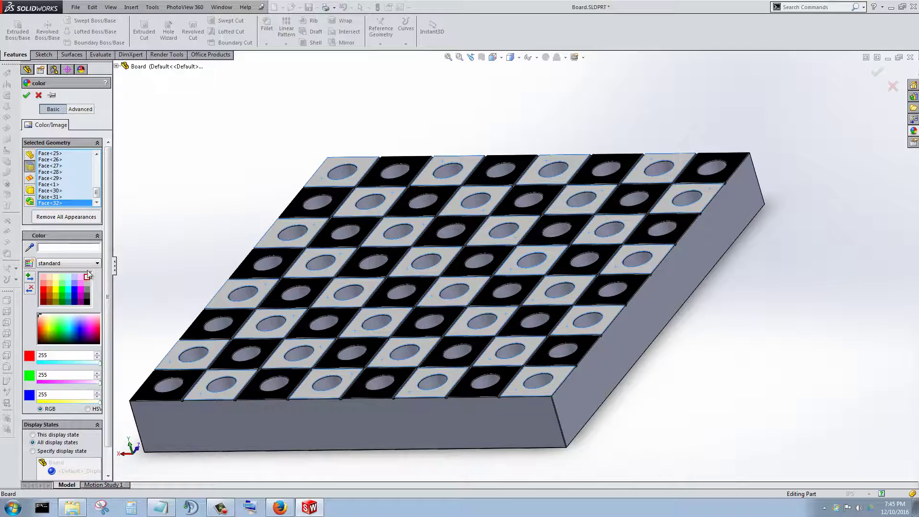
{"action": "scroll", "coordinate": [559, 363], "scroll_direction": "down", "scroll_amount": 5}
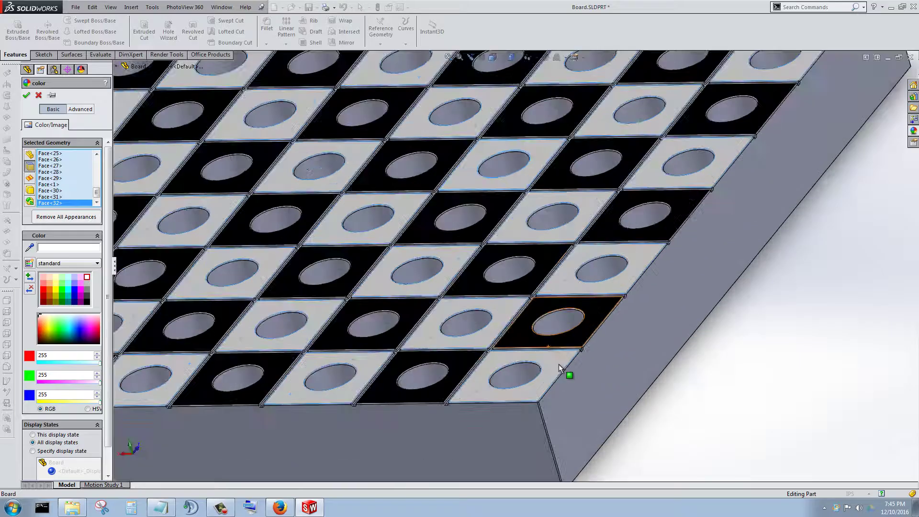
{"action": "scroll", "coordinate": [409, 340], "scroll_direction": "down", "scroll_amount": 2}
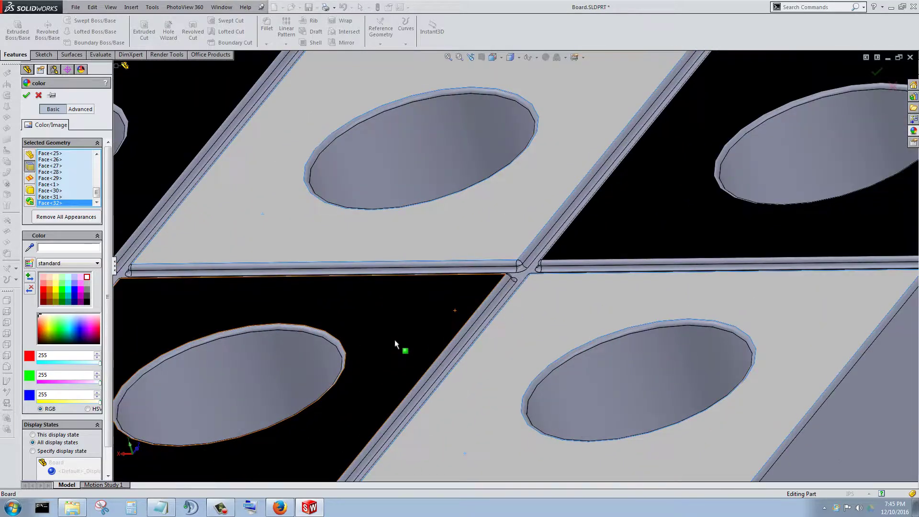
{"action": "left_click", "coordinate": [74, 276]}
{"action": "left_click", "coordinate": [87, 276]}
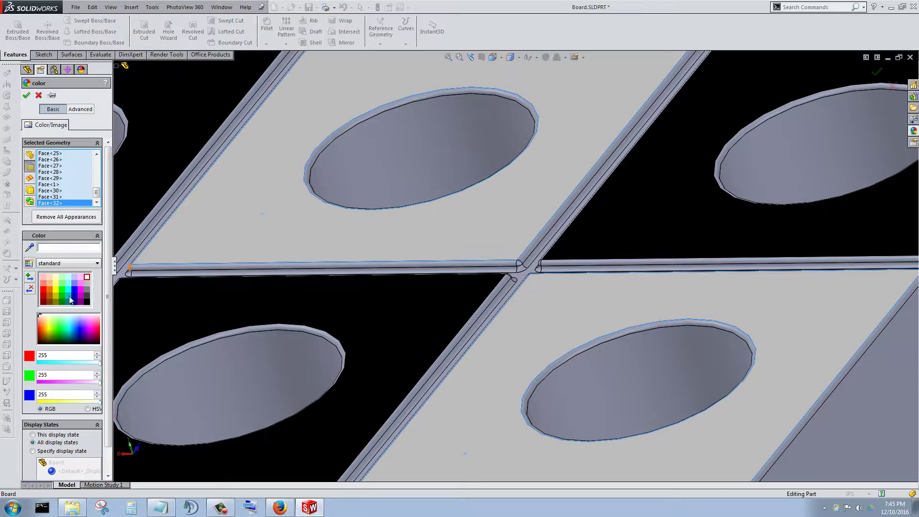
- Confirm the tile colour and orbit the board to a lower viewing angle
{"action": "left_click", "coordinate": [26, 94]}
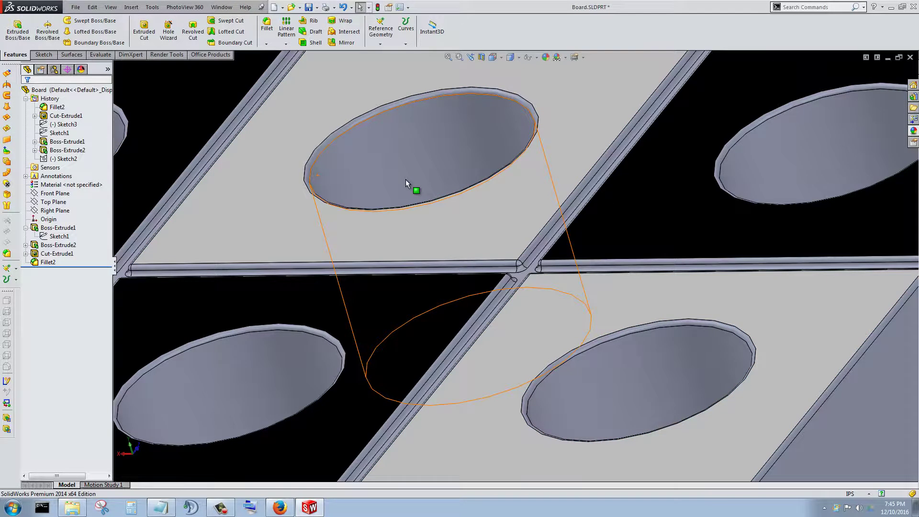
{"action": "scroll", "coordinate": [407, 192], "scroll_direction": "up", "scroll_amount": 3}
{"action": "scroll", "coordinate": [409, 206], "scroll_direction": "up", "scroll_amount": 5}
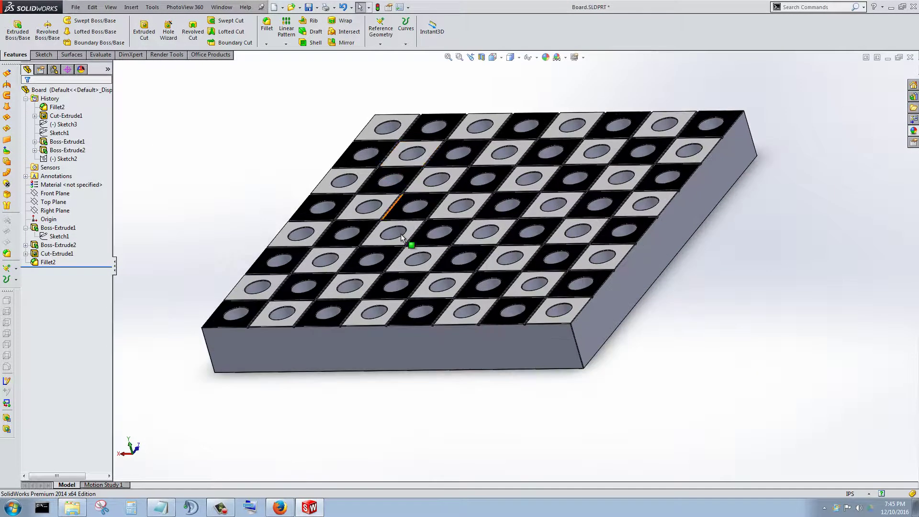
{"action": "middle_click_drag", "start_coordinate": [406, 242], "coordinate": [453, 410]}
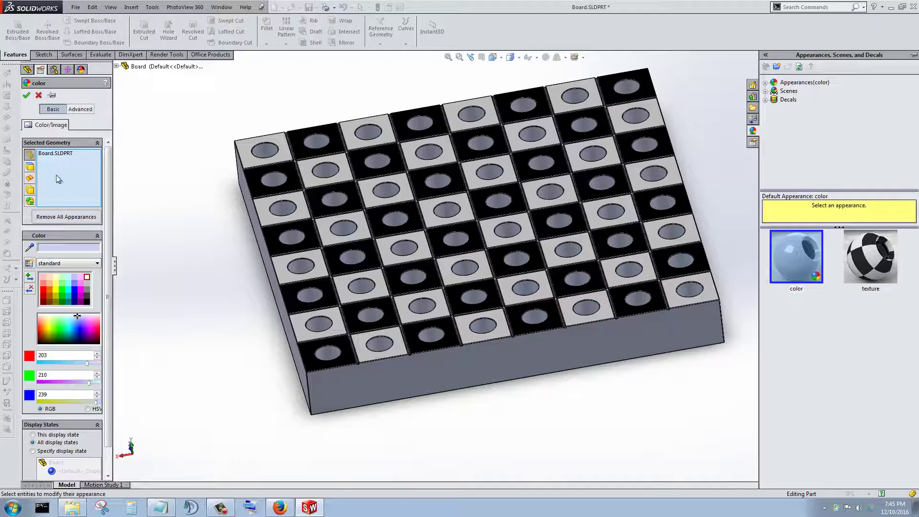
- Try green, purple and grey on the whole part, then apply light grey 192,192,192
{"action": "left_click", "coordinate": [61, 283]}
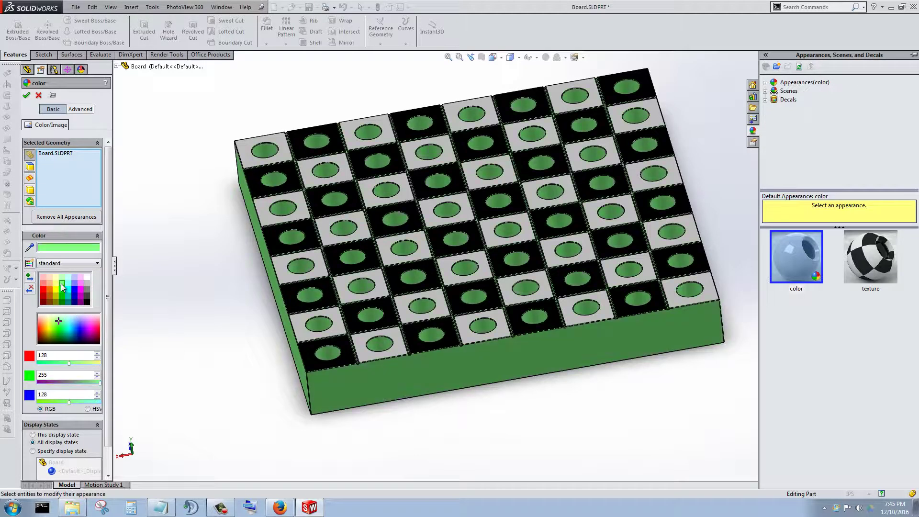
{"action": "scroll", "coordinate": [359, 248], "scroll_direction": "down", "scroll_amount": 8}
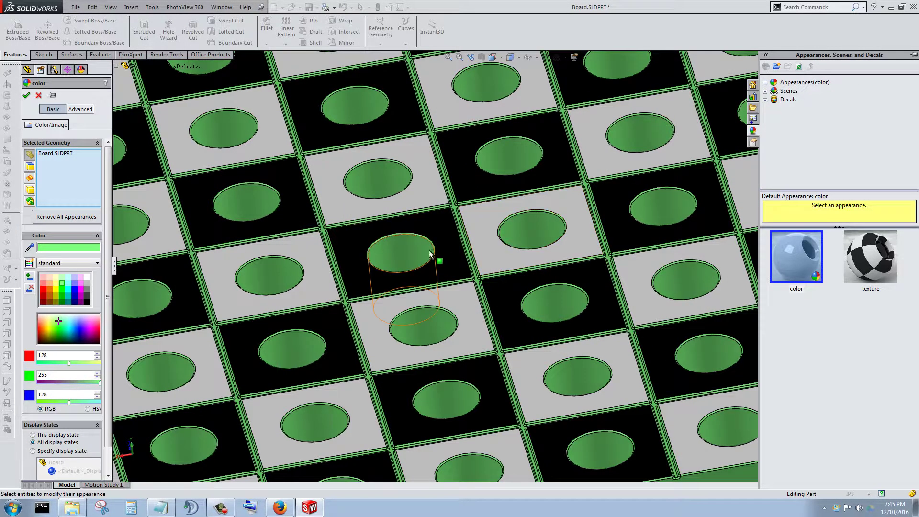
{"action": "scroll", "coordinate": [359, 248], "scroll_direction": "up", "scroll_amount": 6}
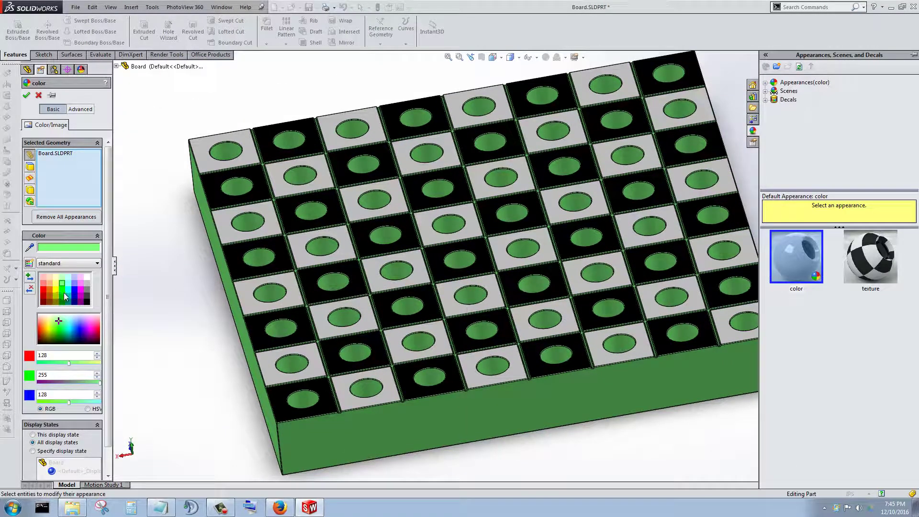
{"action": "left_click", "coordinate": [80, 302]}
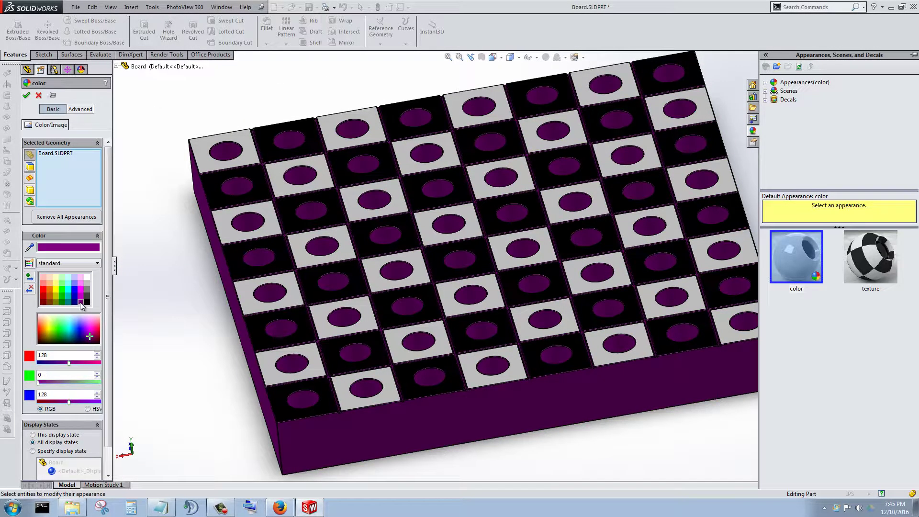
{"action": "left_click", "coordinate": [87, 290]}
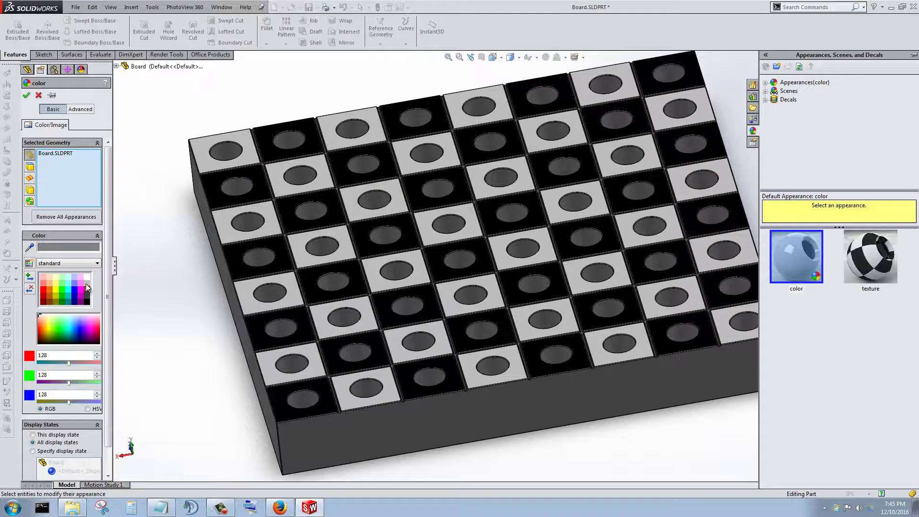
{"action": "left_click", "coordinate": [86, 284]}
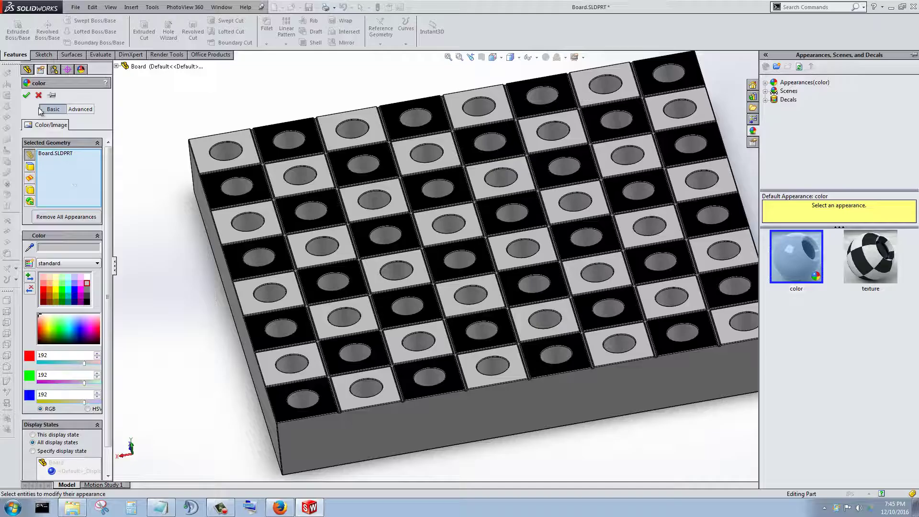
{"action": "left_click", "coordinate": [28, 96]}
{"action": "middle_click_drag", "start_coordinate": [402, 287], "coordinate": [534, 159]}
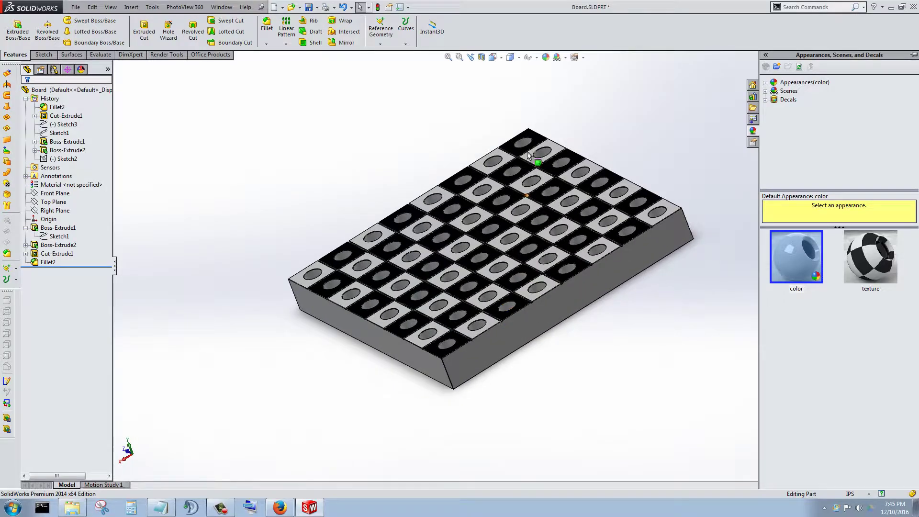
- Switch to the isometric view and save the chessboard part
{"action": "left_click", "coordinate": [492, 59]}
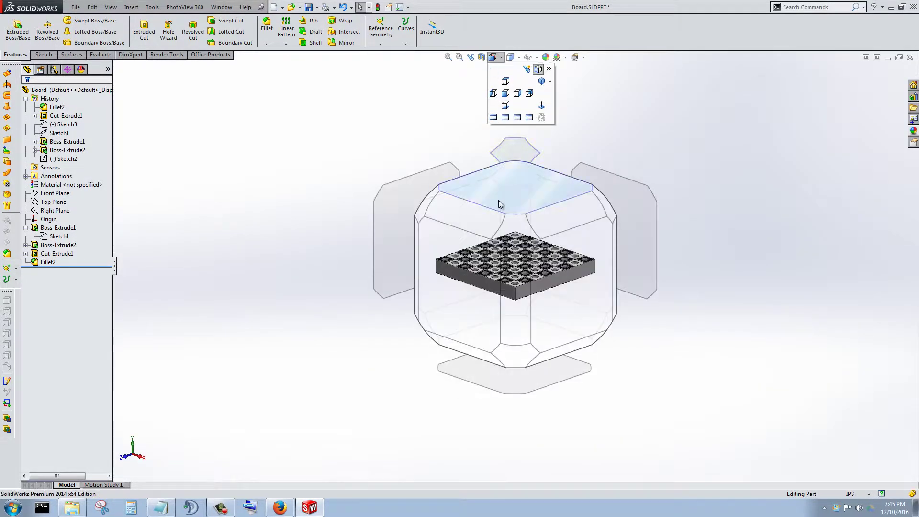
{"action": "left_click", "coordinate": [511, 234]}
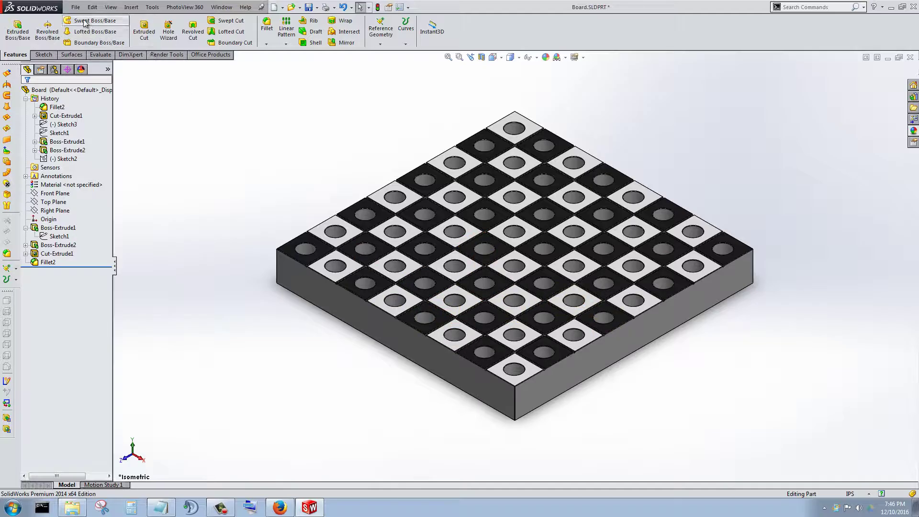
{"action": "left_click", "coordinate": [75, 6]}
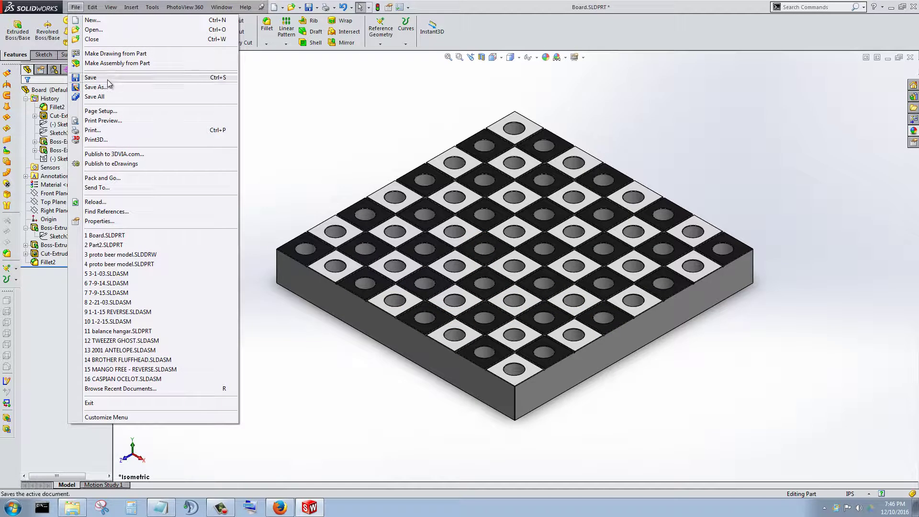
{"action": "left_click", "coordinate": [123, 78]}
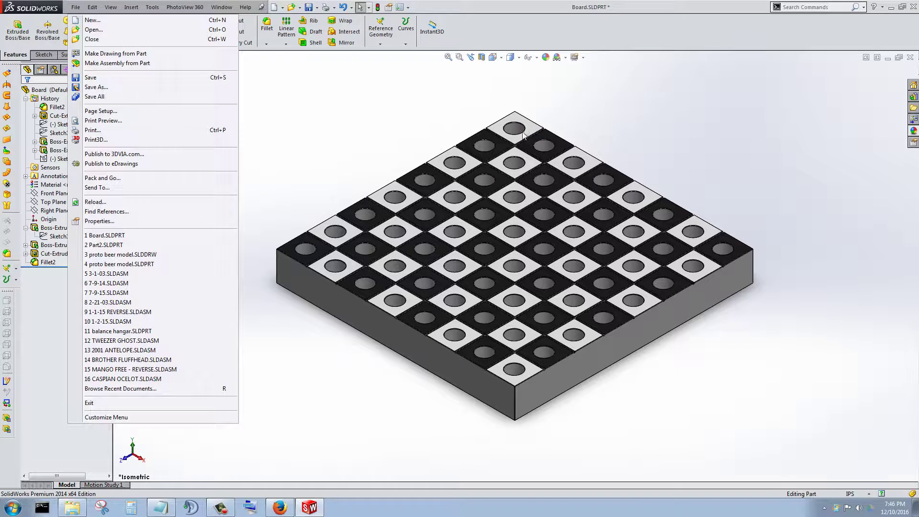
- Undo the most recent appearance edit from the undo history list
{"action": "left_click", "coordinate": [352, 7]}
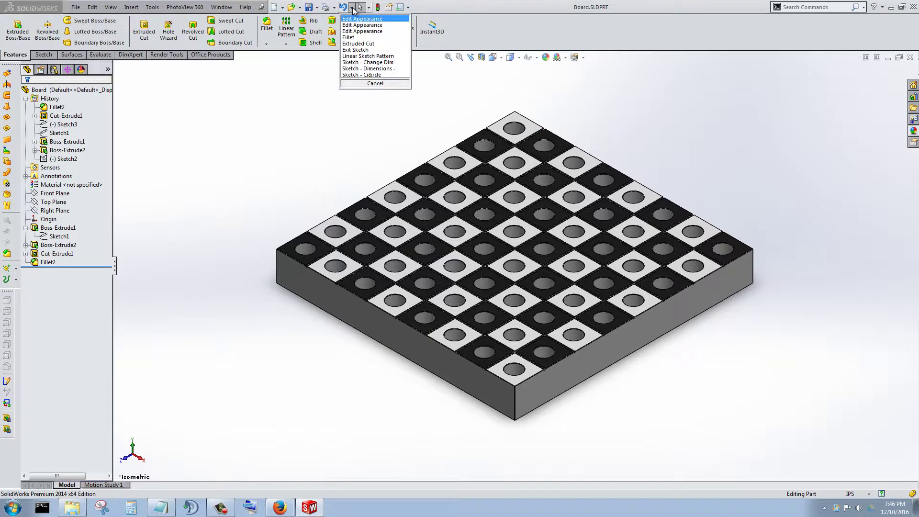
{"action": "left_click", "coordinate": [272, 145]}
{"action": "scroll", "coordinate": [541, 284], "scroll_direction": "down", "scroll_amount": 6}
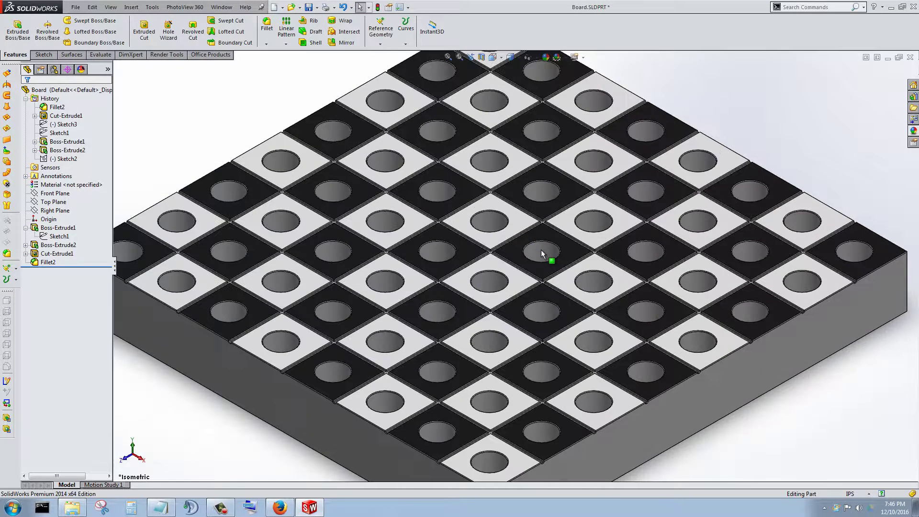
{"action": "scroll", "coordinate": [541, 283], "scroll_direction": "up", "scroll_amount": 8}
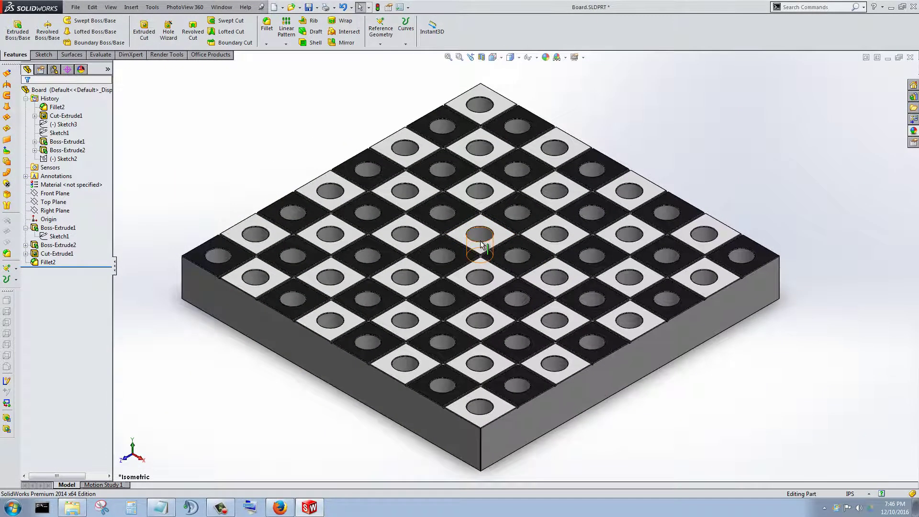
{"action": "scroll", "coordinate": [480, 236], "scroll_direction": "down", "scroll_amount": 4}
{"action": "scroll", "coordinate": [483, 238], "scroll_direction": "down", "scroll_amount": 4}
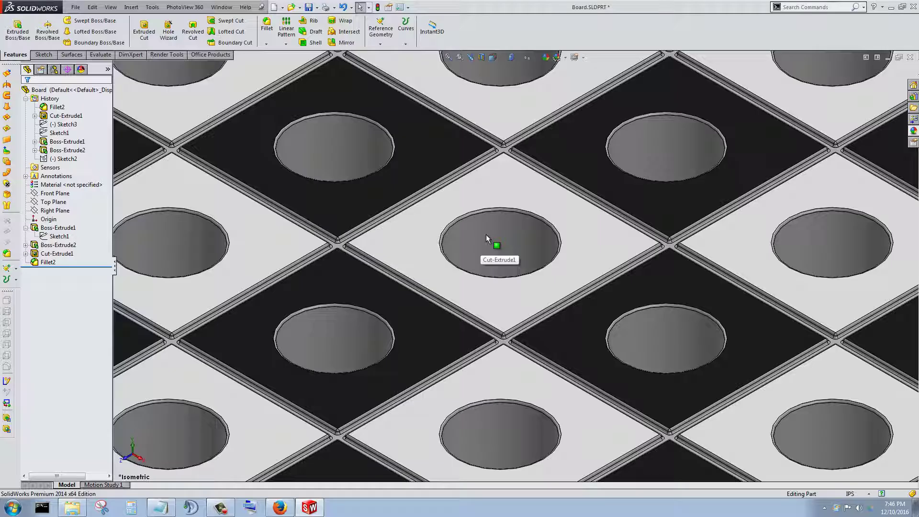
{"action": "scroll", "coordinate": [486, 234], "scroll_direction": "up", "scroll_amount": 8}
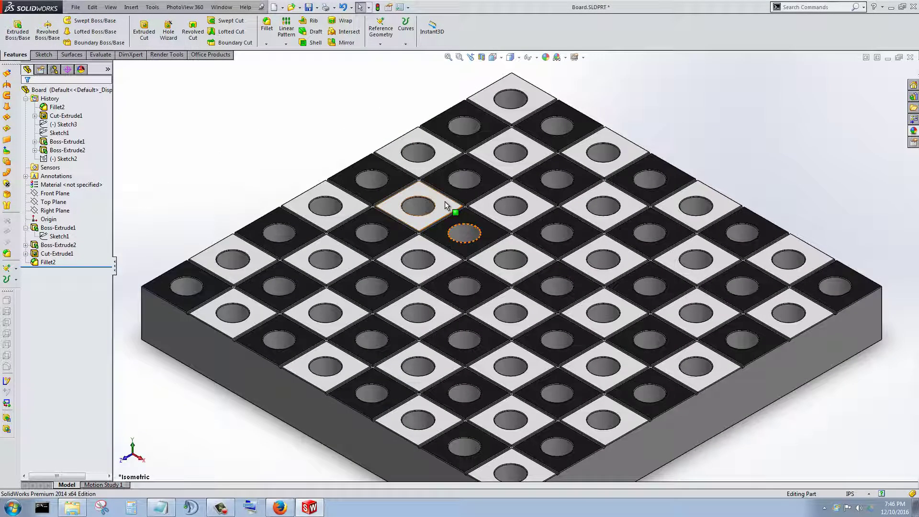
{"action": "scroll", "coordinate": [492, 369], "scroll_direction": "down", "scroll_amount": 5}
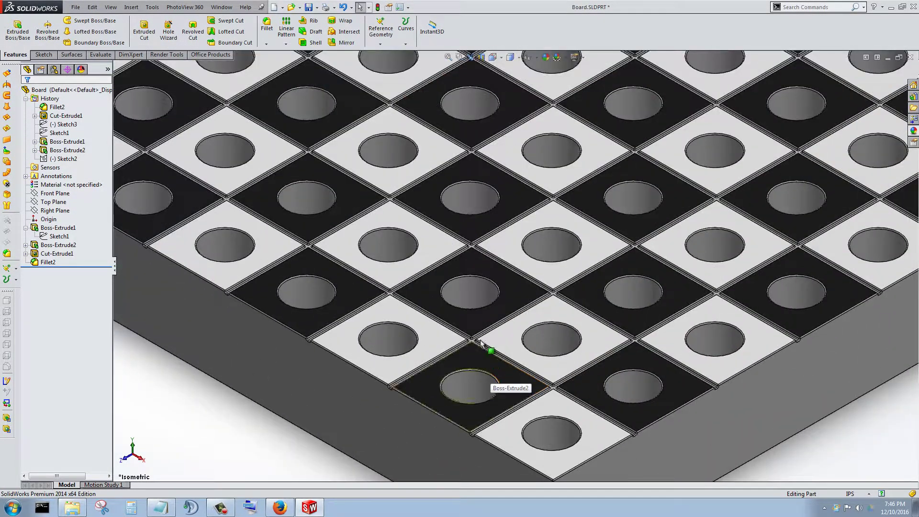
{"action": "scroll", "coordinate": [480, 341], "scroll_direction": "down", "scroll_amount": 6}
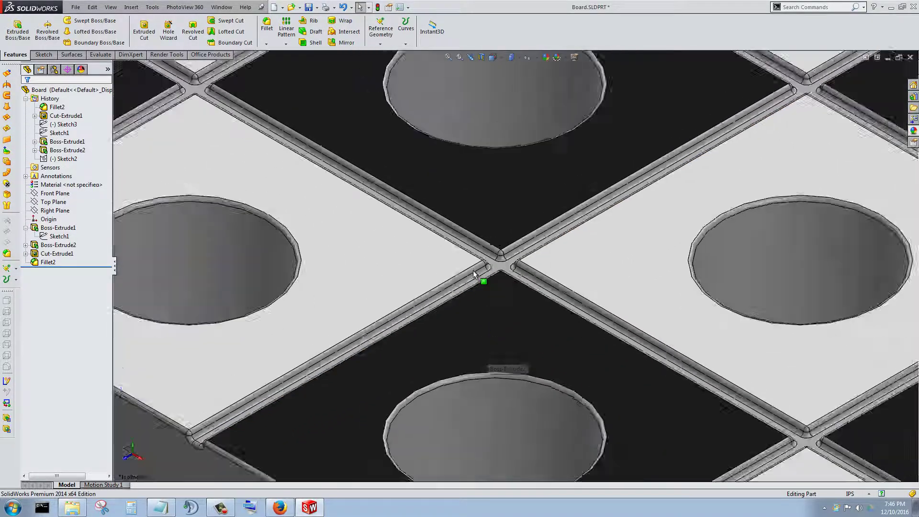
{"action": "scroll", "coordinate": [473, 275], "scroll_direction": "up", "scroll_amount": 4}
{"action": "middle_click_drag", "start_coordinate": [472, 275], "coordinate": [478, 256]}
{"action": "scroll", "coordinate": [478, 268], "scroll_direction": "down", "scroll_amount": 3}
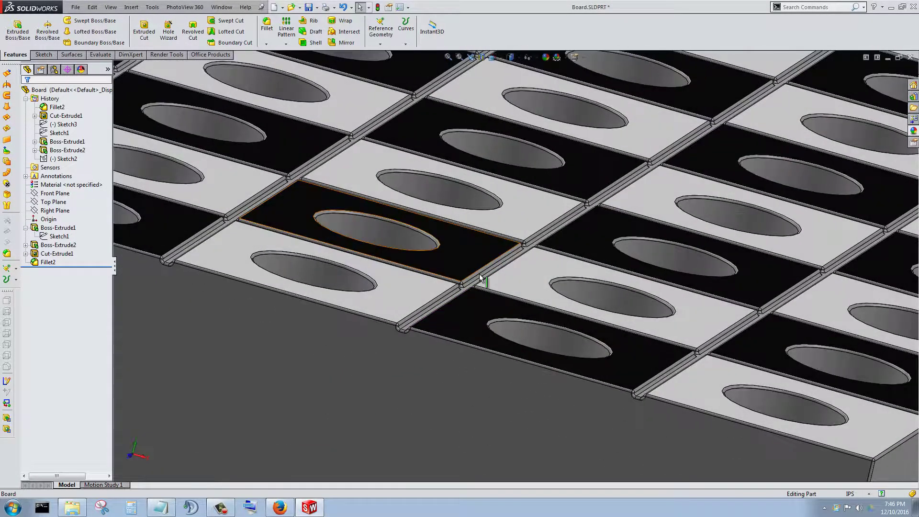
{"action": "scroll", "coordinate": [480, 277], "scroll_direction": "down", "scroll_amount": 3}
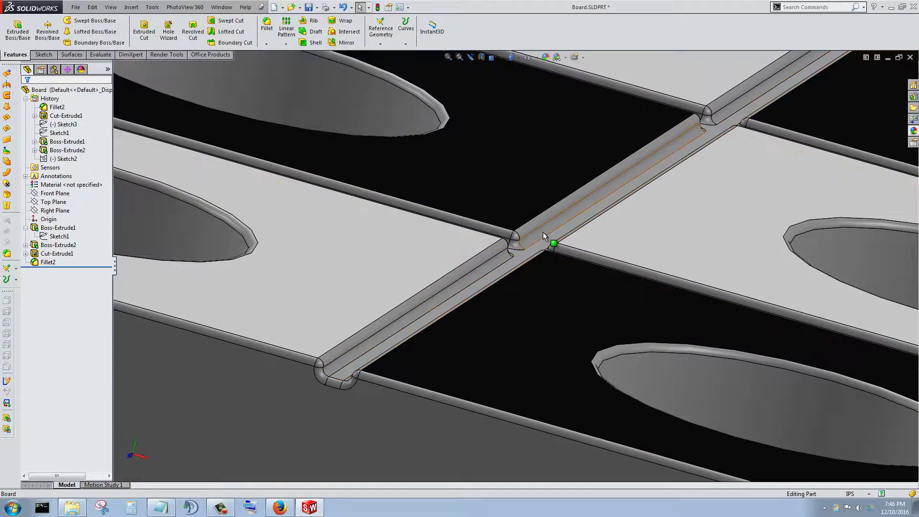
{"action": "scroll", "coordinate": [542, 231], "scroll_direction": "up", "scroll_amount": 2}
{"action": "middle_click_drag", "start_coordinate": [530, 254], "coordinate": [483, 291]}
{"action": "scroll", "coordinate": [262, 246], "scroll_direction": "down", "scroll_amount": 5}
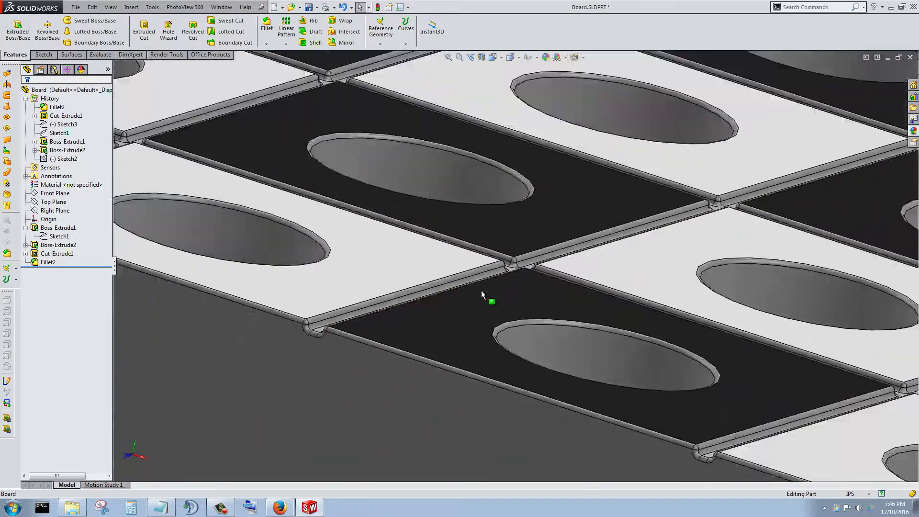
- Measure between the fillet strip face and the adjacent tile top face
{"action": "left_click", "coordinate": [135, 7]}
{"action": "left_click", "coordinate": [152, 7]}
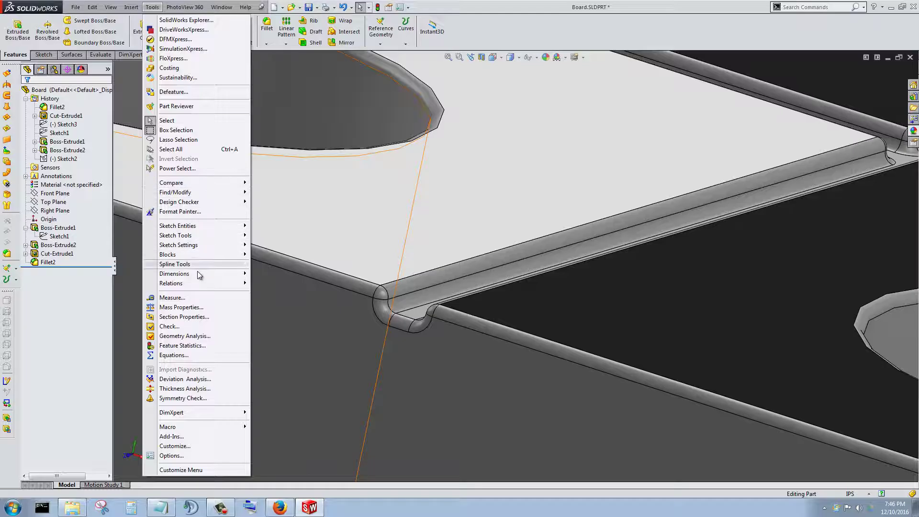
{"action": "left_click", "coordinate": [184, 298]}
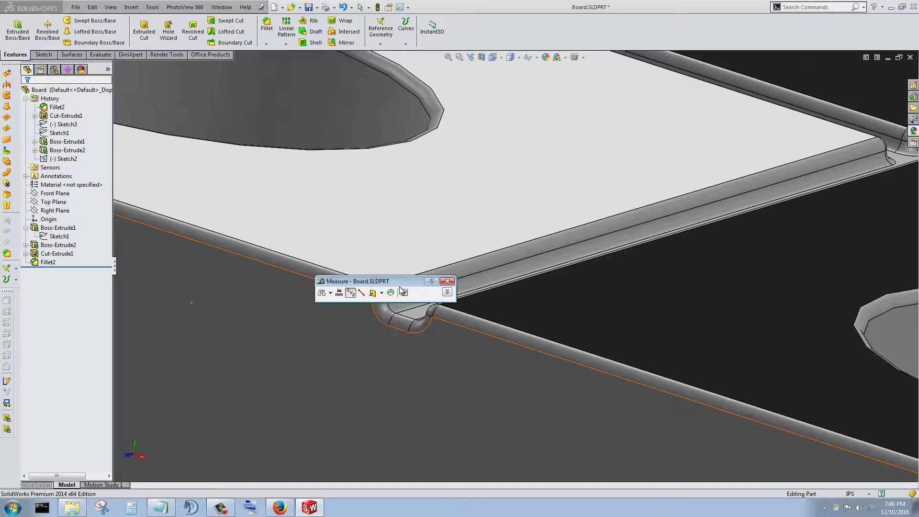
{"action": "scroll", "coordinate": [449, 268], "scroll_direction": "down", "scroll_amount": 2}
{"action": "middle_click_drag", "start_coordinate": [512, 277], "coordinate": [523, 312]}
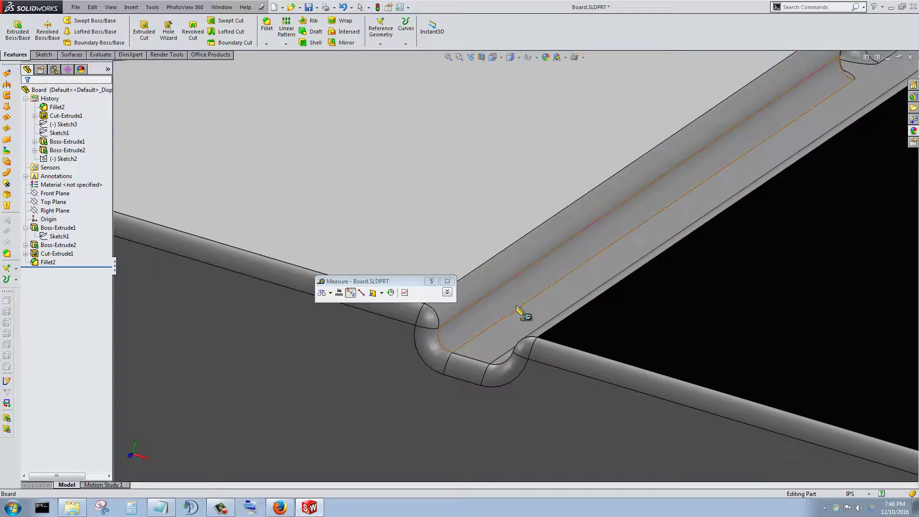
{"action": "left_click", "coordinate": [513, 324]}
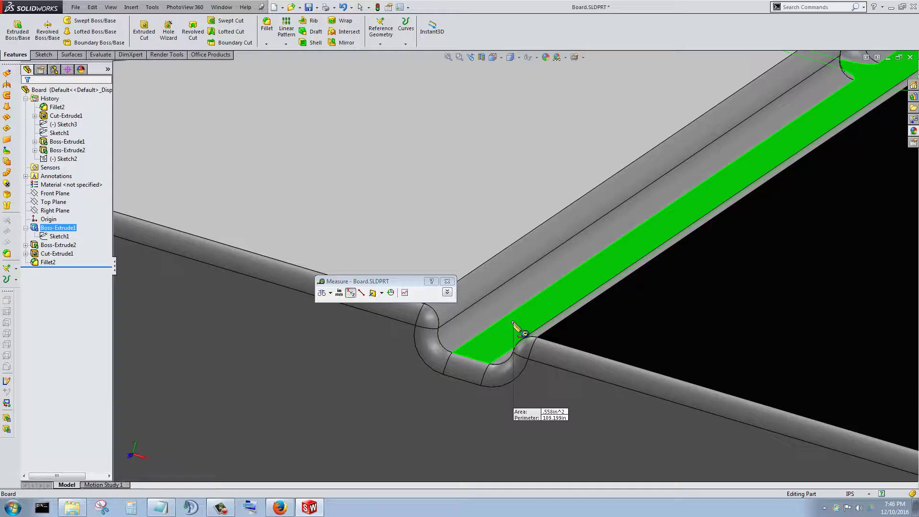
{"action": "left_click", "coordinate": [476, 238]}
- Orbit and zoom around the tile gaps to check the 0.010 in normal distance
{"action": "scroll", "coordinate": [593, 291], "scroll_direction": "up", "scroll_amount": 3}
{"action": "scroll", "coordinate": [617, 216], "scroll_direction": "down", "scroll_amount": 2}
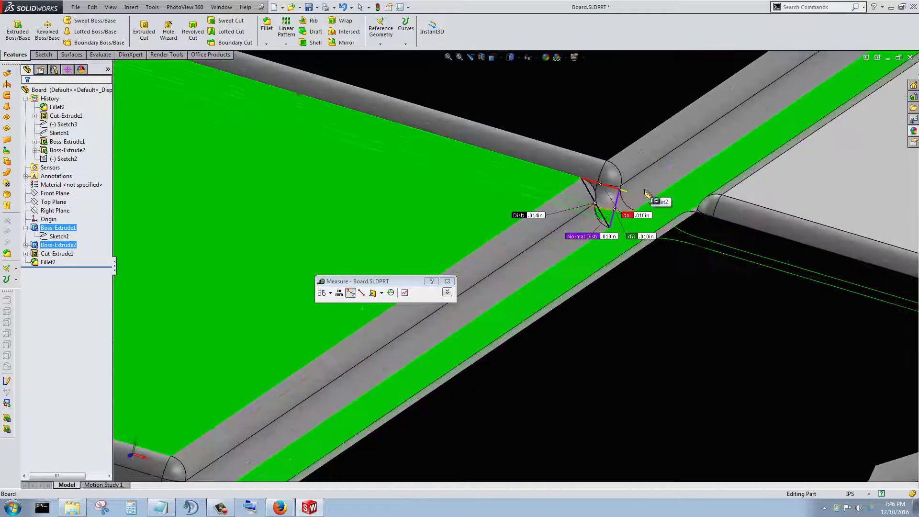
{"action": "scroll", "coordinate": [571, 265], "scroll_direction": "down", "scroll_amount": 3}
{"action": "scroll", "coordinate": [573, 243], "scroll_direction": "up", "scroll_amount": 2}
{"action": "scroll", "coordinate": [577, 241], "scroll_direction": "down", "scroll_amount": 4}
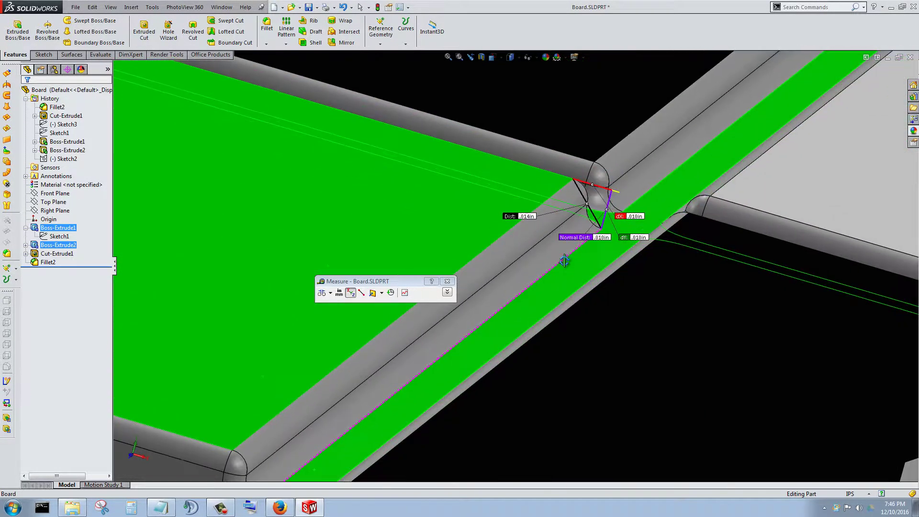
{"action": "scroll", "coordinate": [577, 242], "scroll_direction": "down", "scroll_amount": 3}
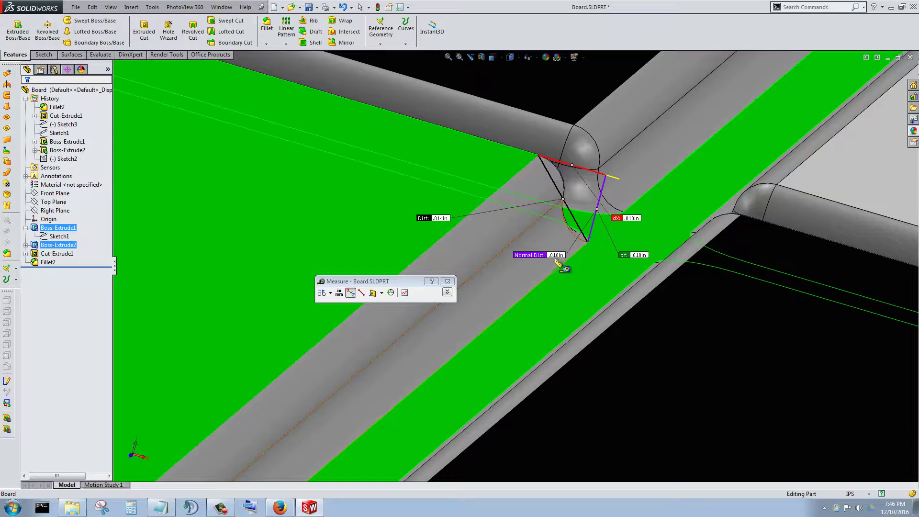
{"action": "scroll", "coordinate": [585, 261], "scroll_direction": "up", "scroll_amount": 1}
{"action": "middle_click_drag", "start_coordinate": [590, 210], "coordinate": [543, 322]}
{"action": "scroll", "coordinate": [516, 297], "scroll_direction": "up", "scroll_amount": 2}
{"action": "scroll", "coordinate": [507, 287], "scroll_direction": "up", "scroll_amount": 3}
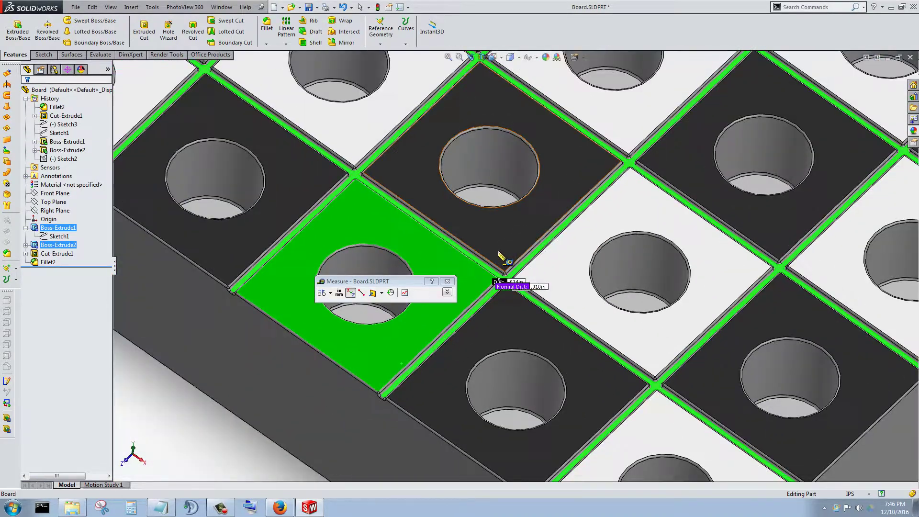
{"action": "scroll", "coordinate": [580, 334], "scroll_direction": "down", "scroll_amount": 2}
{"action": "scroll", "coordinate": [428, 215], "scroll_direction": "down", "scroll_amount": 2}
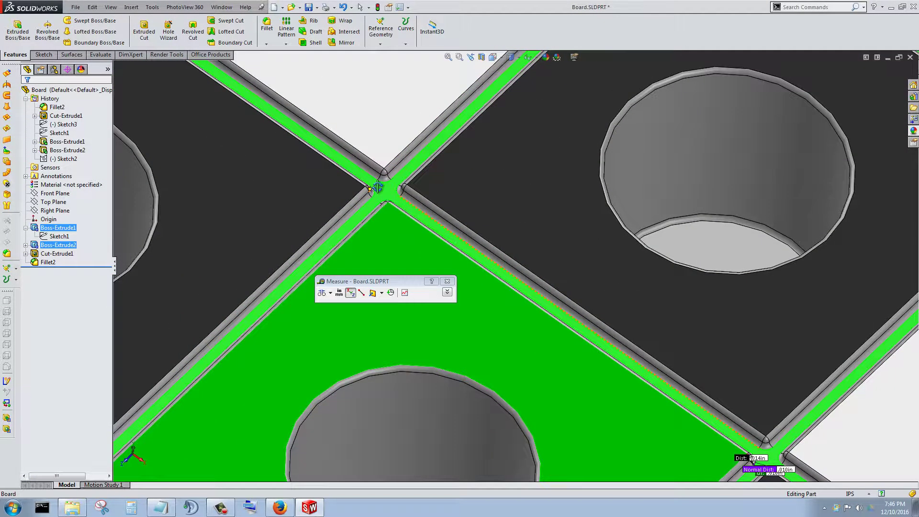
{"action": "middle_click_drag", "start_coordinate": [377, 187], "coordinate": [349, 142]}
{"action": "scroll", "coordinate": [420, 246], "scroll_direction": "down", "scroll_amount": 3}
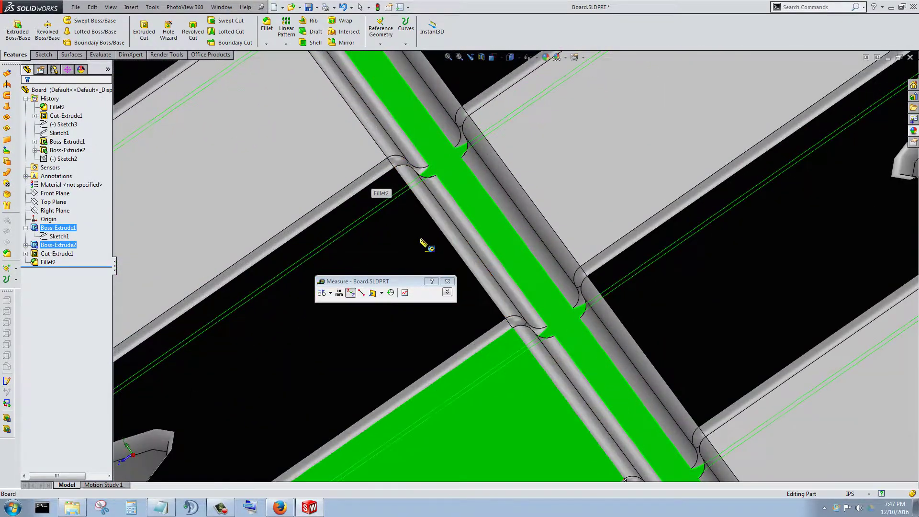
{"action": "scroll", "coordinate": [417, 236], "scroll_direction": "up", "scroll_amount": 5}
{"action": "scroll", "coordinate": [424, 236], "scroll_direction": "down", "scroll_amount": 5}
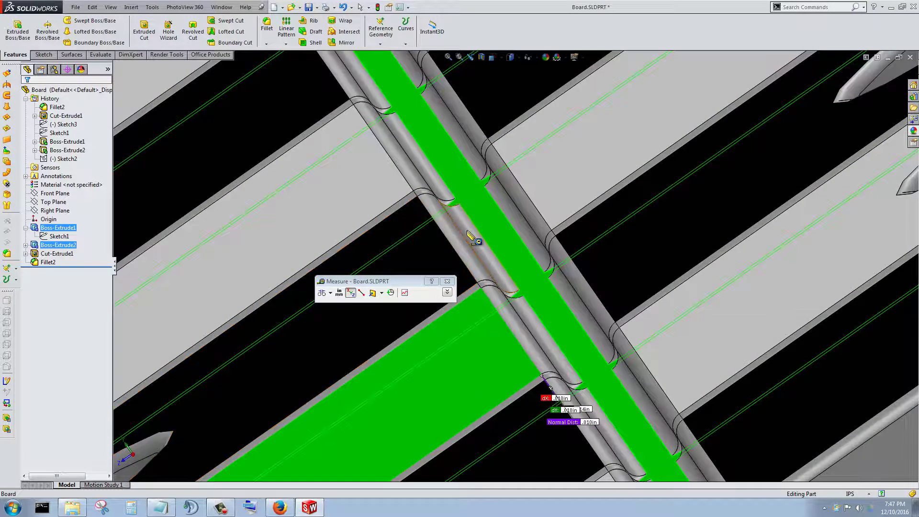
{"action": "scroll", "coordinate": [451, 248], "scroll_direction": "up", "scroll_amount": 2}
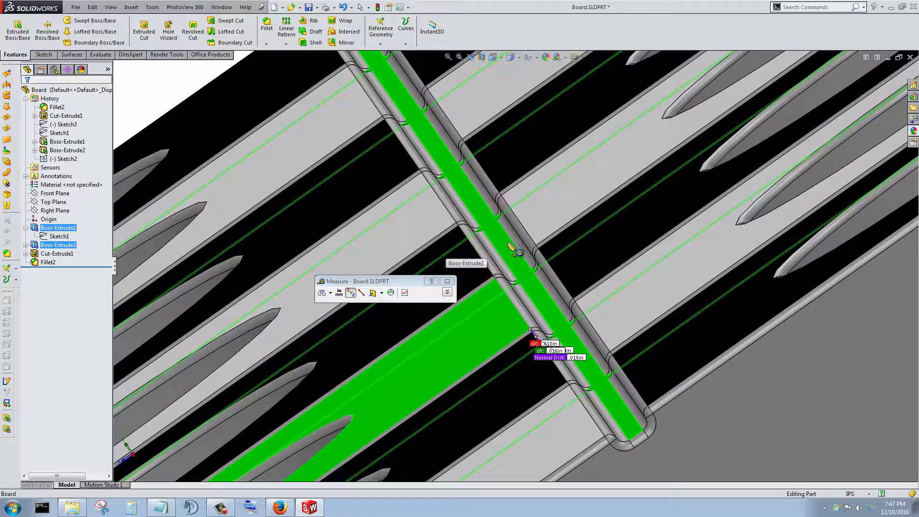
{"action": "scroll", "coordinate": [503, 249], "scroll_direction": "up", "scroll_amount": 2}
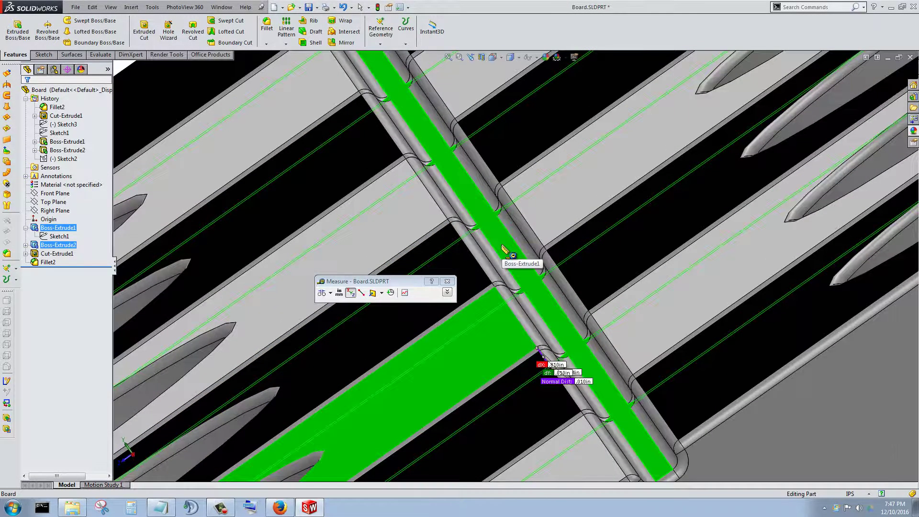
{"action": "middle_click_drag", "start_coordinate": [507, 258], "coordinate": [645, 185]}
{"action": "scroll", "coordinate": [645, 186], "scroll_direction": "up", "scroll_amount": 6}
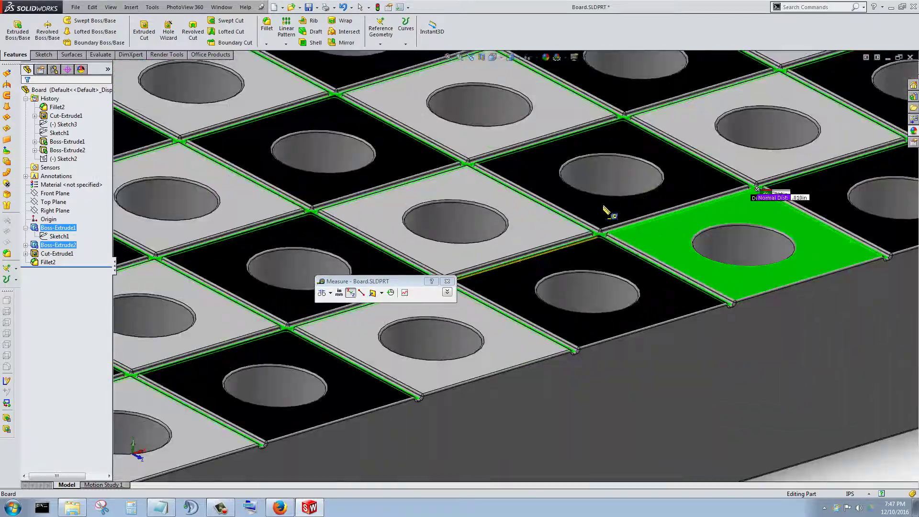
{"action": "scroll", "coordinate": [390, 252], "scroll_direction": "down", "scroll_amount": 1}
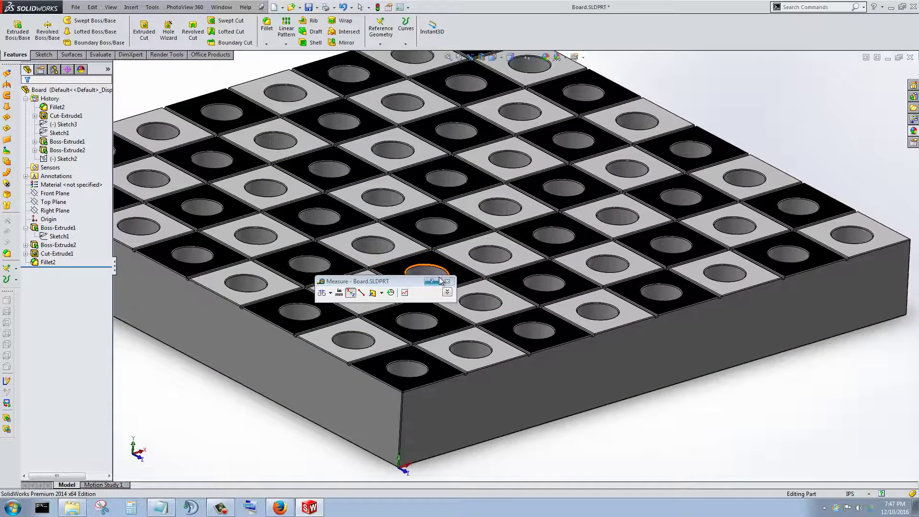
- Close the Measure tool and open the Fillet2 feature for editing
{"action": "left_click", "coordinate": [447, 281]}
{"action": "scroll", "coordinate": [421, 273], "scroll_direction": "down", "scroll_amount": 3}
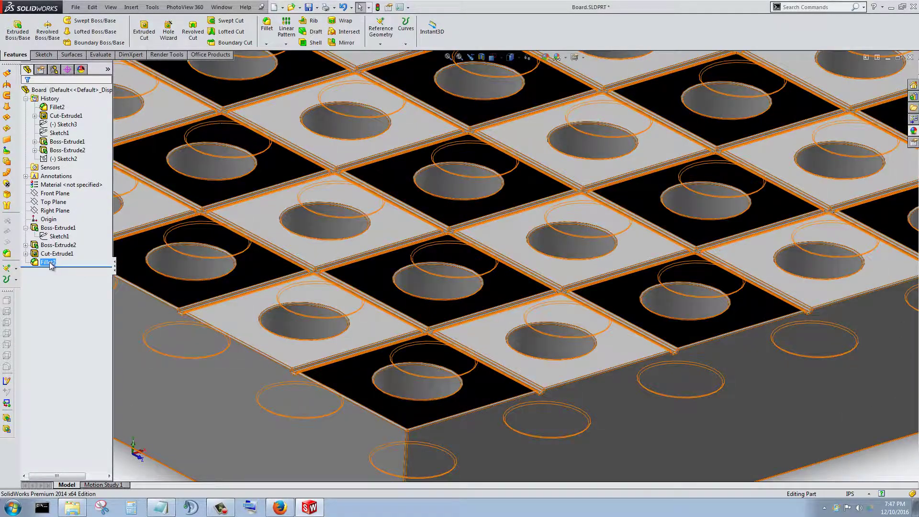
{"action": "right_click", "coordinate": [47, 262]}
{"action": "left_click", "coordinate": [117, 345]}
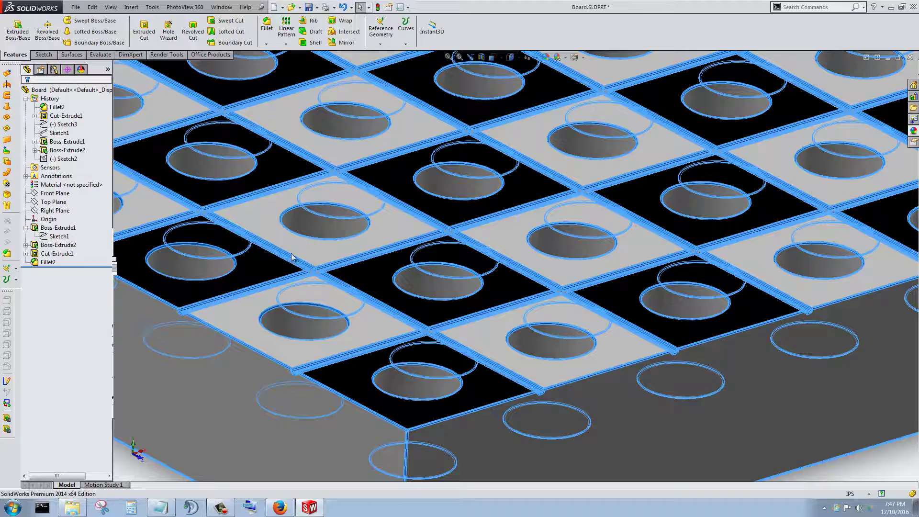
{"action": "left_click", "coordinate": [412, 227]}
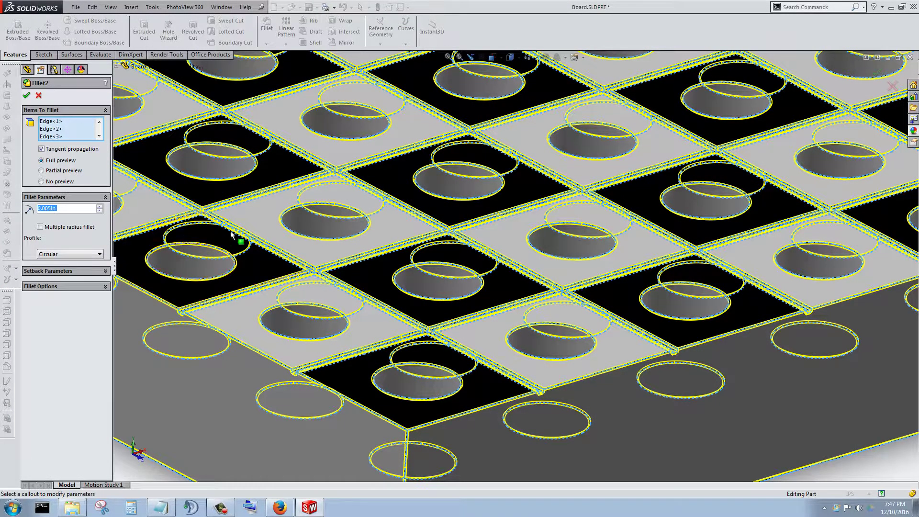
- Change the Fillet2 radius to 0.006in and apply it, causing a fillet failure
{"action": "scroll", "coordinate": [216, 236], "scroll_direction": "down", "scroll_amount": 8}
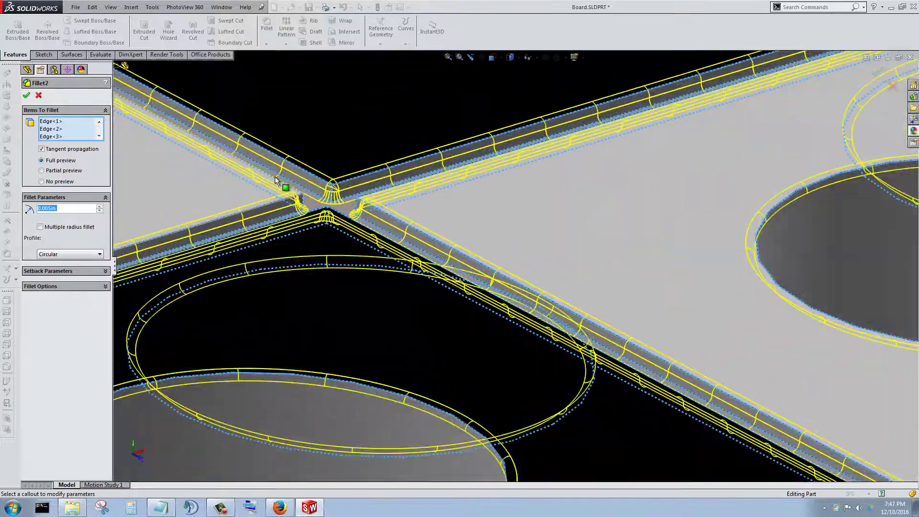
{"action": "scroll", "coordinate": [287, 184], "scroll_direction": "down", "scroll_amount": 5}
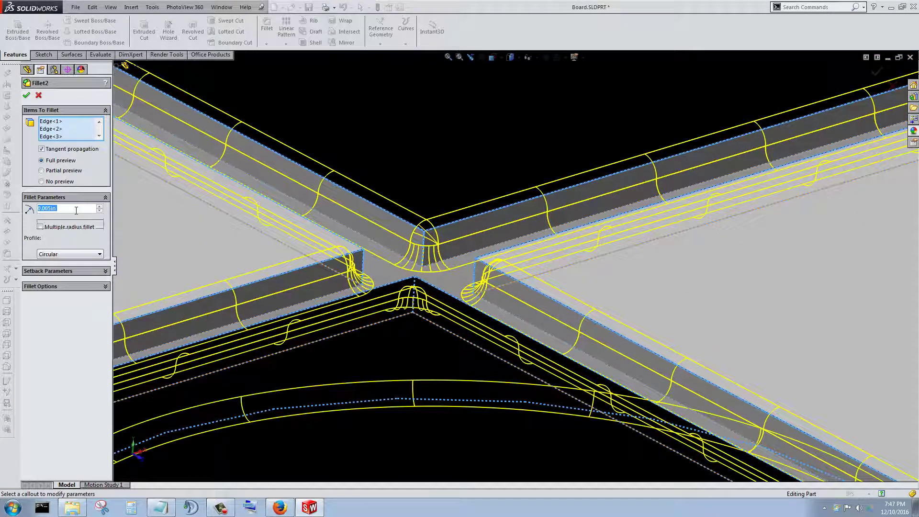
{"action": "type", "text": "."}
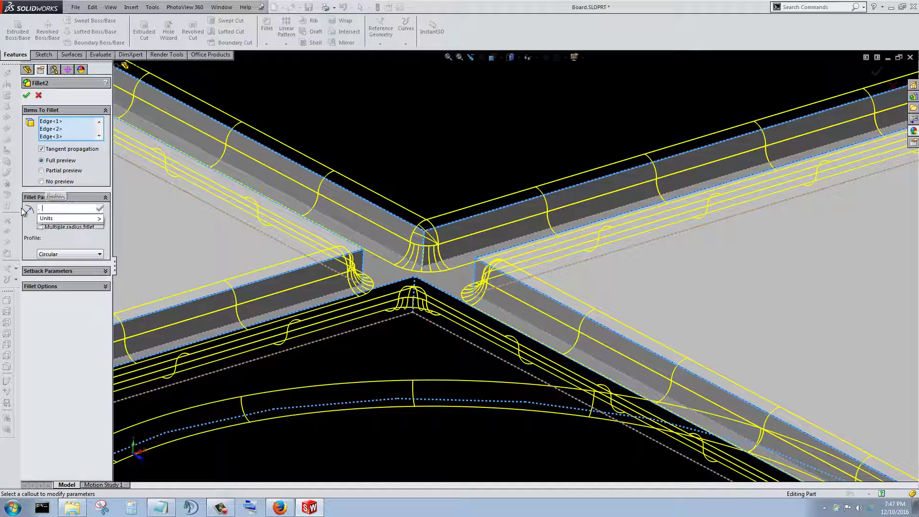
{"action": "type", "text": "006in"}
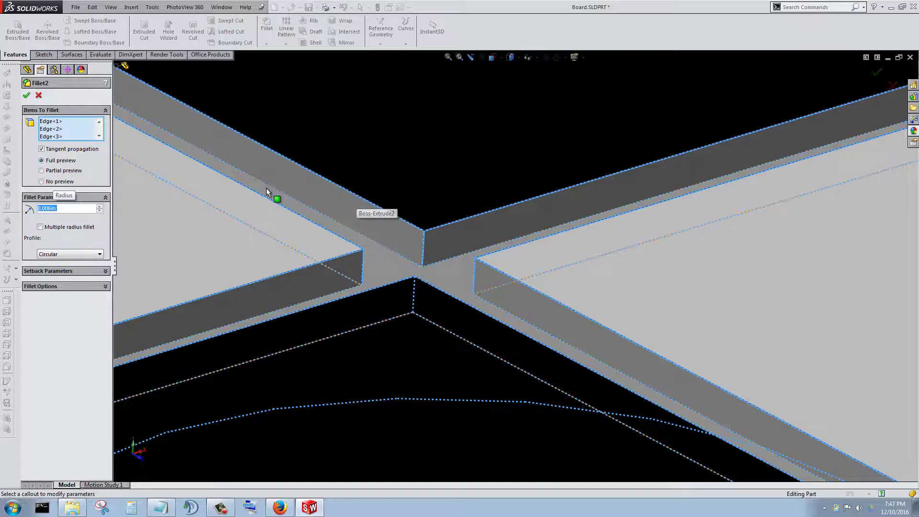
{"action": "middle_click_drag", "start_coordinate": [267, 192], "coordinate": [276, 199]}
{"action": "left_click", "coordinate": [27, 97]}
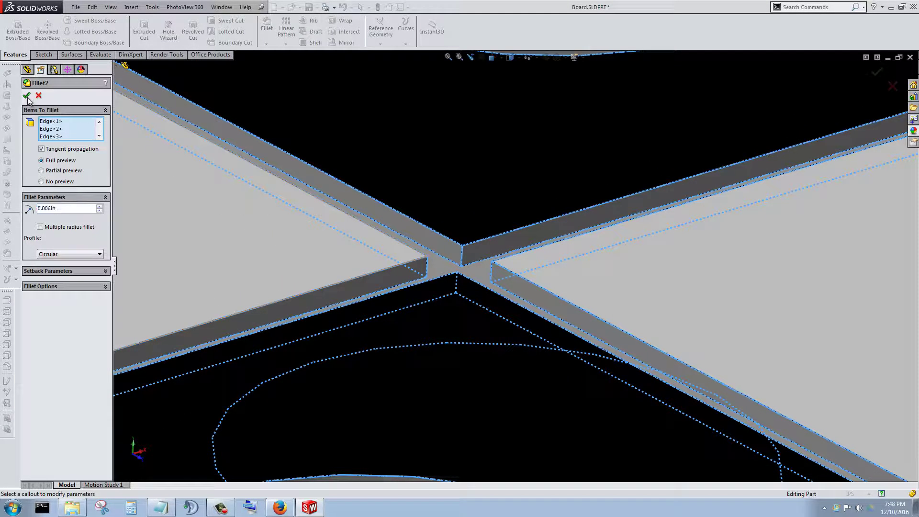
{"action": "left_click", "coordinate": [27, 97]}
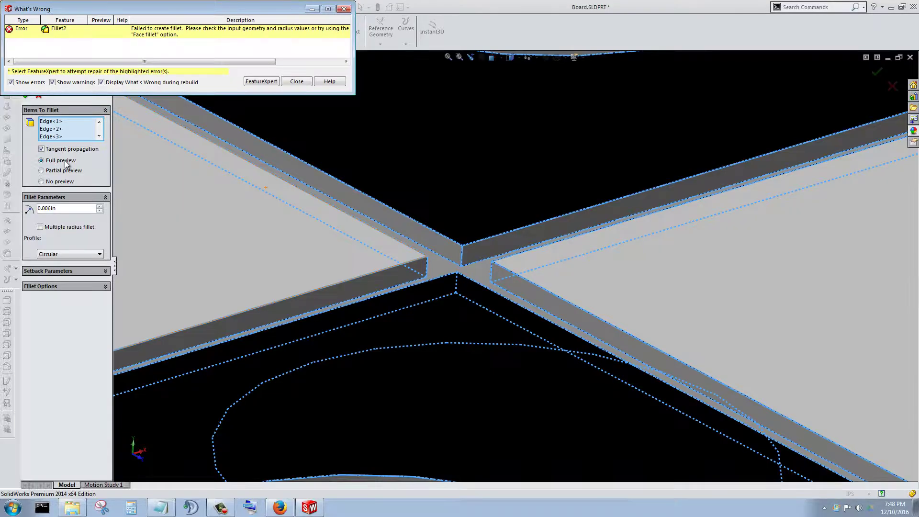
- Dismiss the error and set the Fillet2 radius back to 0.005in, then apply it
{"action": "left_click", "coordinate": [297, 81]}
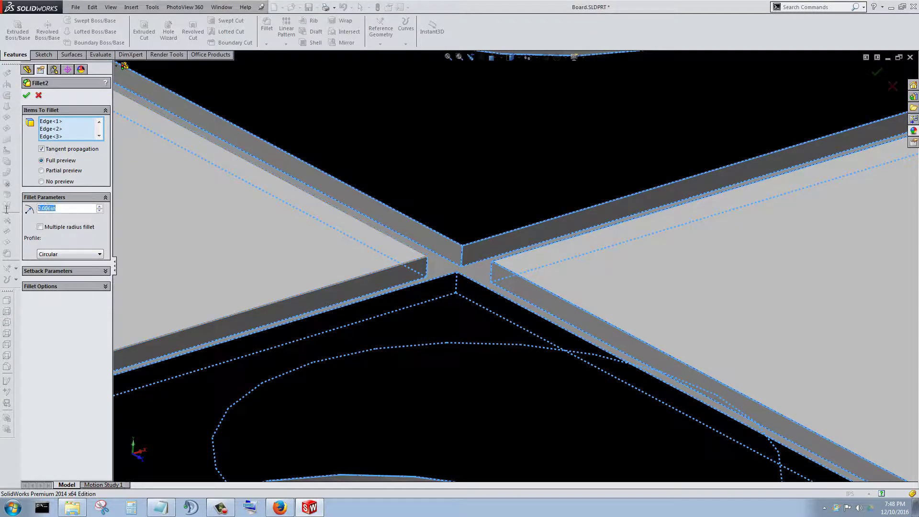
{"action": "type", "text": ".005"}
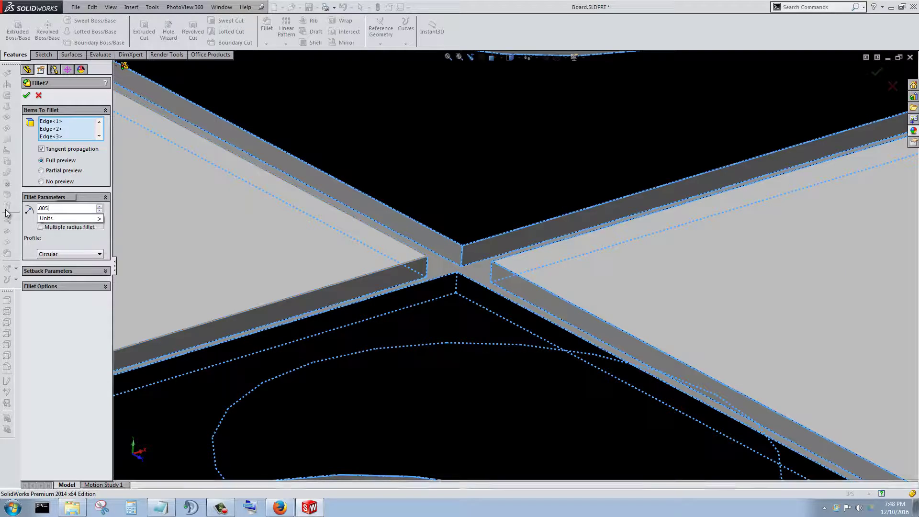
{"action": "key", "text": "Return"}
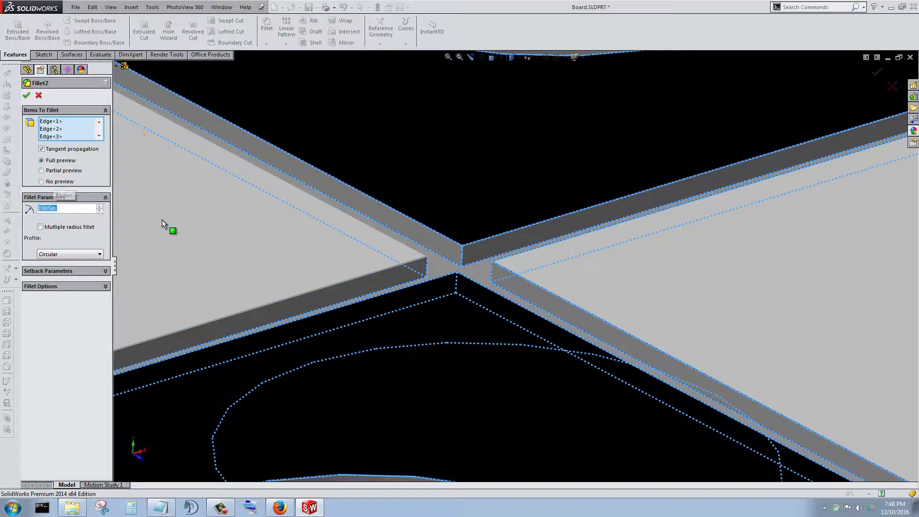
{"action": "left_click", "coordinate": [27, 96]}
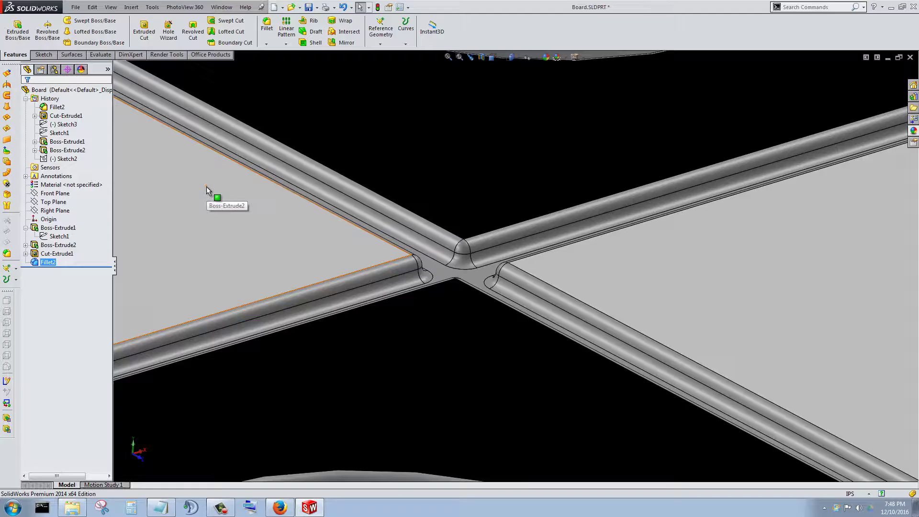
{"action": "scroll", "coordinate": [581, 259], "scroll_direction": "up", "scroll_amount": 5}
{"action": "scroll", "coordinate": [582, 269], "scroll_direction": "up", "scroll_amount": 5}
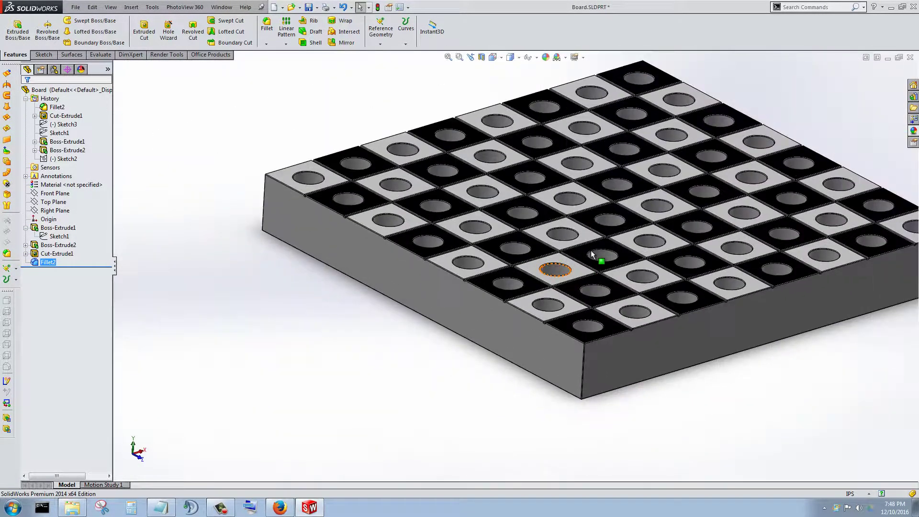
{"action": "middle_click_drag", "start_coordinate": [590, 250], "coordinate": [606, 217]}
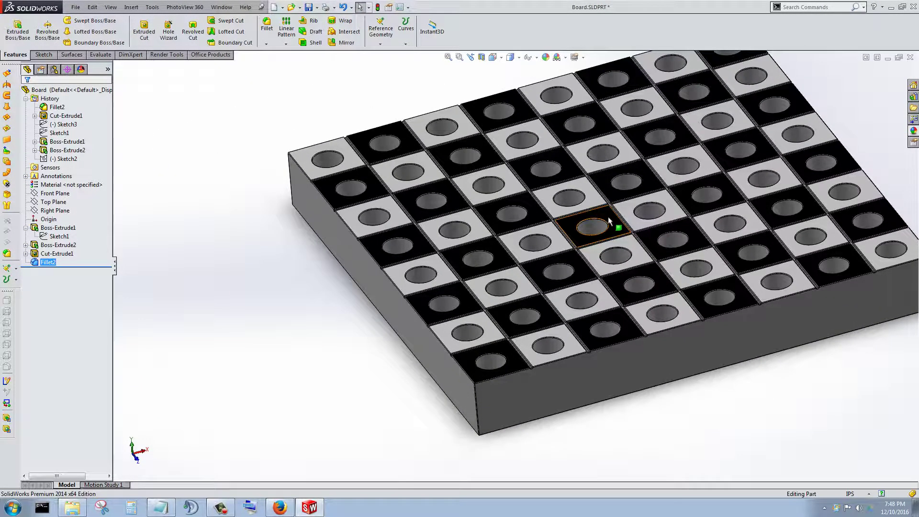
{"action": "left_click", "coordinate": [609, 221]}
{"action": "left_click", "coordinate": [602, 177]}
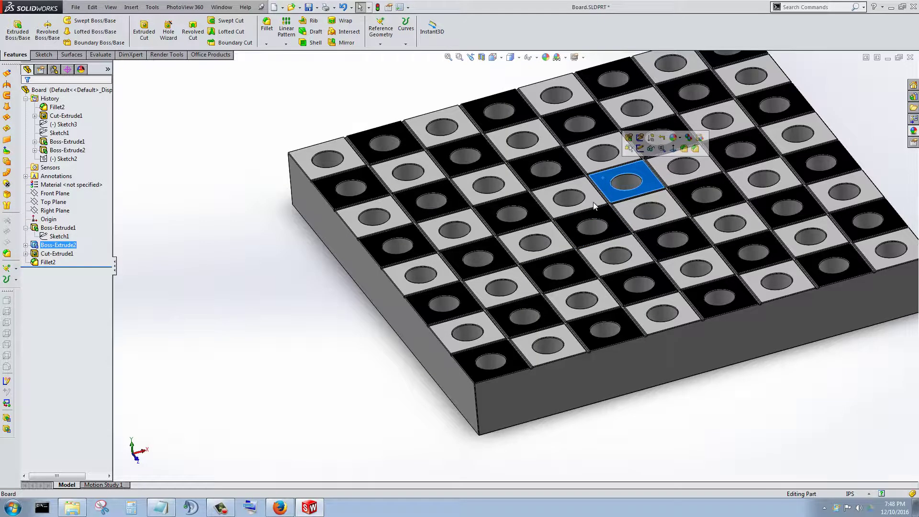
{"action": "left_click", "coordinate": [602, 373]}
{"action": "left_click", "coordinate": [458, 389]}
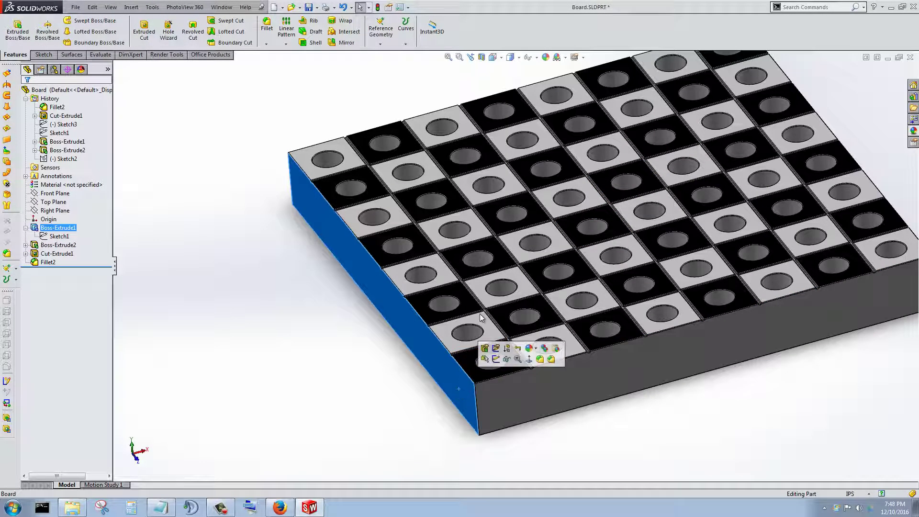
{"action": "middle_click_drag", "start_coordinate": [523, 317], "coordinate": [437, 373]}
{"action": "scroll", "coordinate": [584, 303], "scroll_direction": "up", "scroll_amount": 3}
{"action": "scroll", "coordinate": [580, 277], "scroll_direction": "down", "scroll_amount": 5}
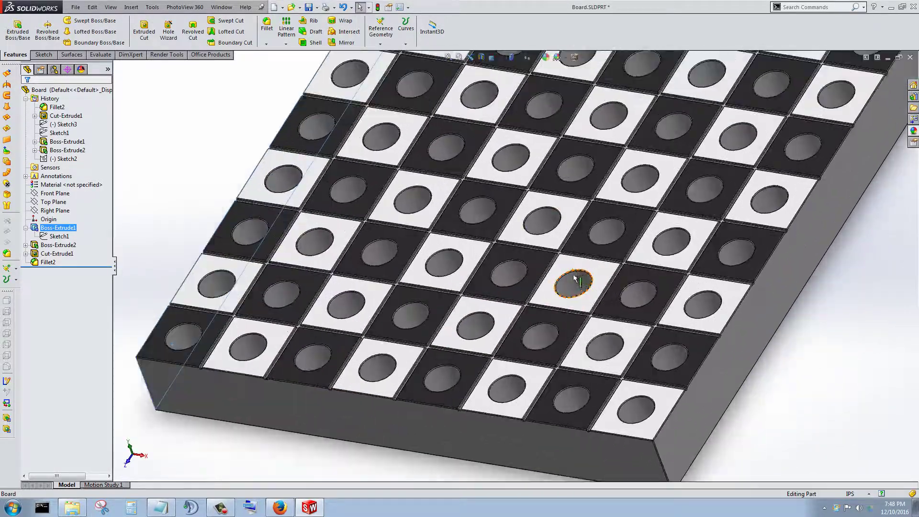
{"action": "scroll", "coordinate": [503, 330], "scroll_direction": "up", "scroll_amount": 2}
{"action": "scroll", "coordinate": [506, 345], "scroll_direction": "down", "scroll_amount": 3}
{"action": "scroll", "coordinate": [511, 359], "scroll_direction": "up", "scroll_amount": 4}
{"action": "scroll", "coordinate": [509, 277], "scroll_direction": "down", "scroll_amount": 4}
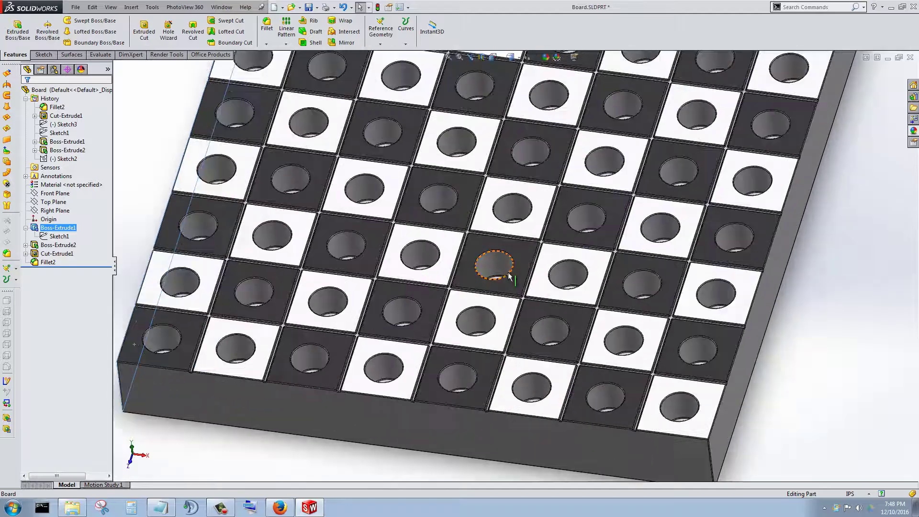
{"action": "middle_click_drag", "start_coordinate": [529, 355], "coordinate": [493, 340]}
{"action": "scroll", "coordinate": [553, 294], "scroll_direction": "up", "scroll_amount": 3}
{"action": "scroll", "coordinate": [489, 342], "scroll_direction": "down", "scroll_amount": 5}
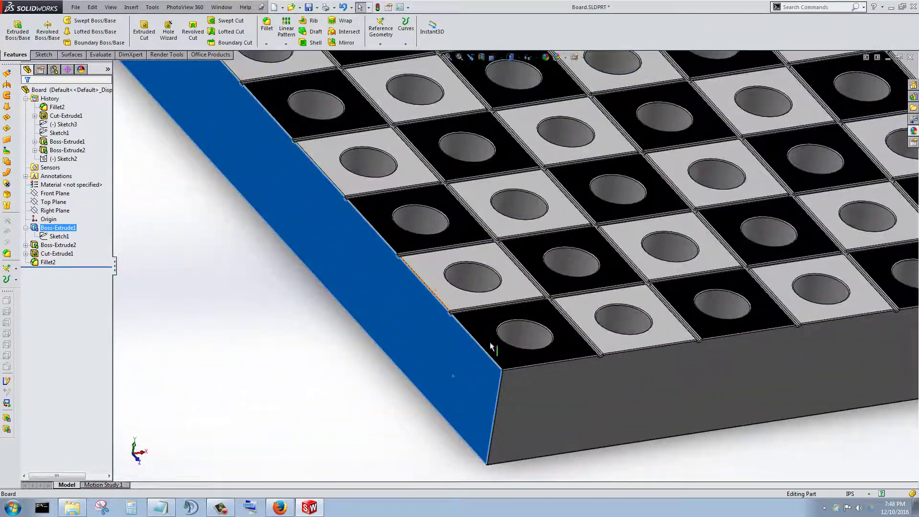
{"action": "scroll", "coordinate": [522, 348], "scroll_direction": "down", "scroll_amount": 6}
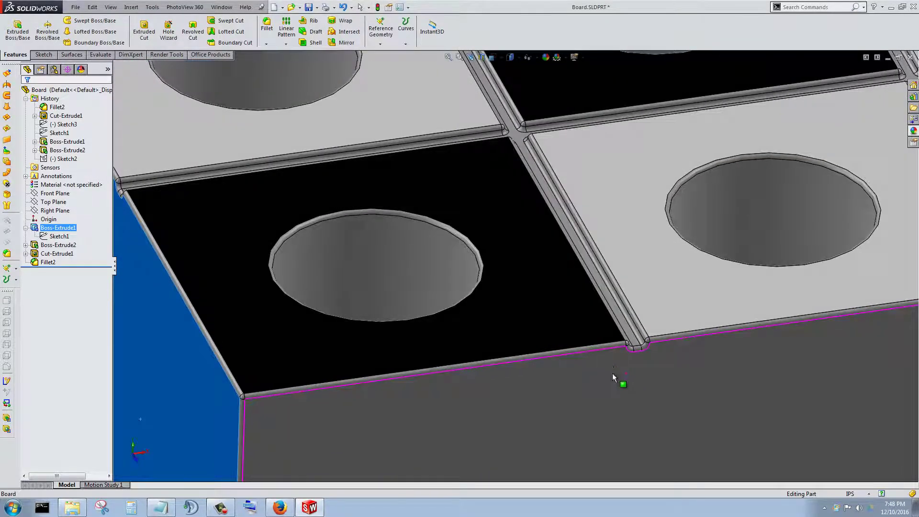
{"action": "scroll", "coordinate": [619, 295], "scroll_direction": "up", "scroll_amount": 8}
{"action": "scroll", "coordinate": [544, 314], "scroll_direction": "down", "scroll_amount": 4}
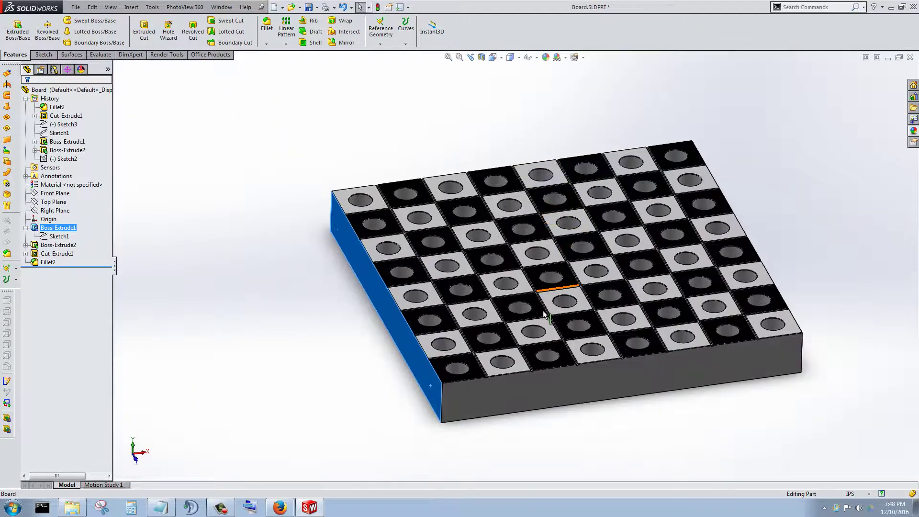
{"action": "scroll", "coordinate": [544, 314], "scroll_direction": "down", "scroll_amount": 2}
{"action": "scroll", "coordinate": [542, 306], "scroll_direction": "up", "scroll_amount": 5}
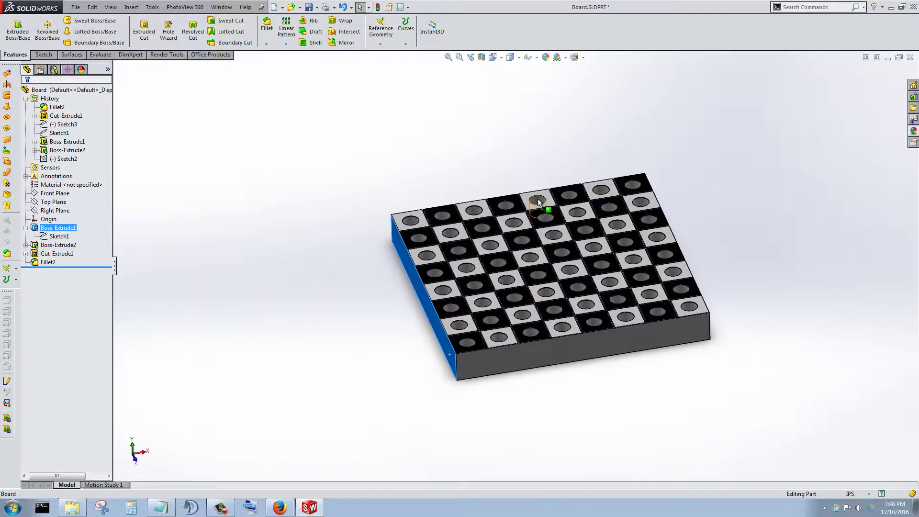
{"action": "scroll", "coordinate": [538, 202], "scroll_direction": "down", "scroll_amount": 2}
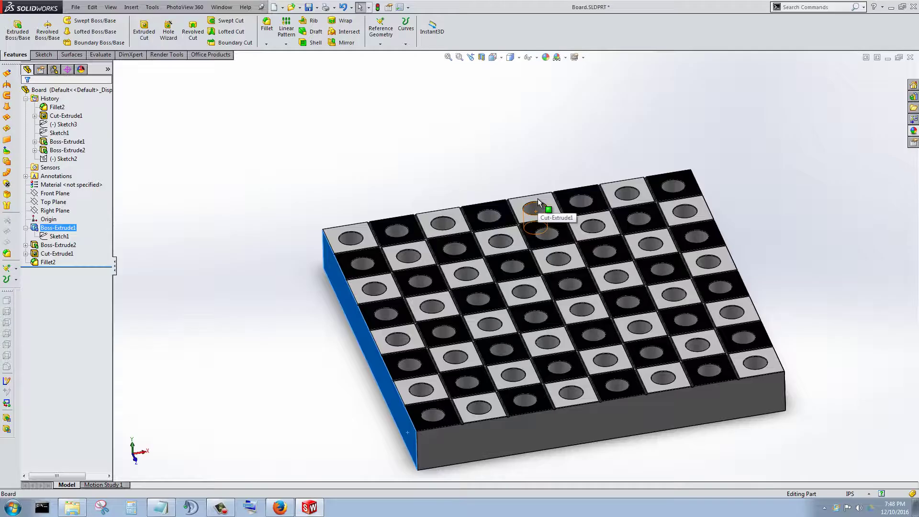
{"action": "scroll", "coordinate": [611, 381], "scroll_direction": "down", "scroll_amount": 1}
{"action": "middle_click_drag", "start_coordinate": [666, 371], "coordinate": [523, 395]}
{"action": "scroll", "coordinate": [574, 368], "scroll_direction": "up", "scroll_amount": 1}
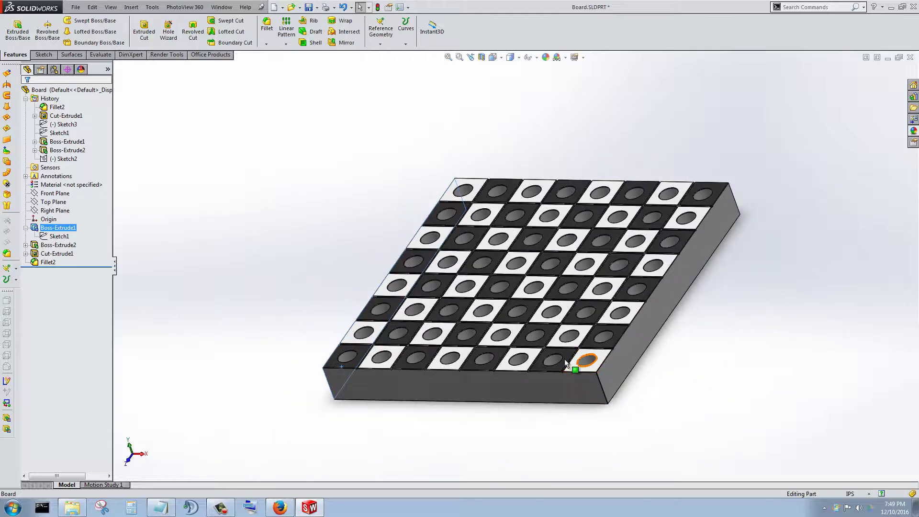
{"action": "scroll", "coordinate": [555, 363], "scroll_direction": "down", "scroll_amount": 2}
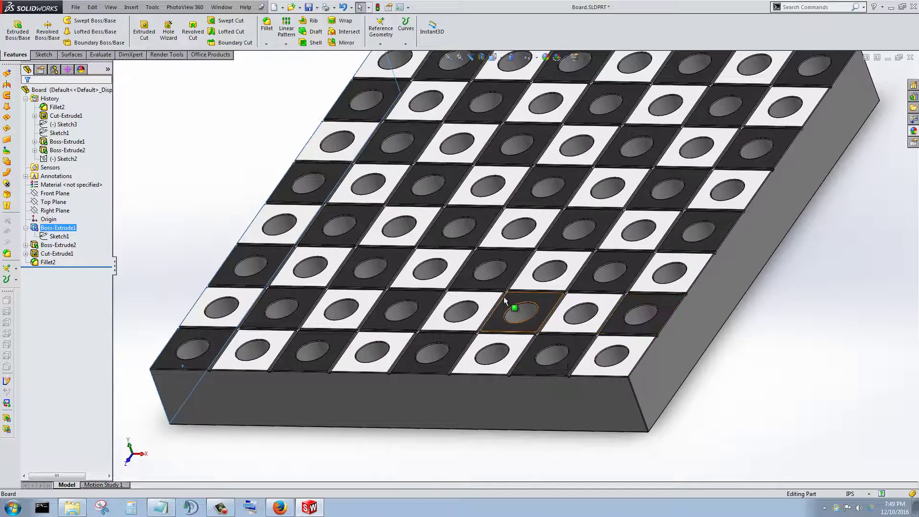
{"action": "scroll", "coordinate": [365, 358], "scroll_direction": "up", "scroll_amount": 2}
{"action": "middle_click_drag", "start_coordinate": [365, 358], "coordinate": [446, 278]}
{"action": "scroll", "coordinate": [446, 275], "scroll_direction": "down", "scroll_amount": 2}
{"action": "scroll", "coordinate": [484, 205], "scroll_direction": "up", "scroll_amount": 2}
{"action": "scroll", "coordinate": [487, 211], "scroll_direction": "down", "scroll_amount": 3}
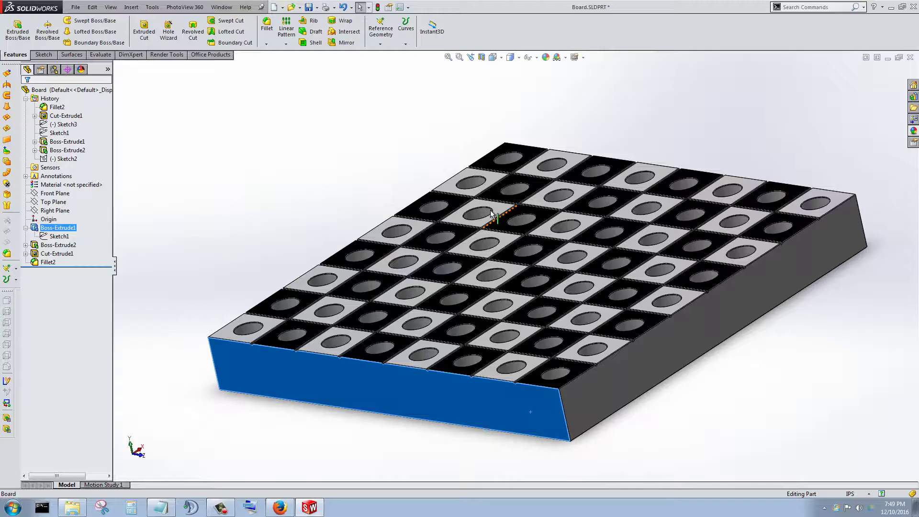
{"action": "scroll", "coordinate": [533, 281], "scroll_direction": "up", "scroll_amount": 4}
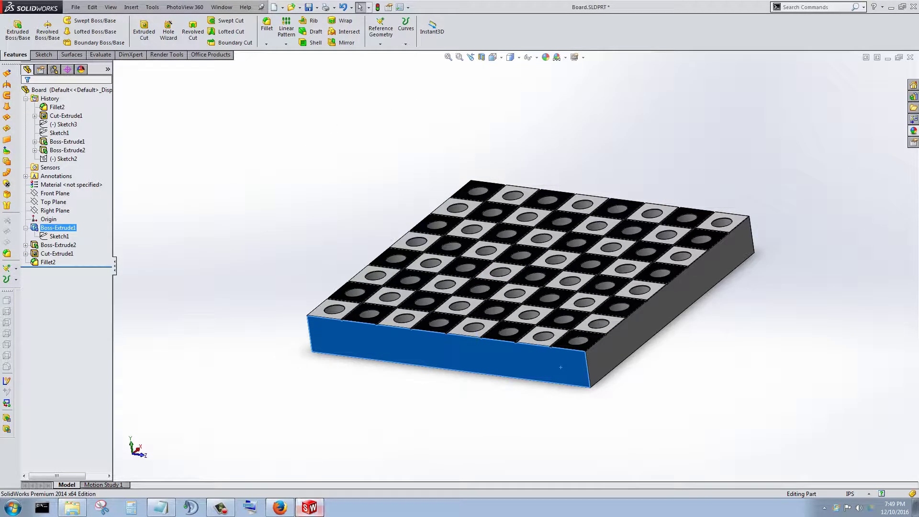
{"action": "left_click", "coordinate": [224, 510]}
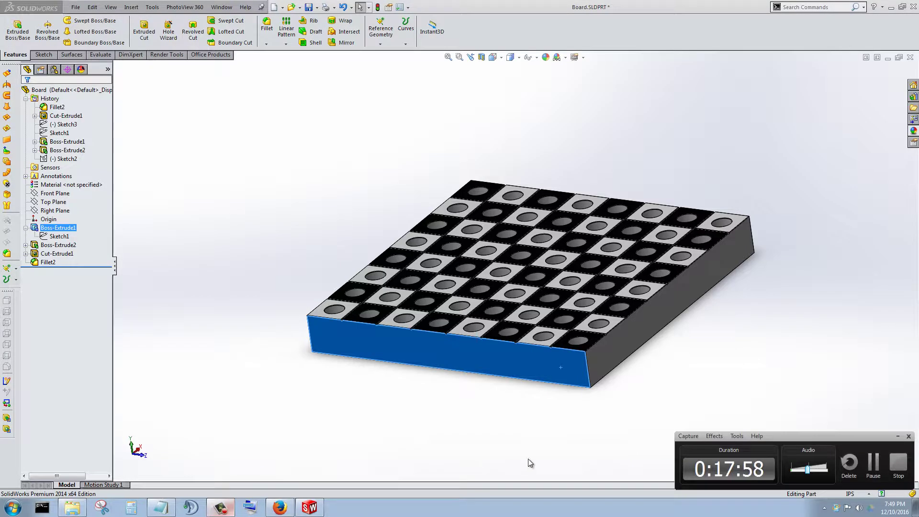